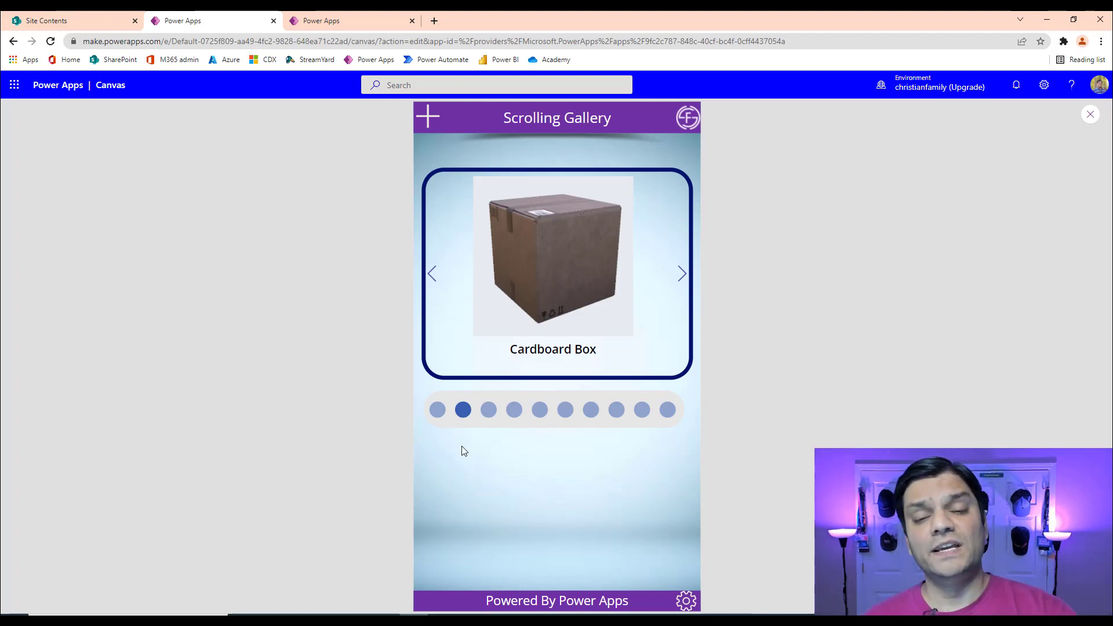
Step: Page the previewed gallery forward from Cardboard Box through all items until it wraps around to Modern Bookshelf
left_click(682, 284)
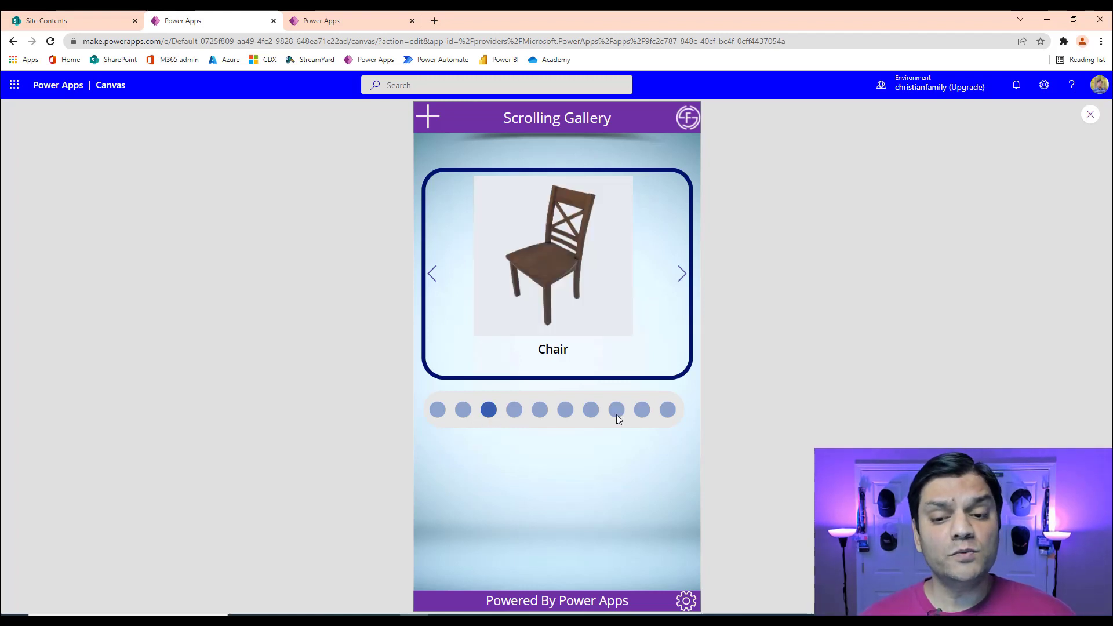
left_click(682, 284)
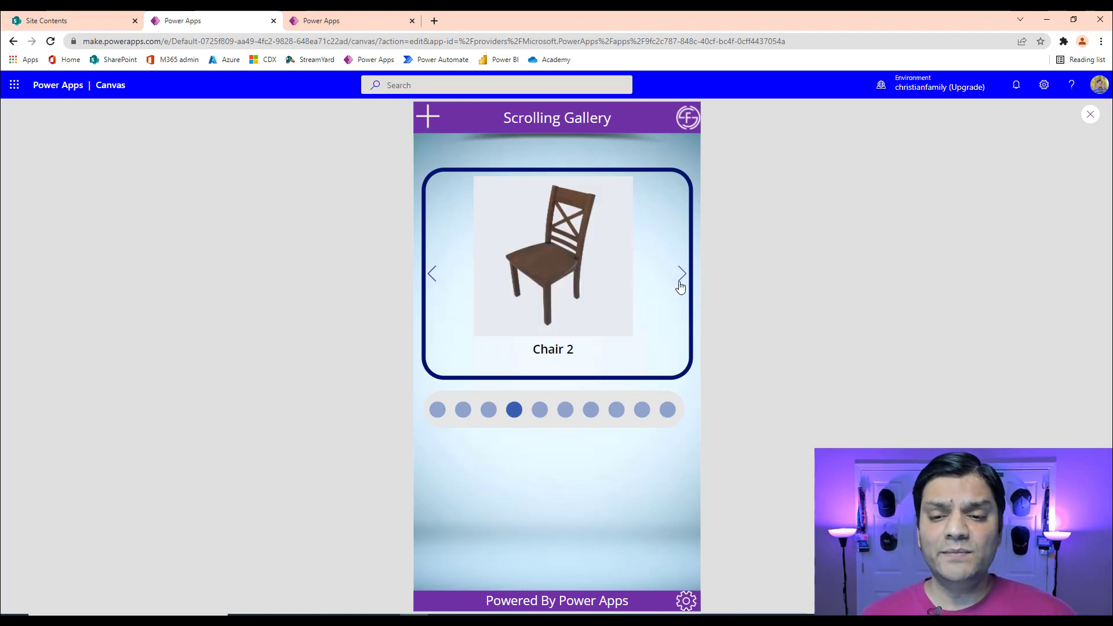
left_click(682, 284)
left_click(682, 285)
left_click(682, 284)
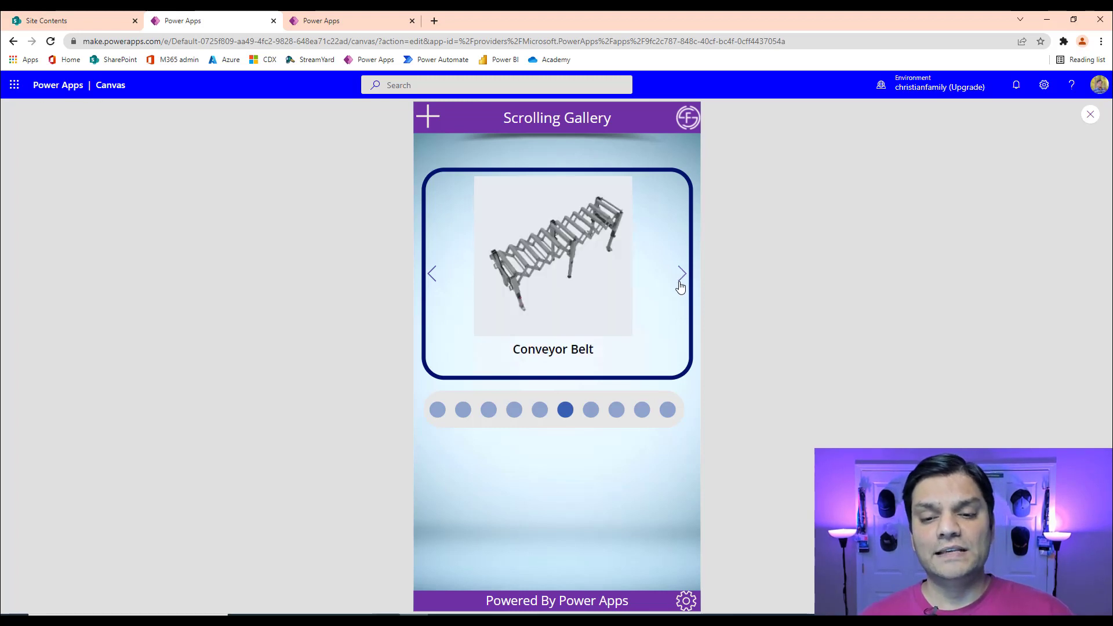
left_click(681, 285)
left_click(681, 285)
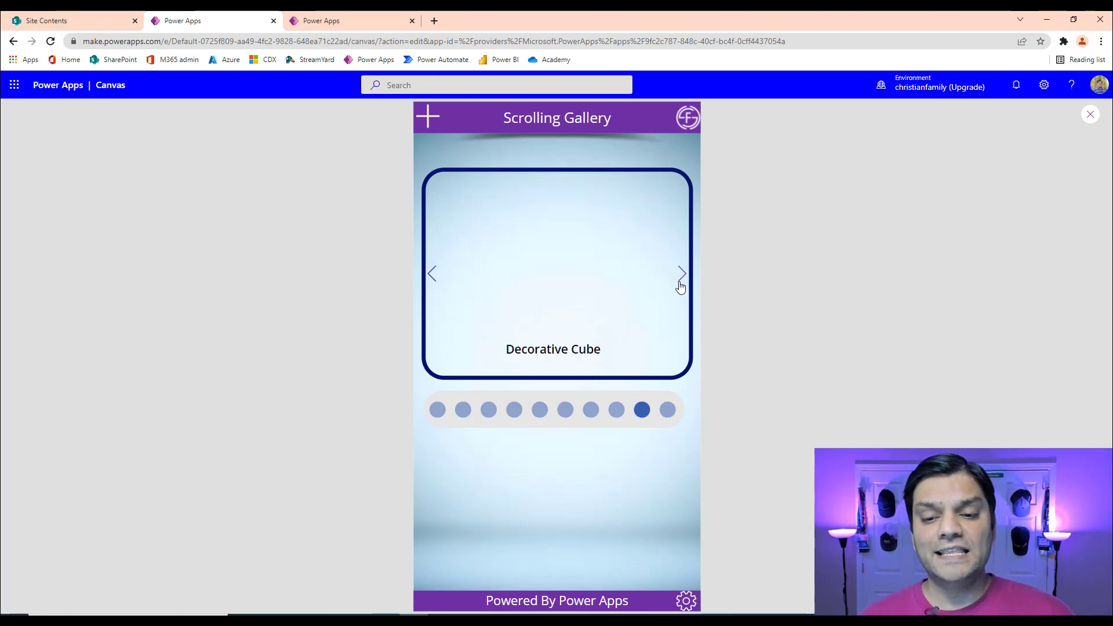
left_click(681, 285)
left_click(681, 286)
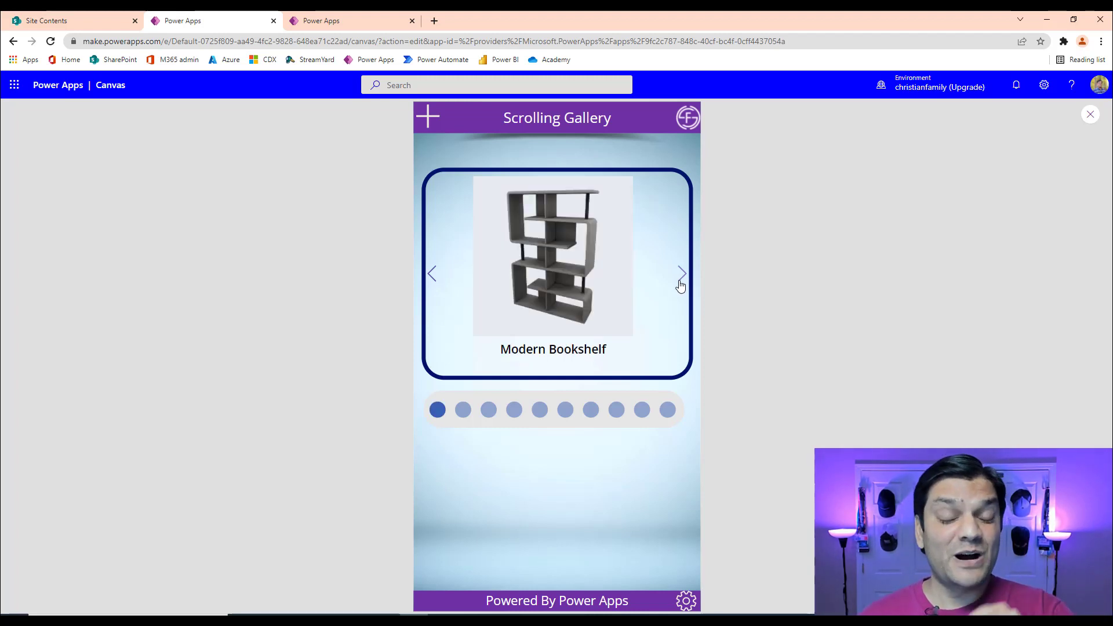
Step: Advance the gallery to Chair, and page backward past the first item to Christmas Lights
left_click(680, 285)
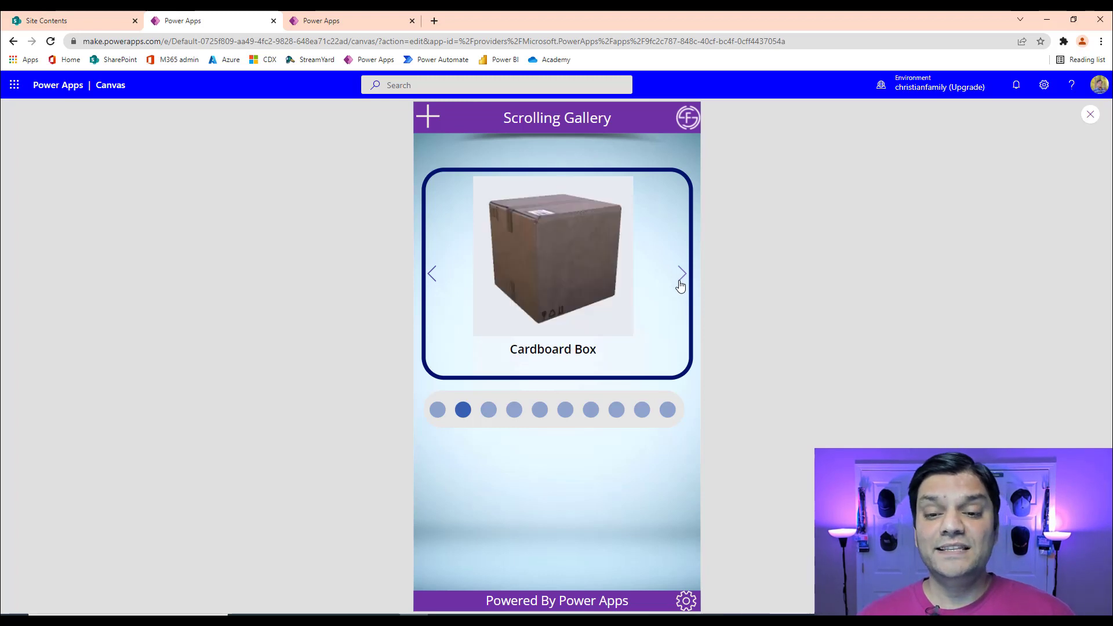
left_click(680, 285)
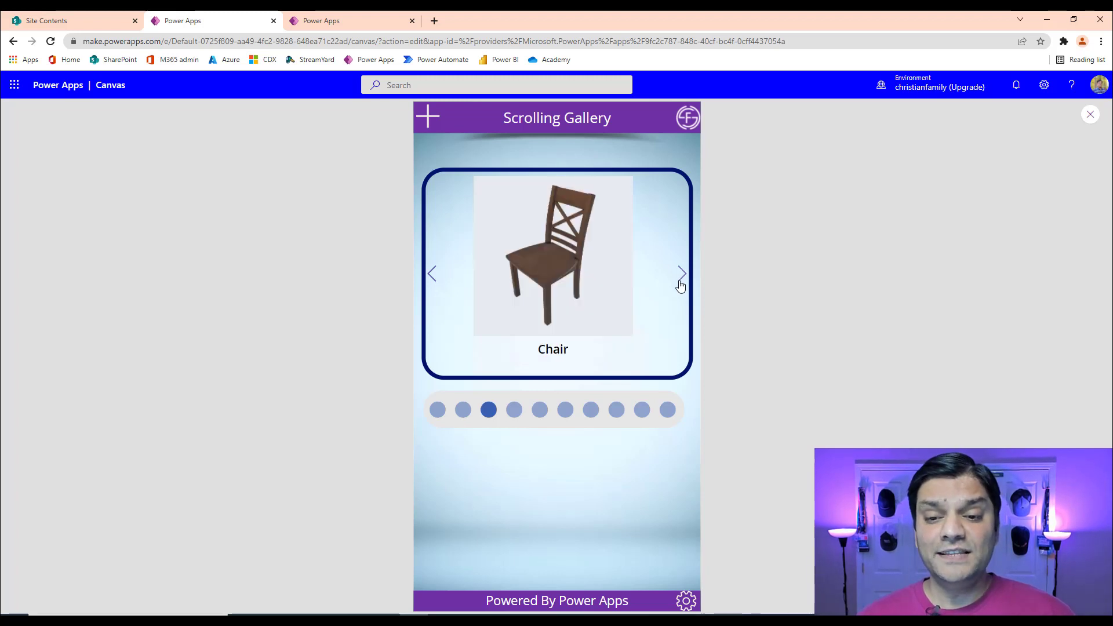
left_click(435, 286)
left_click(435, 287)
left_click(435, 285)
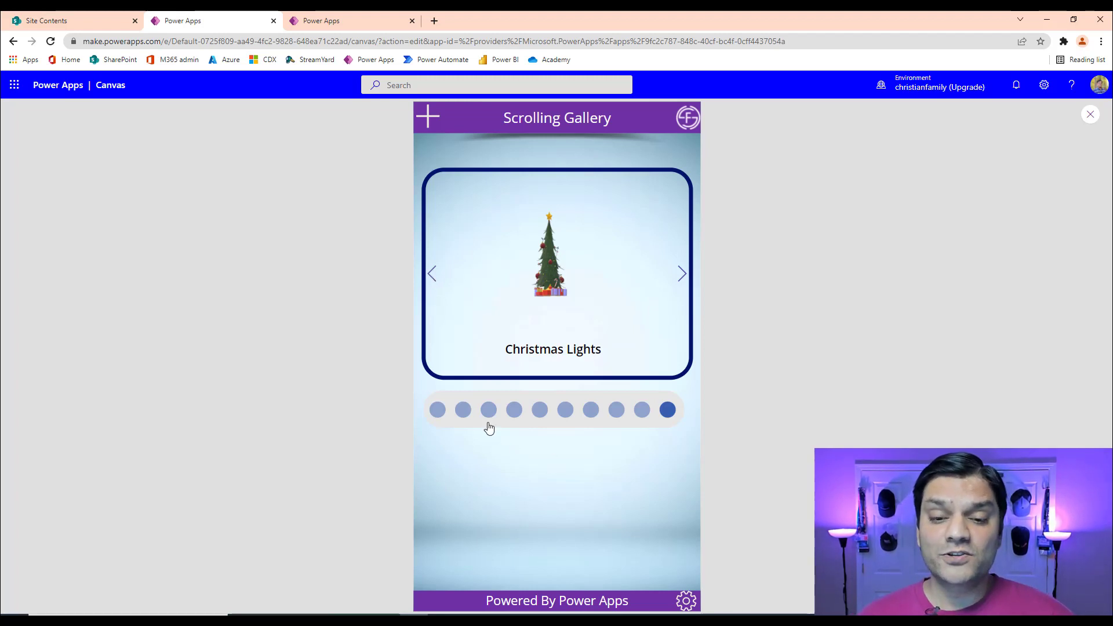
Step: Test jumping between gallery items with the second, sixth, first and eighth navigation dots, paging forward and backward with the arrows in between
left_click(463, 411)
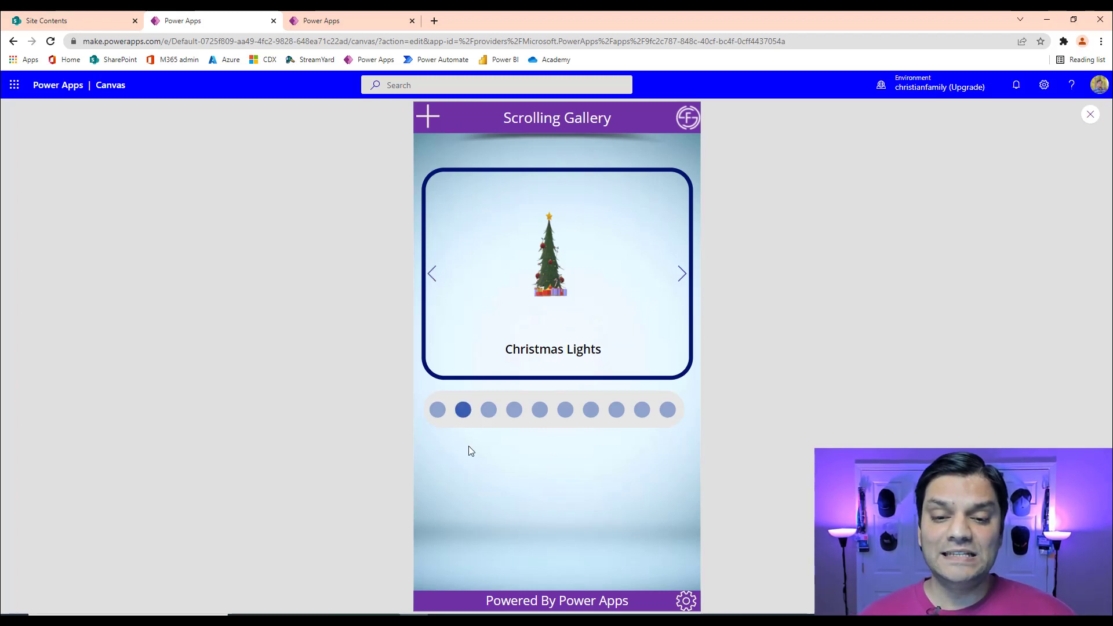
left_click(563, 410)
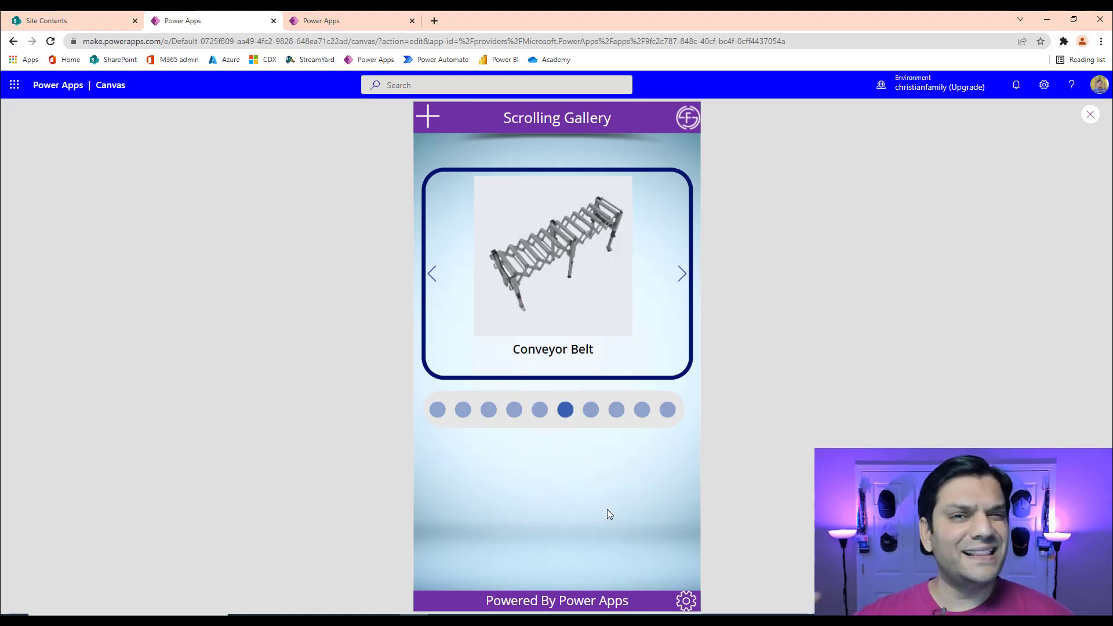
left_click(687, 275)
left_click(687, 274)
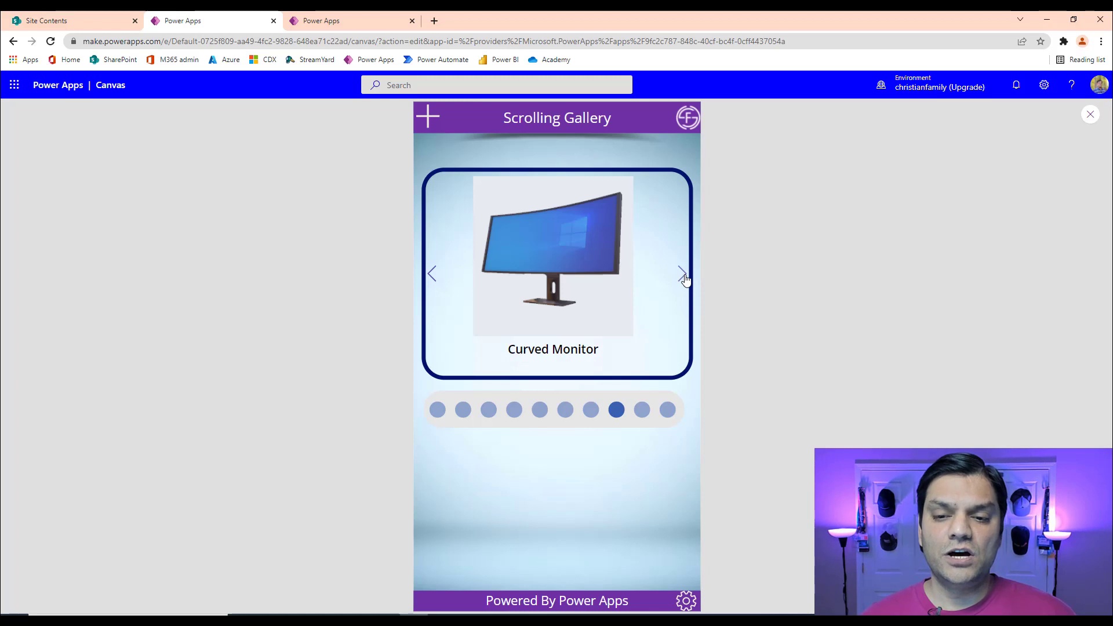
left_click(429, 276)
left_click(429, 276)
left_click(429, 276)
left_click(436, 411)
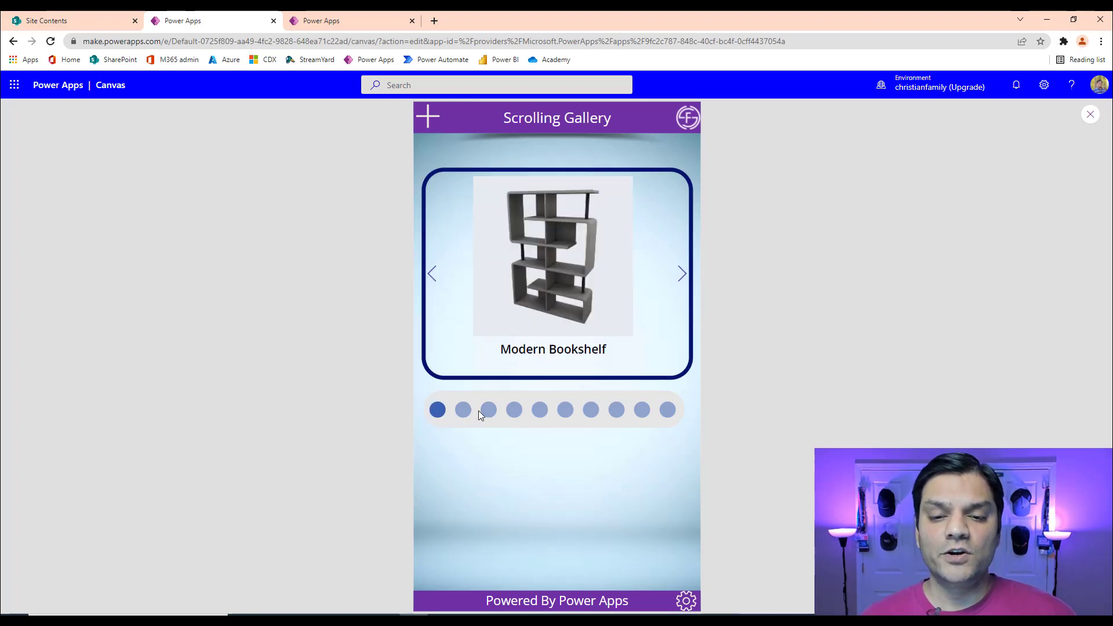
left_click(615, 411)
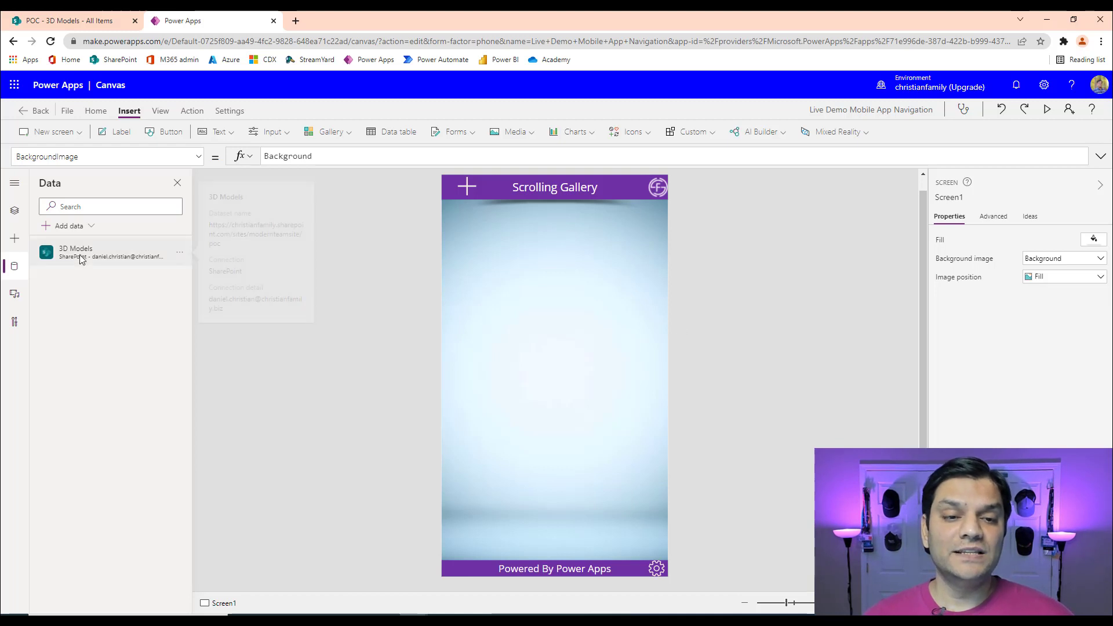
Step: Enter Set(varItem, 1); as the App object's OnStart formula
mouse_move(80, 259)
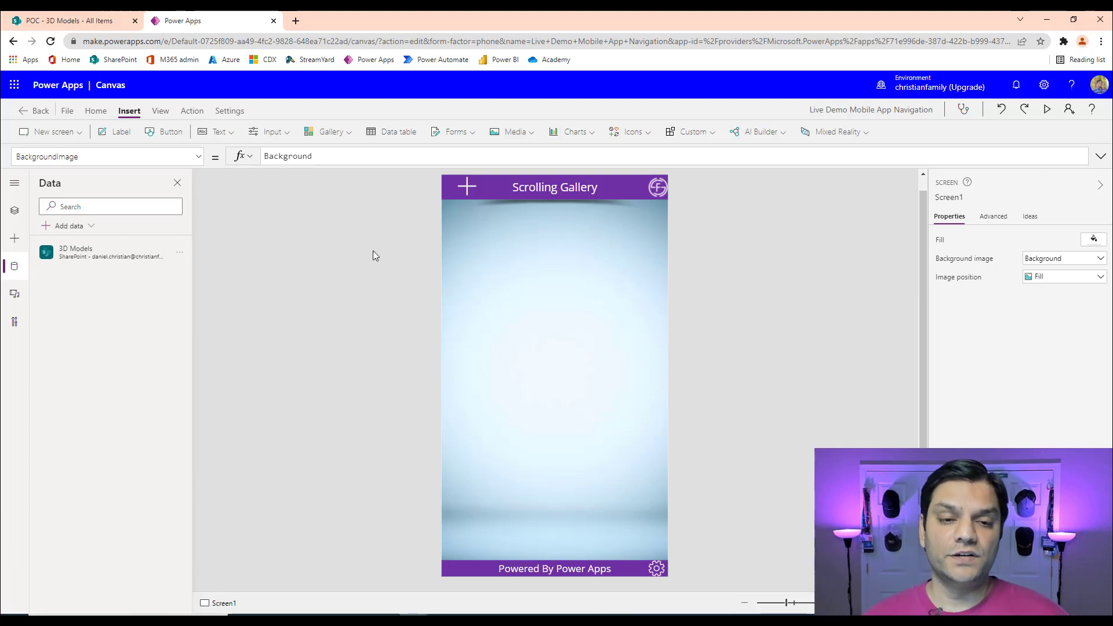
left_click(15, 213)
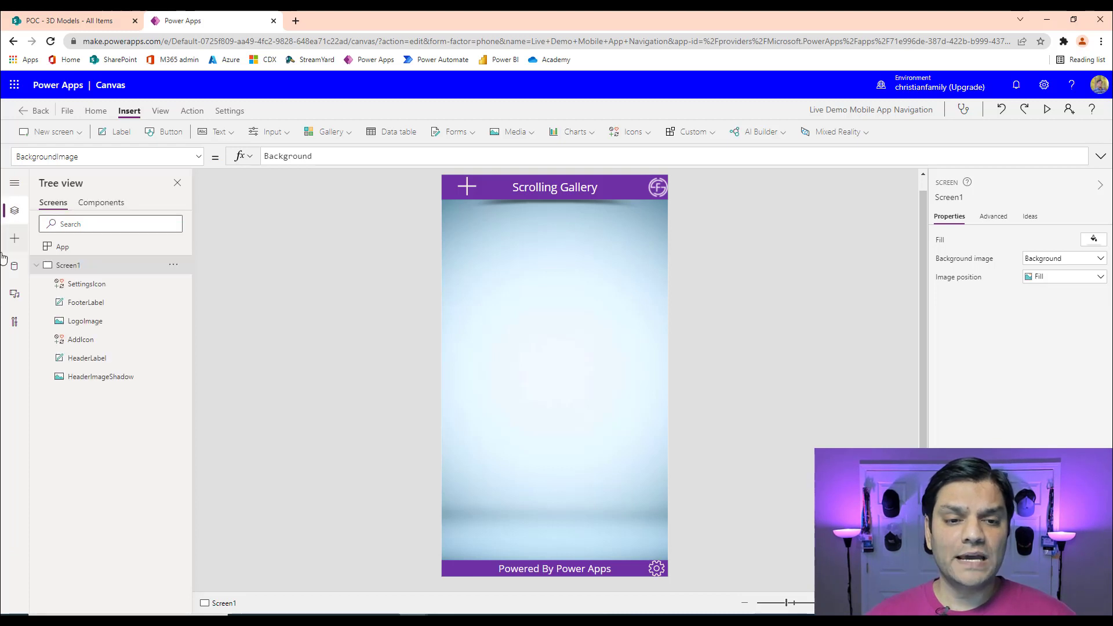
left_click(81, 251)
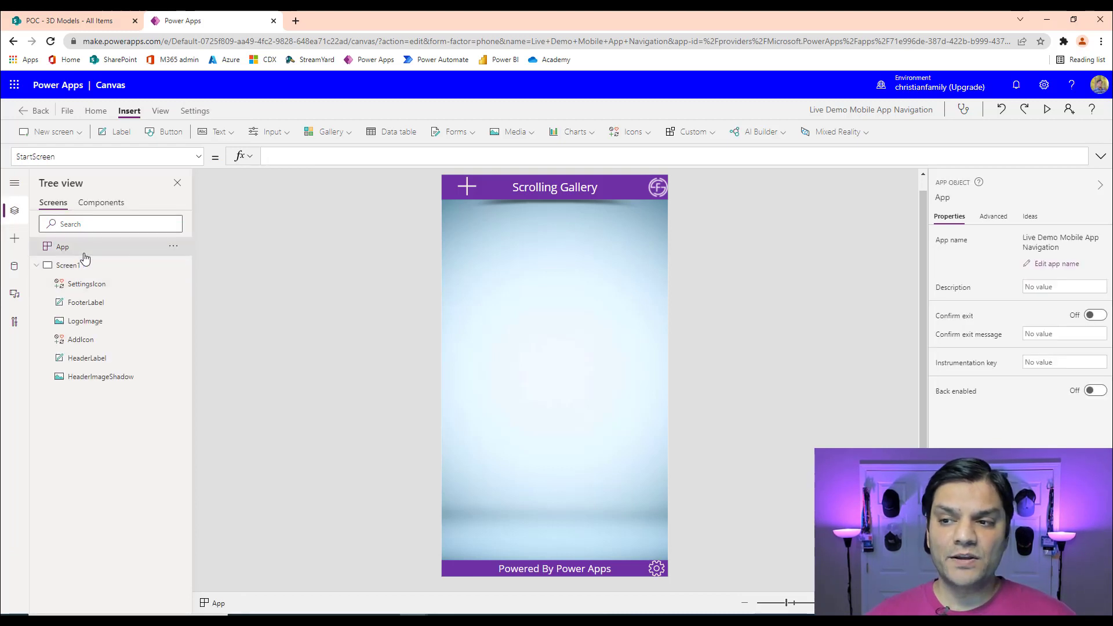
left_click(199, 161)
left_click(87, 341)
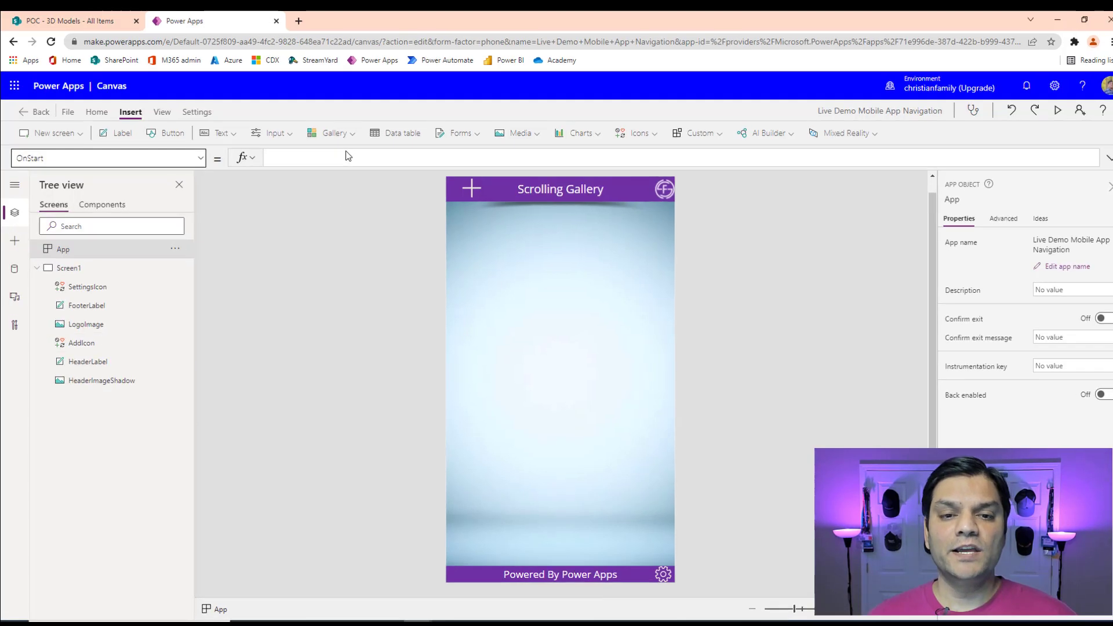
left_click(346, 157)
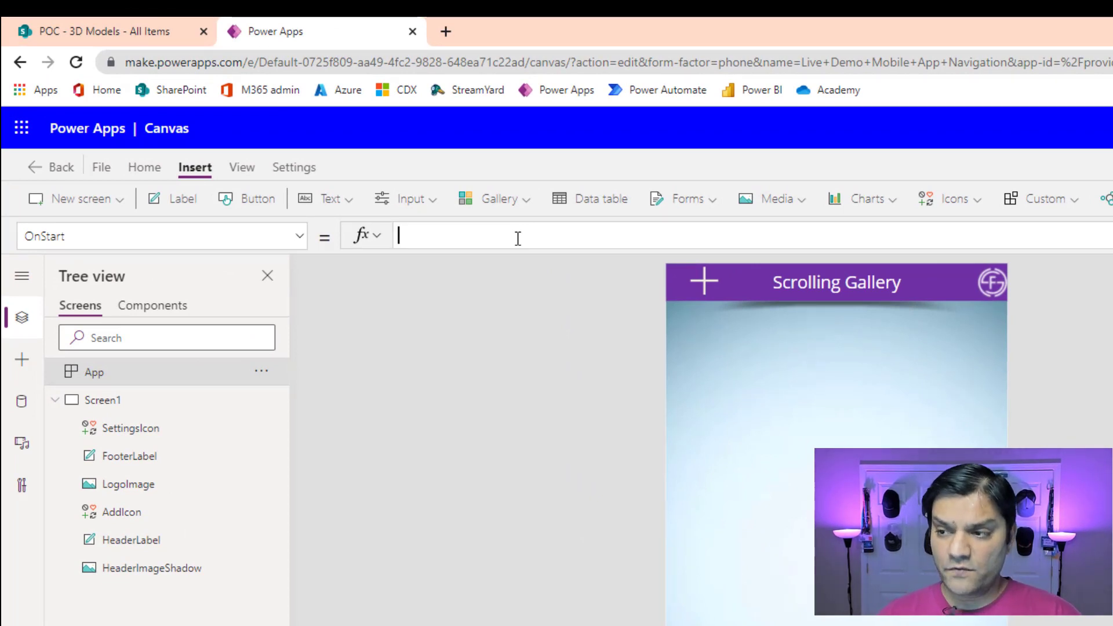
type("Set(")
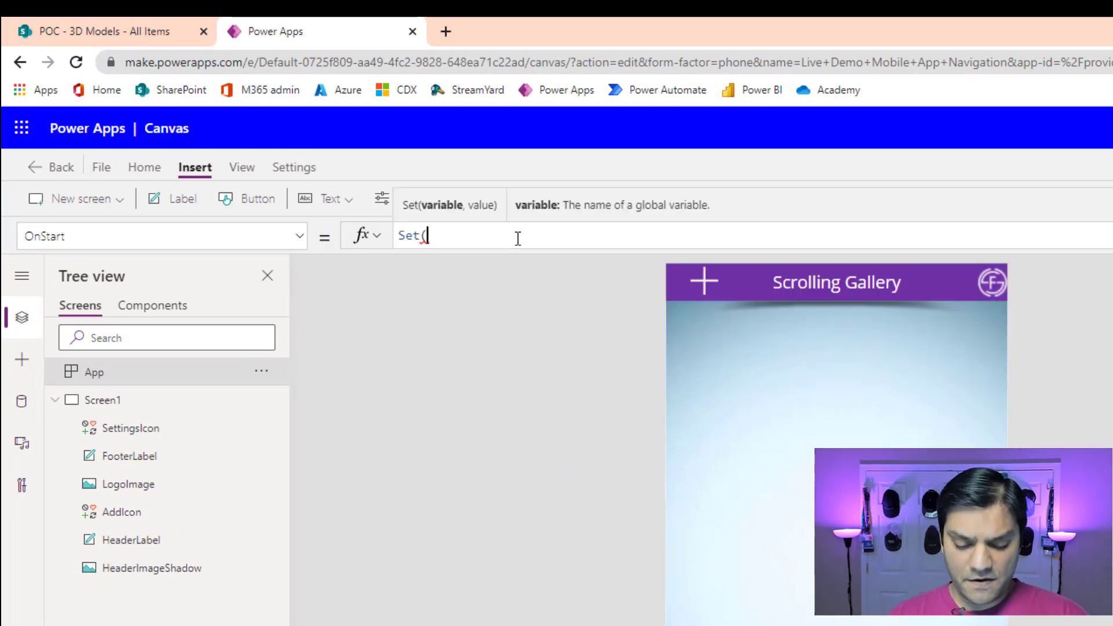
type("varItem")
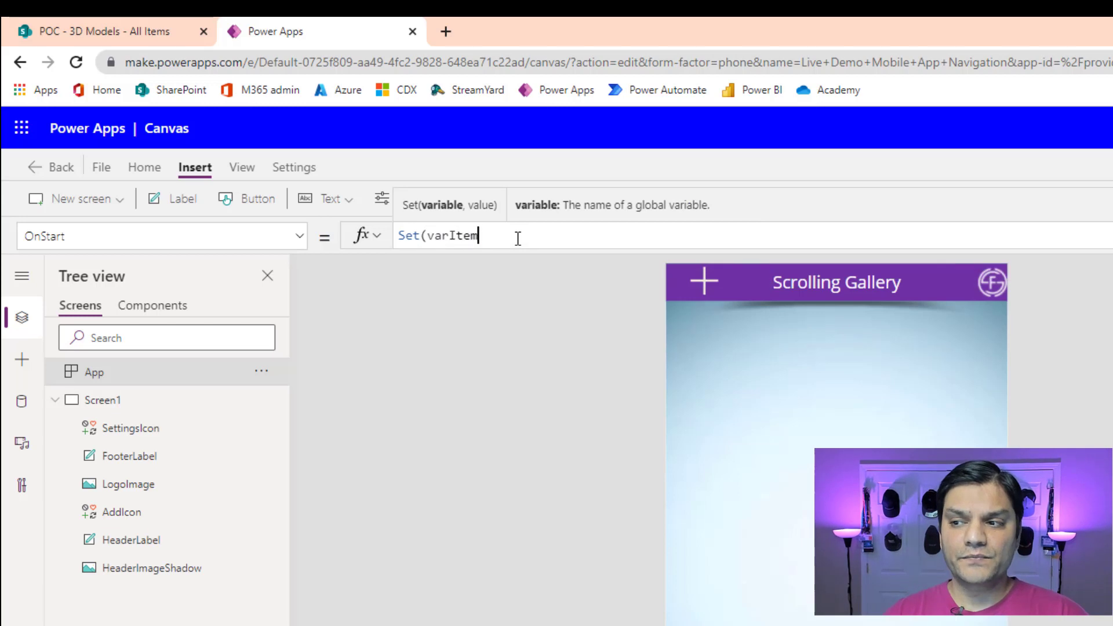
type(", 1)")
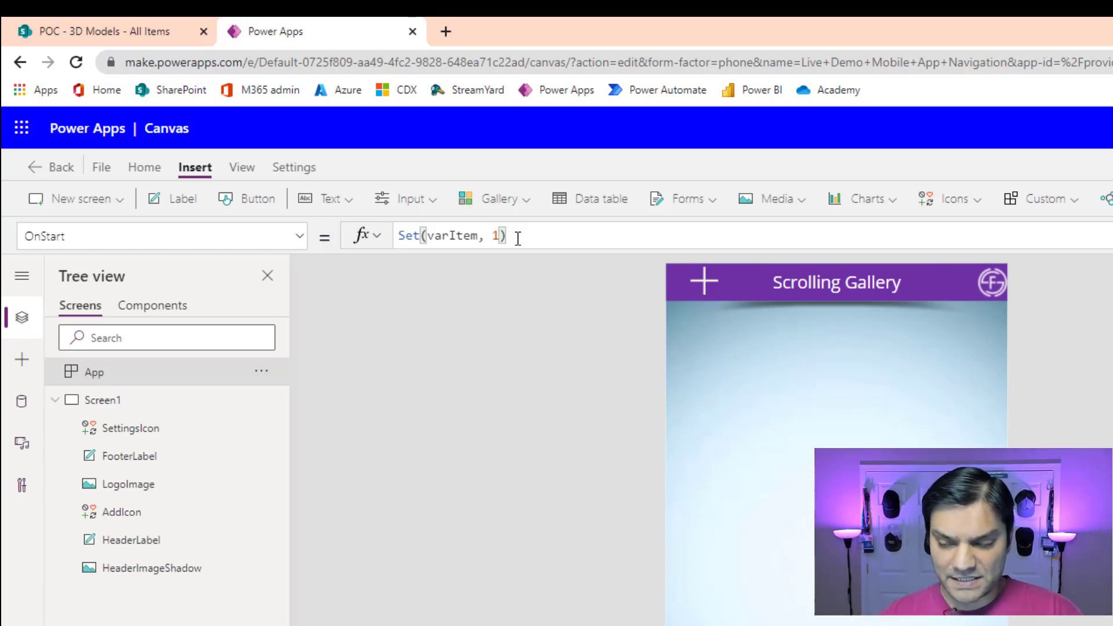
type(";")
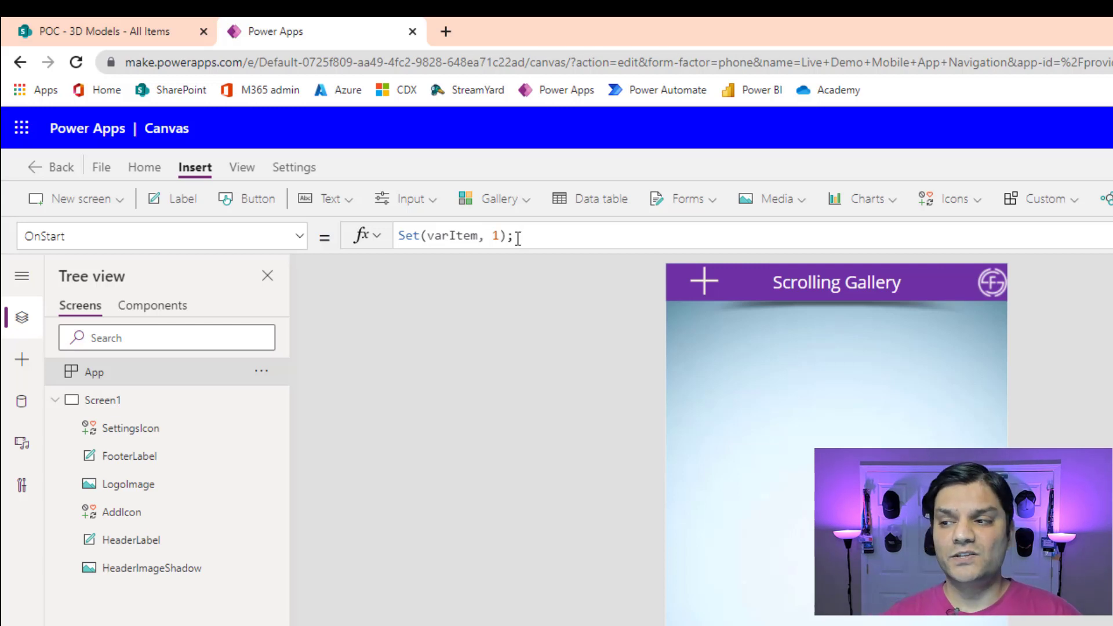
Step: Append Set(varTotalRows, CountRows('3D Models')) to the App's OnStart formula
type("Set")
type("(")
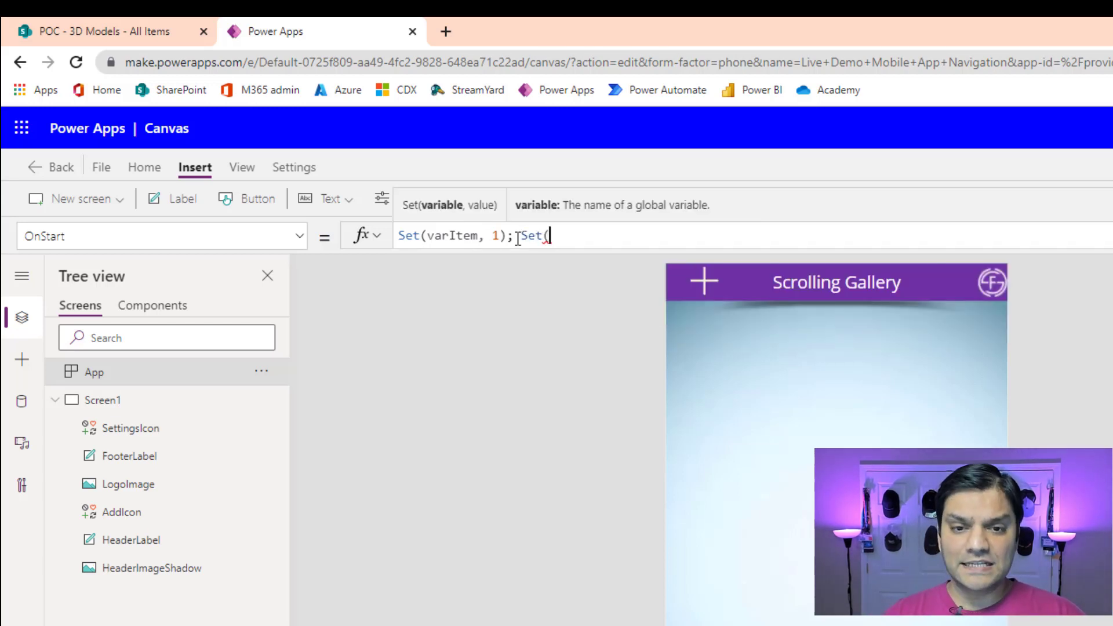
type("varTotal")
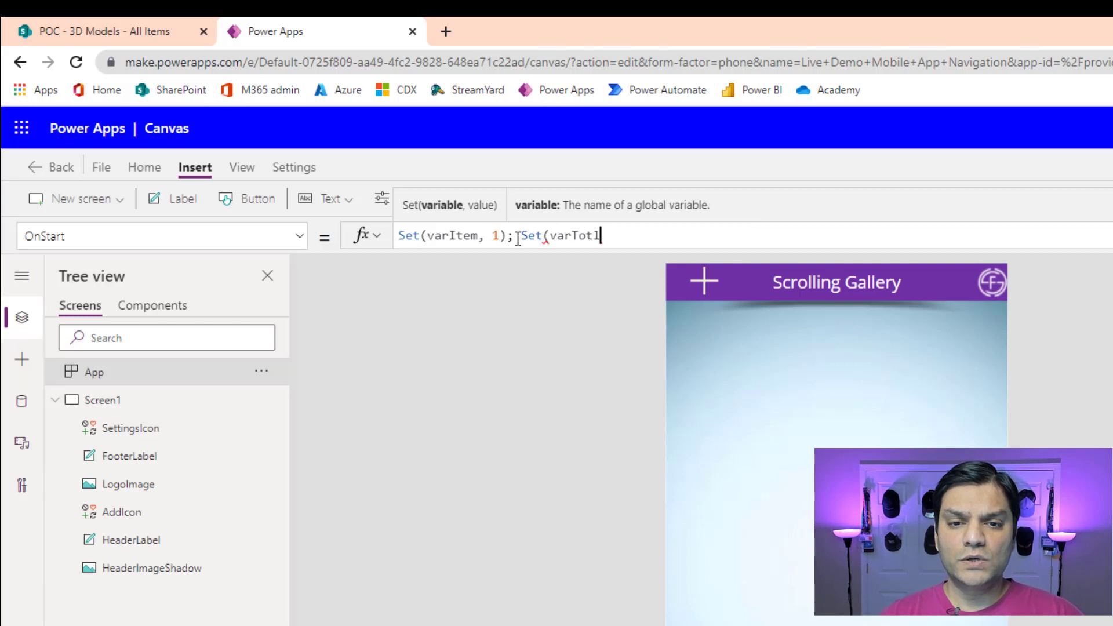
type("R")
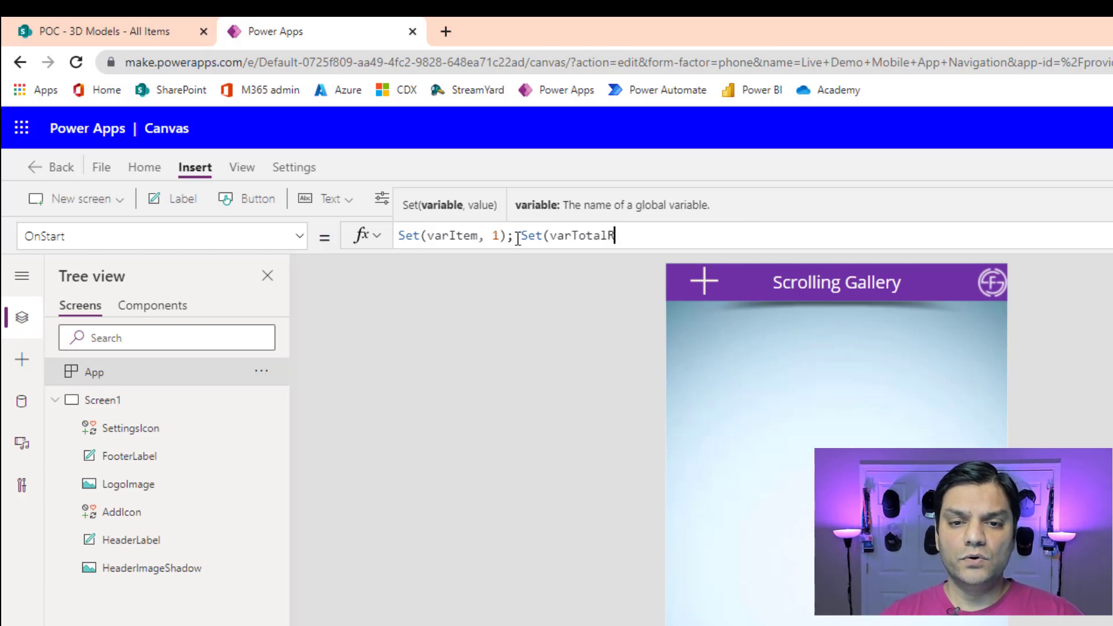
type("ows, Countr")
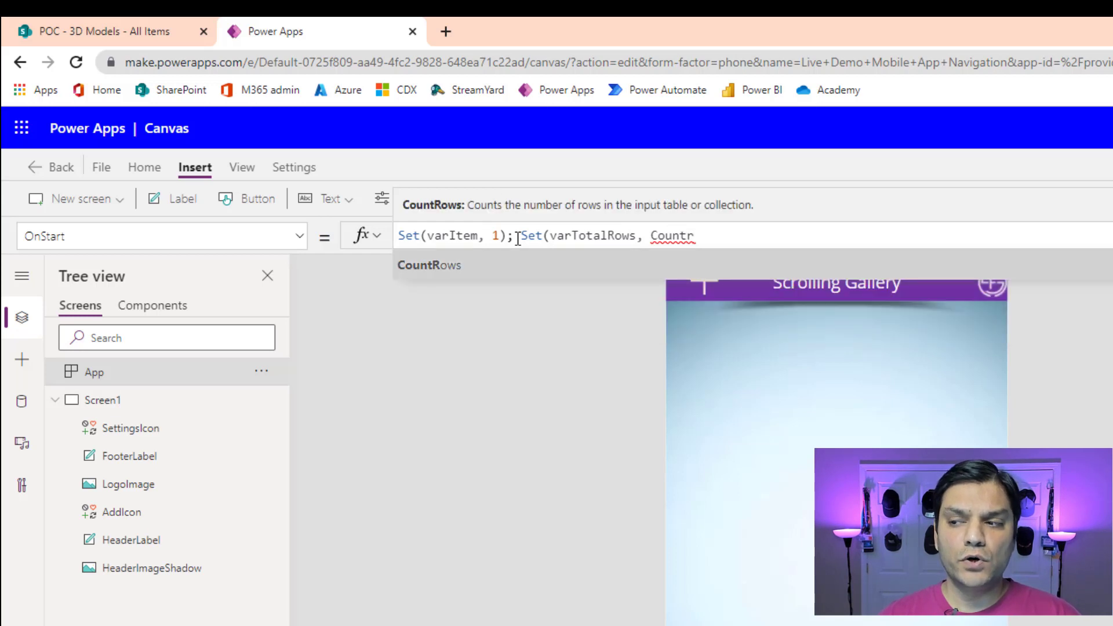
key("Tab")
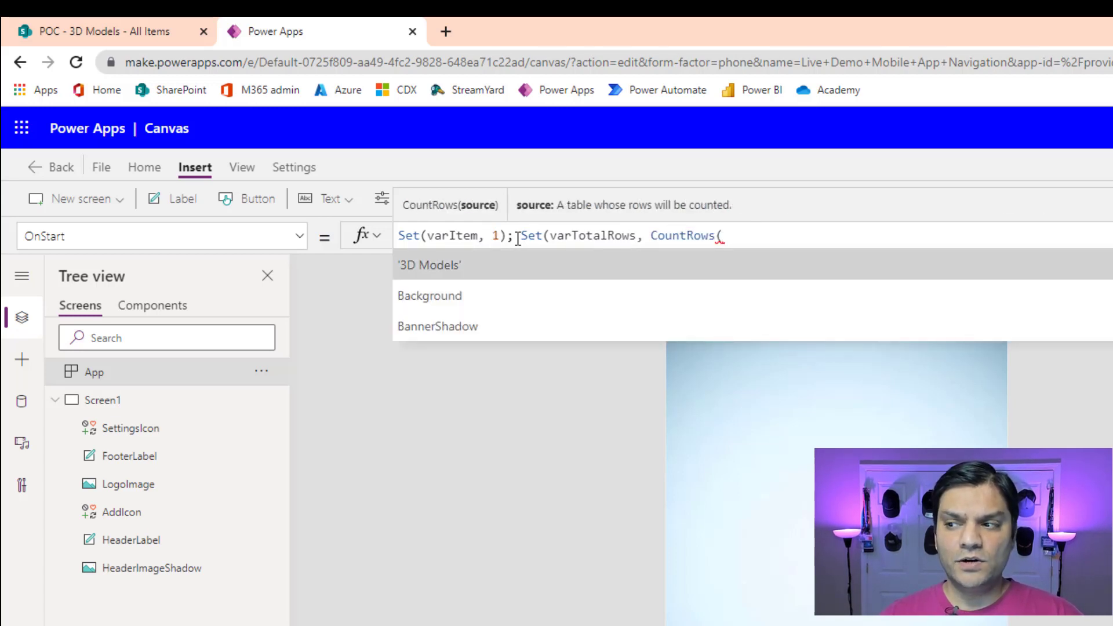
key("Tab")
type(")")
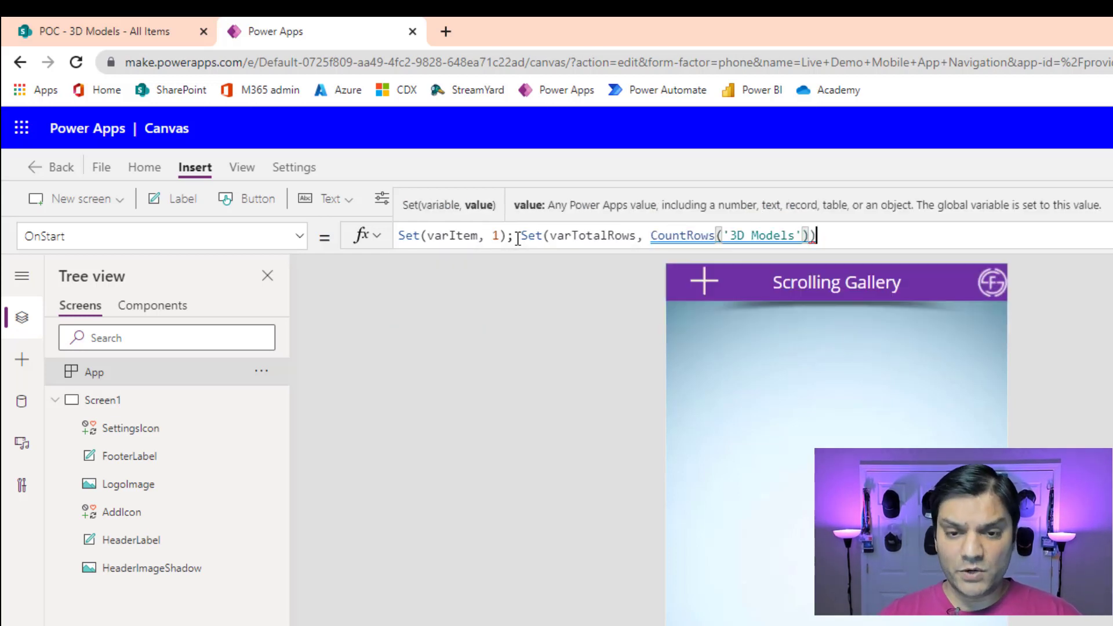
Step: Run the App object's OnStart to initialize the variables
left_click(518, 237)
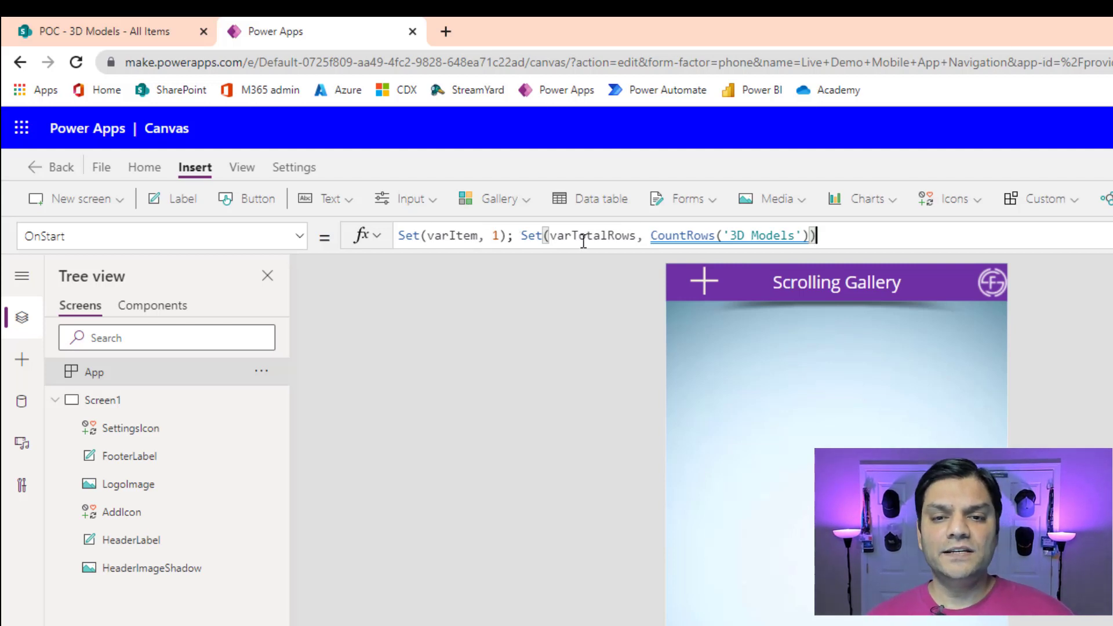
mouse_move(701, 241)
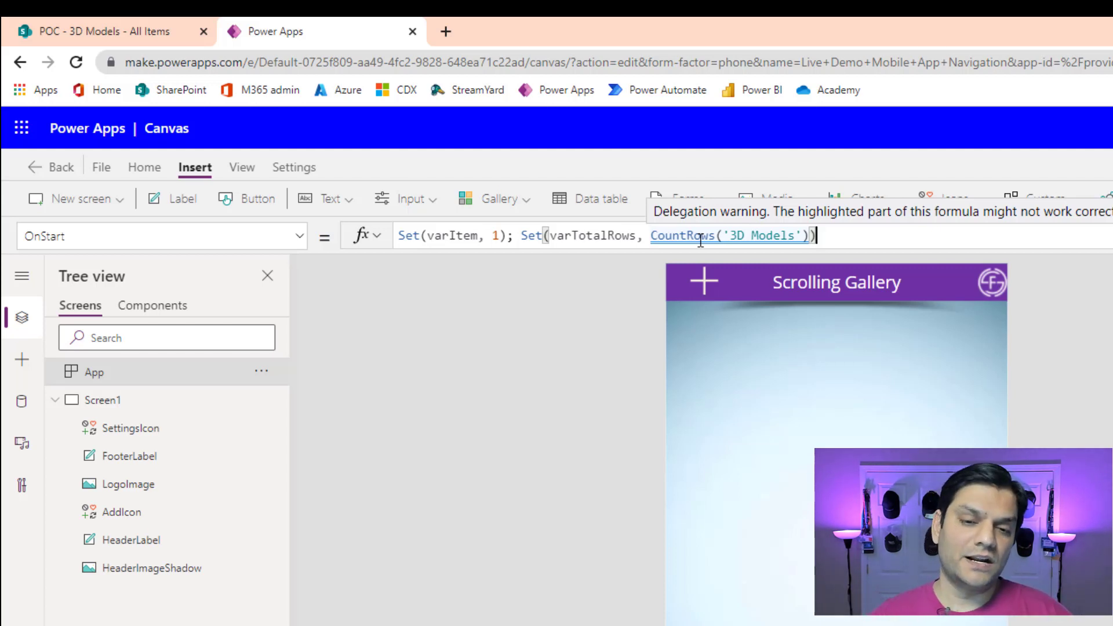
left_click(262, 371)
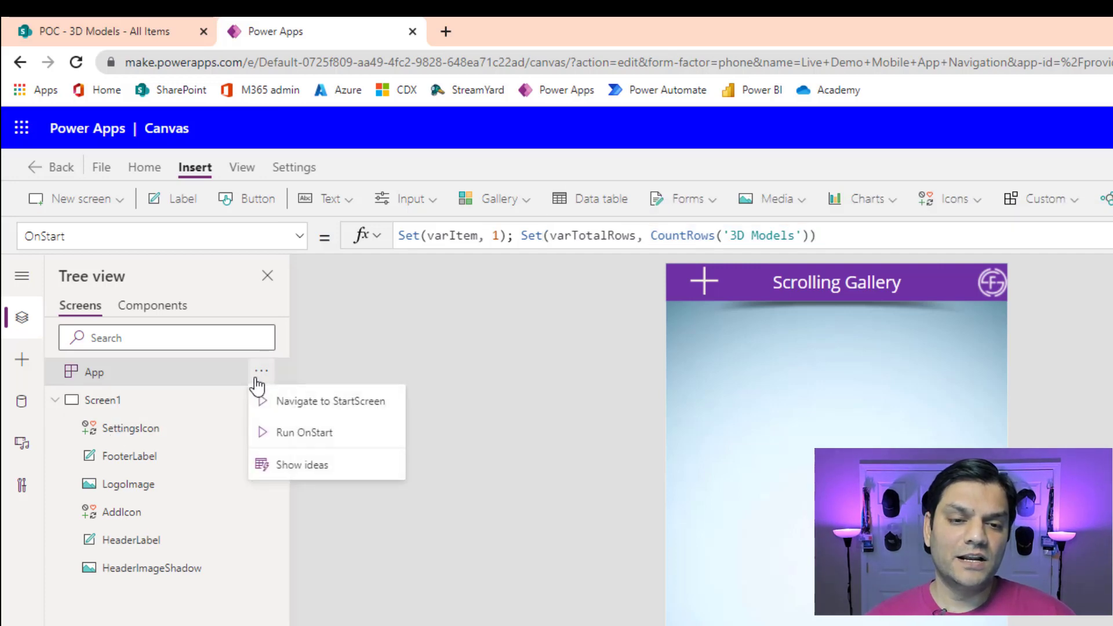
left_click(294, 435)
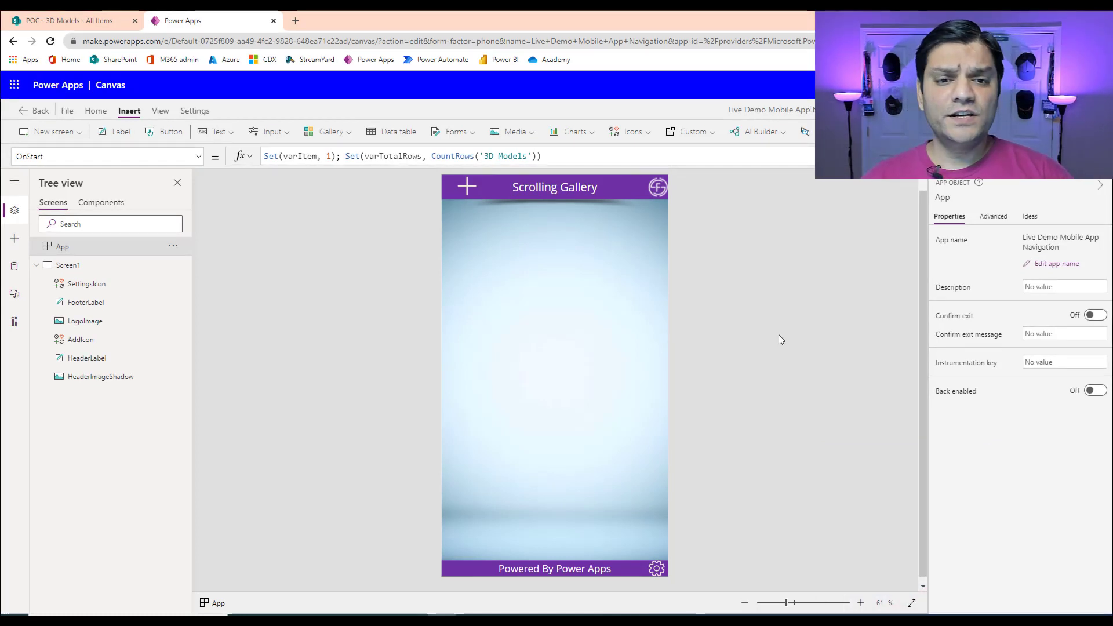
Step: Insert a button below the header and enlarge it to a large block spanning nearly the full width of Screen1
left_click(172, 137)
left_click_drag(530, 220, 518, 254)
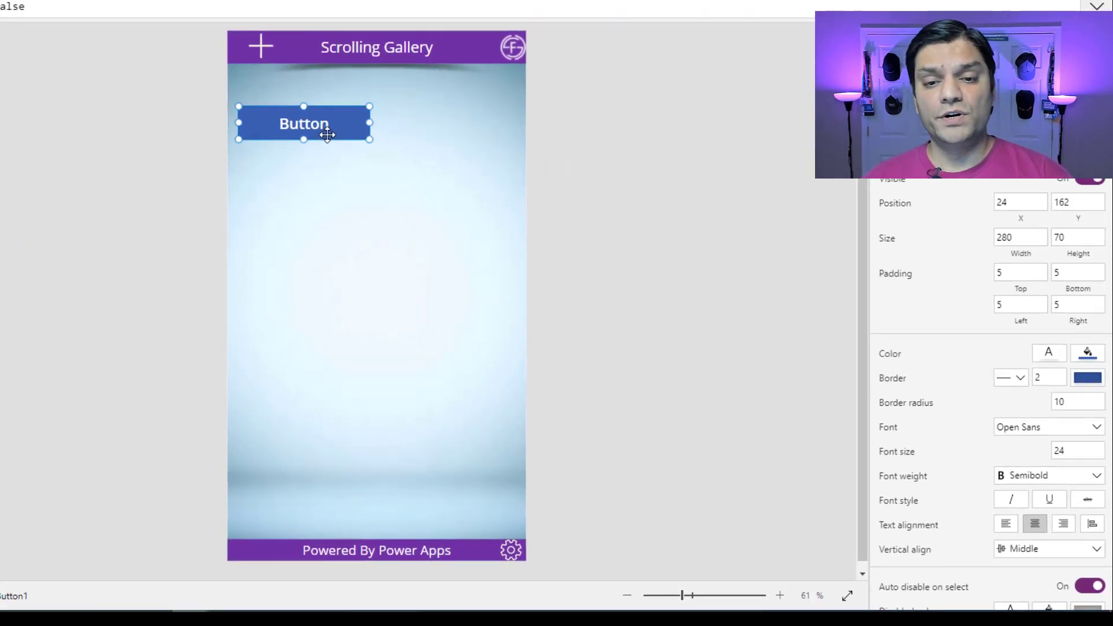
left_click_drag(327, 134, 339, 122)
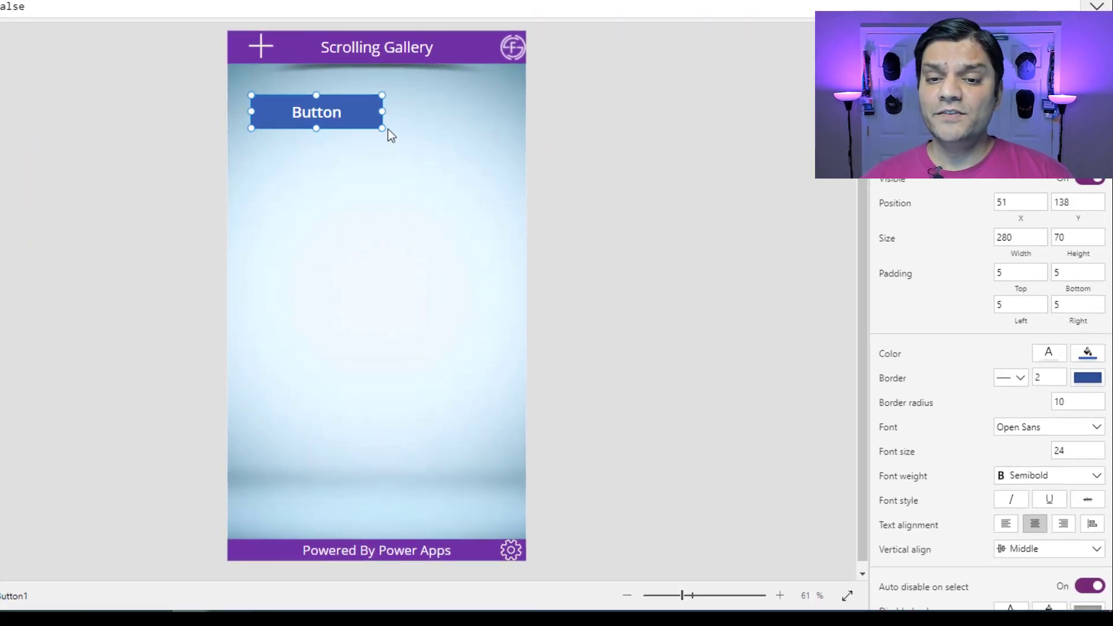
left_click_drag(382, 128, 511, 336)
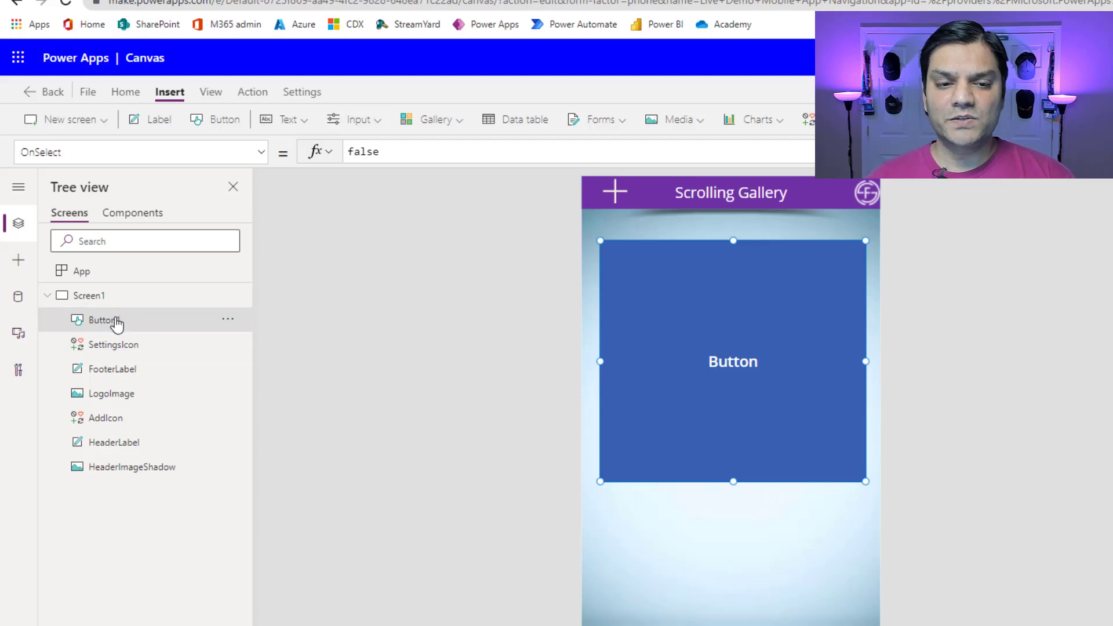
Step: Rename the large button on Screen1 to MainGalleryBordernButton
double_click(116, 325)
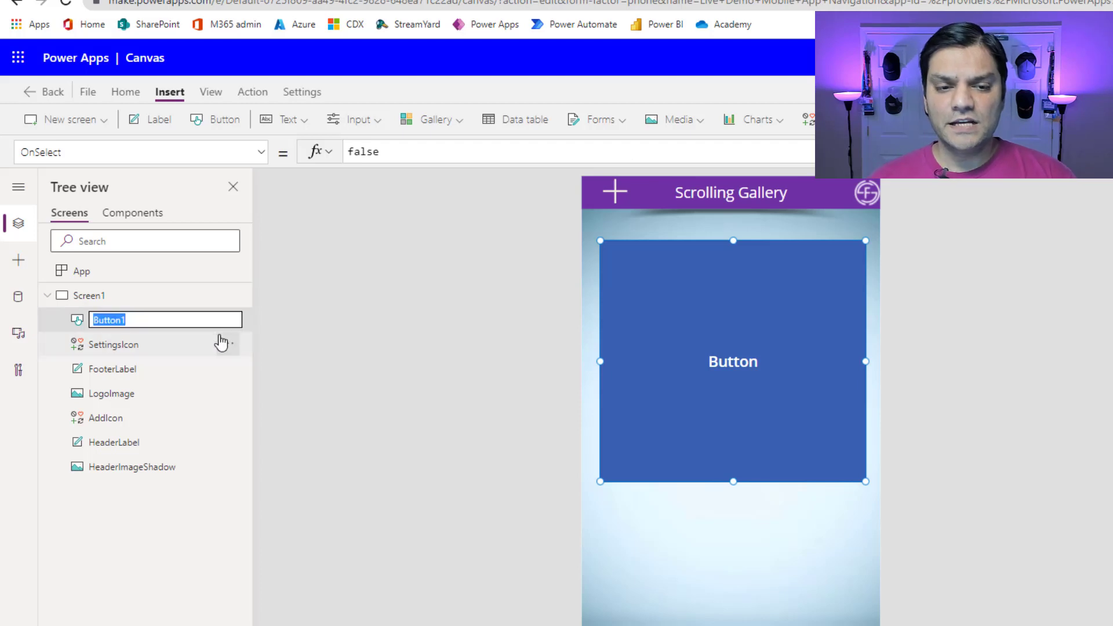
key("End")
key("BackSpace")
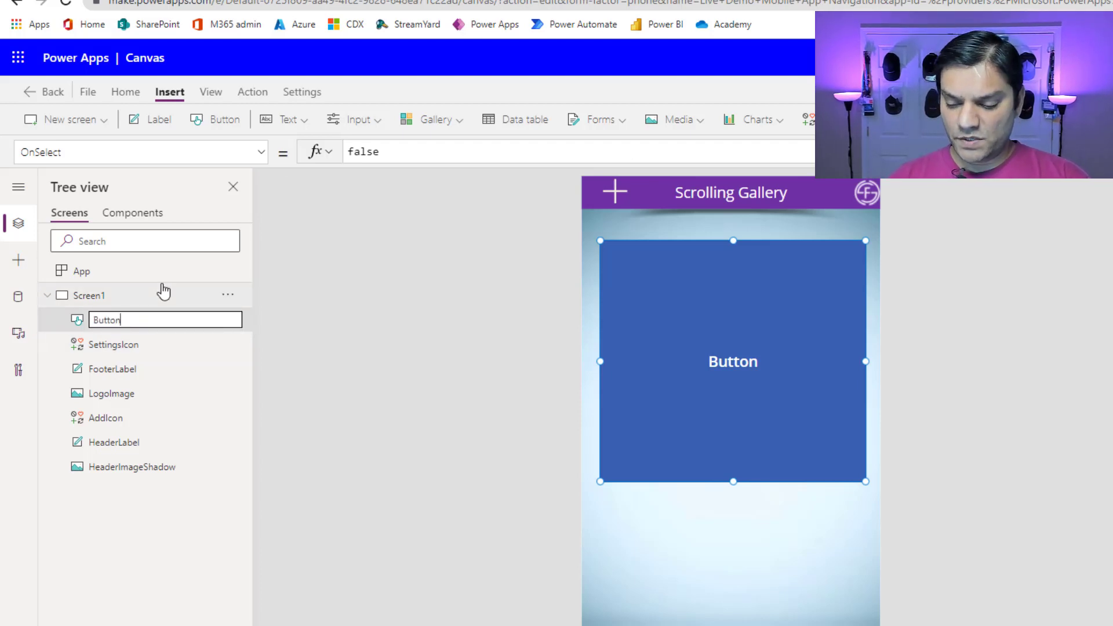
type("MainGal")
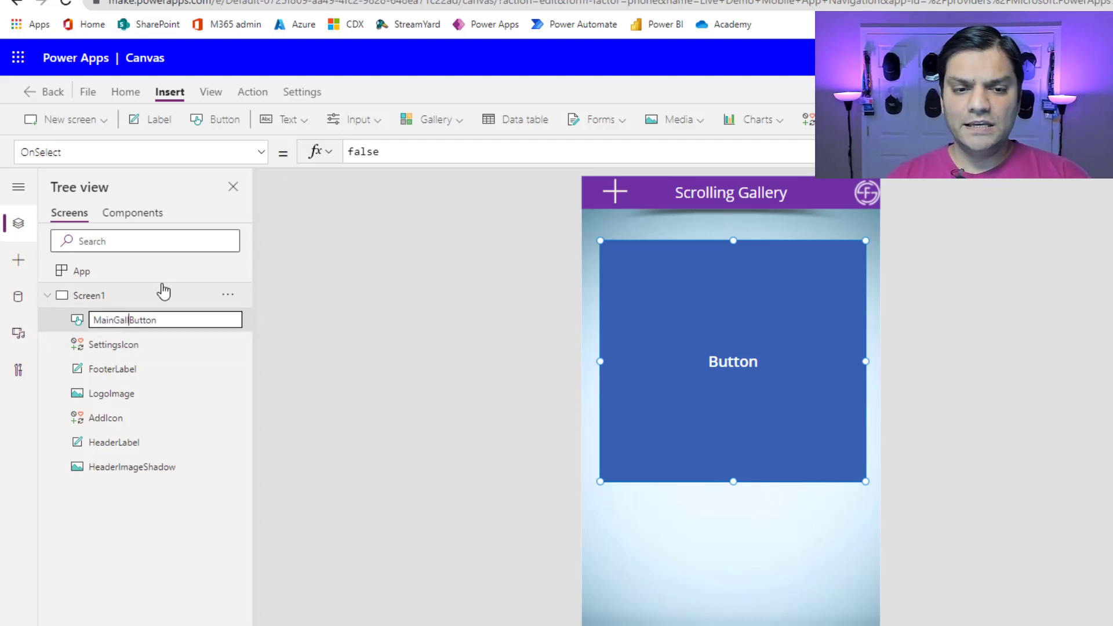
type("leryBordern")
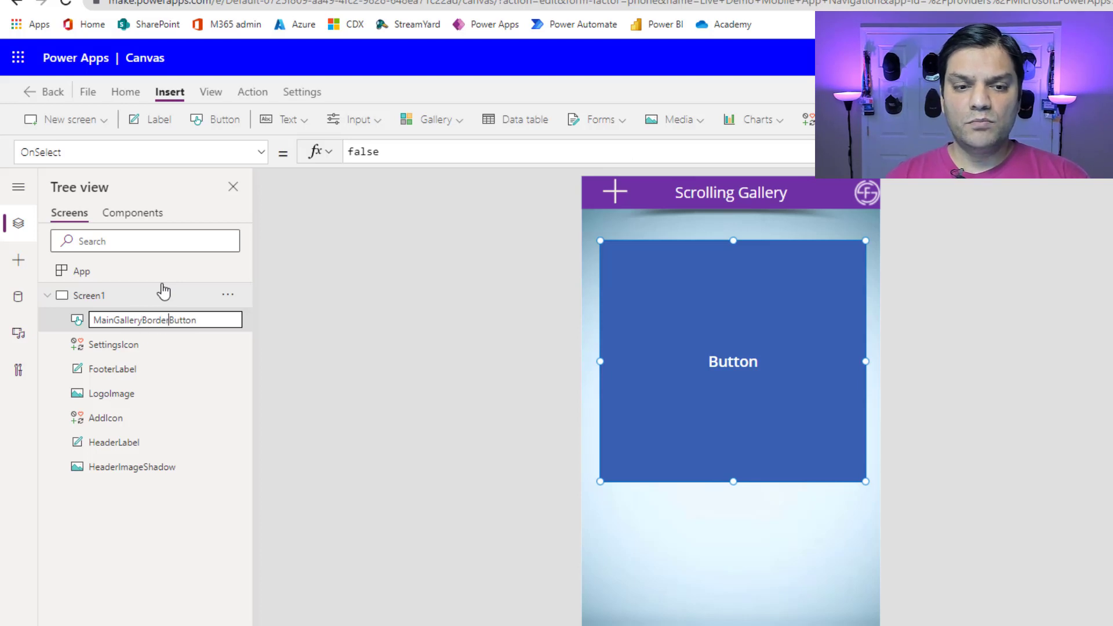
left_click(344, 361)
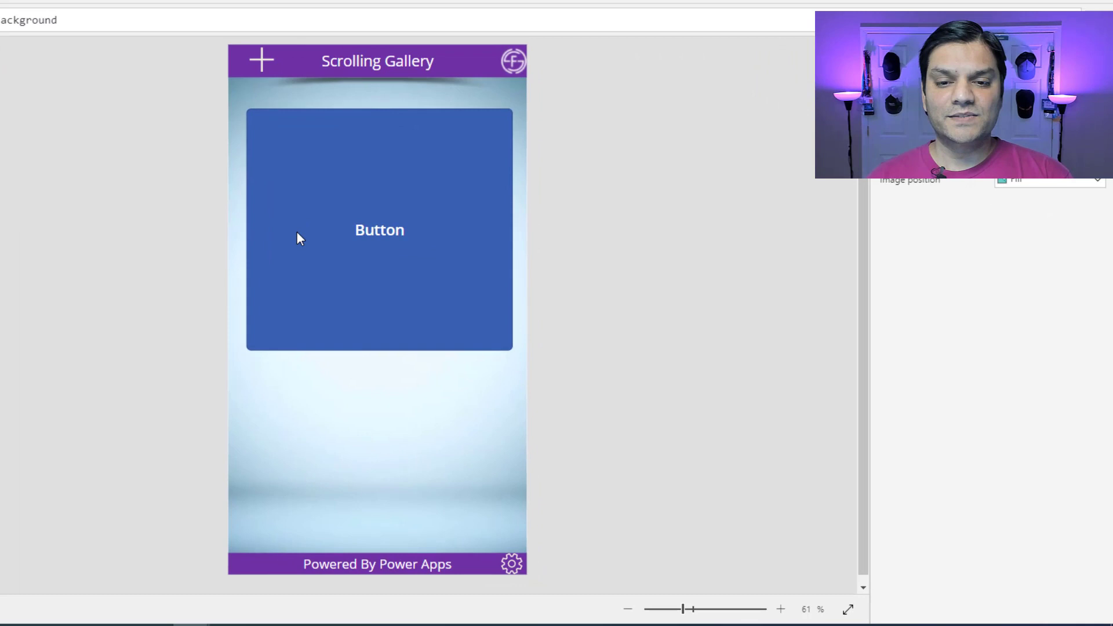
Step: Clear the large button's text and set its fill to transparent
left_click(301, 235)
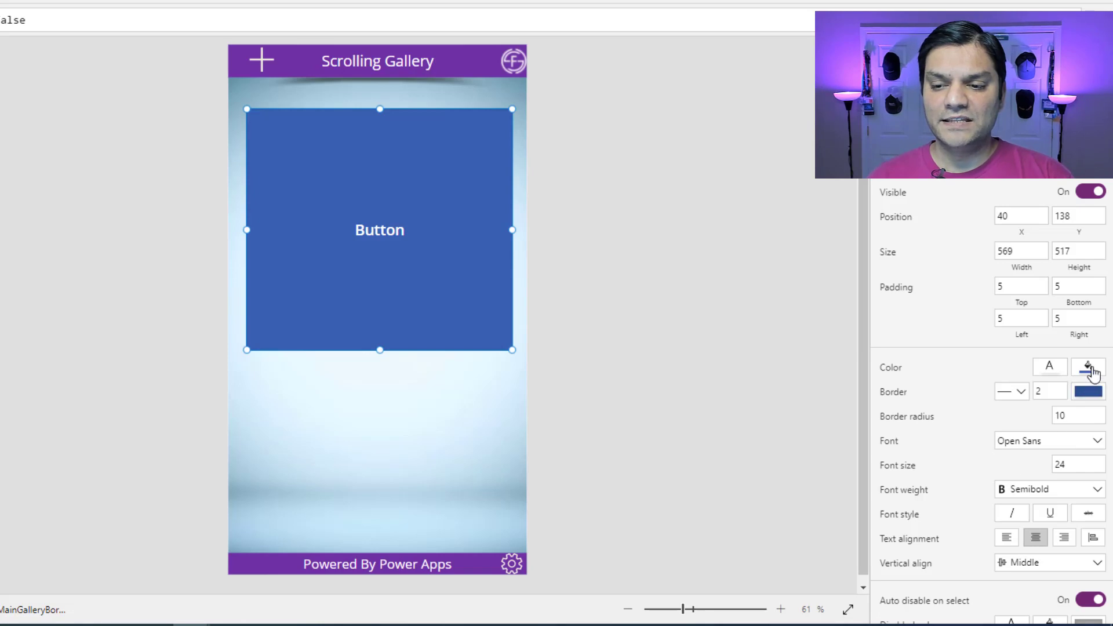
key("Delete")
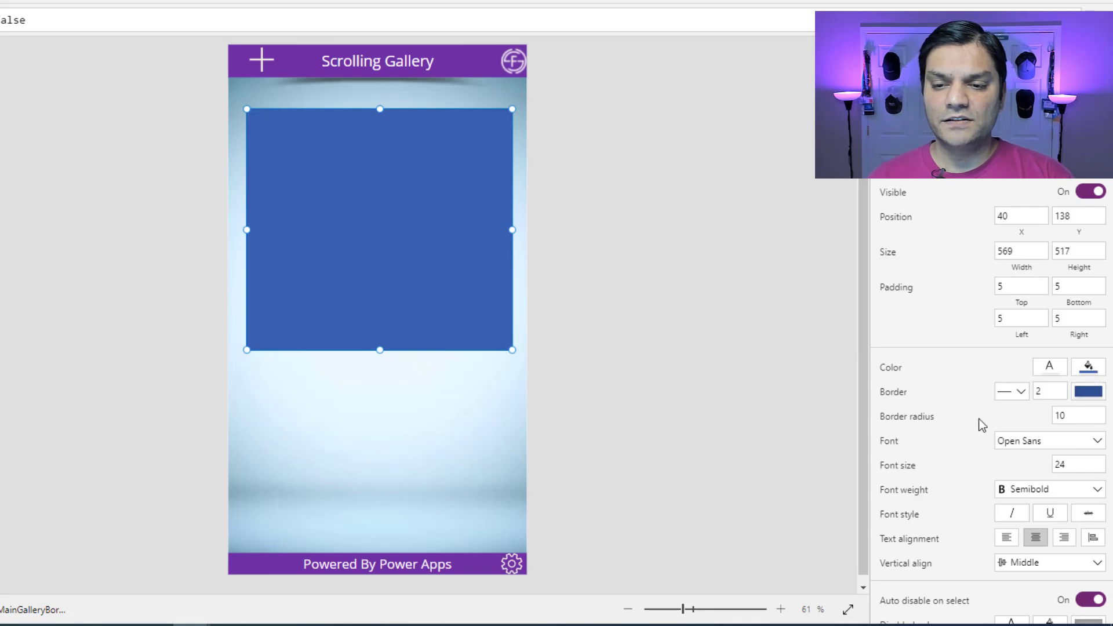
left_click(1091, 374)
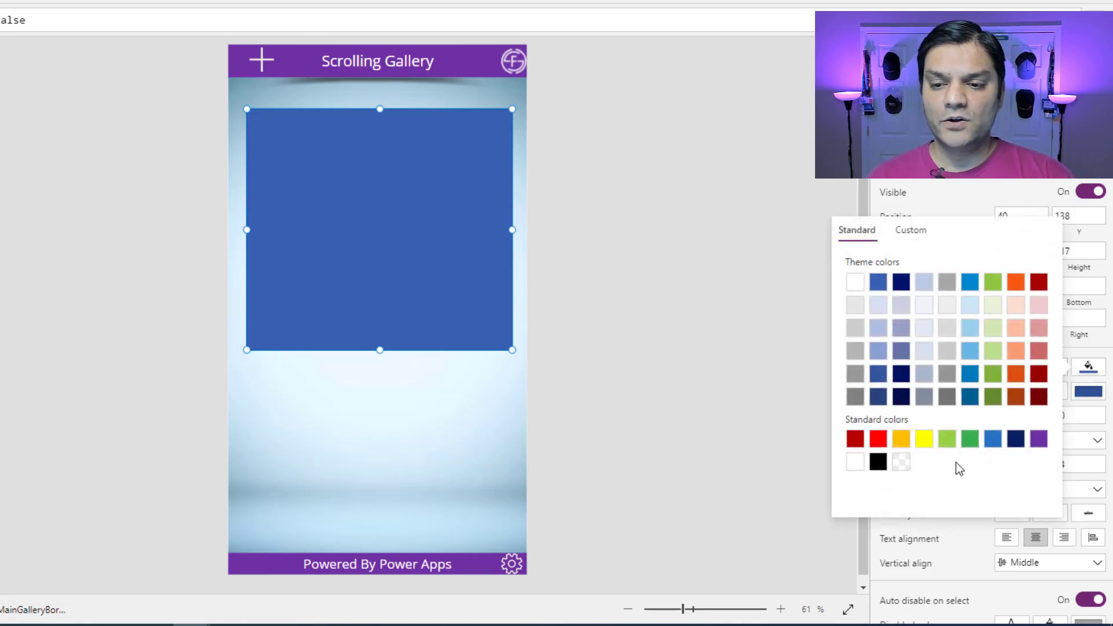
left_click(902, 462)
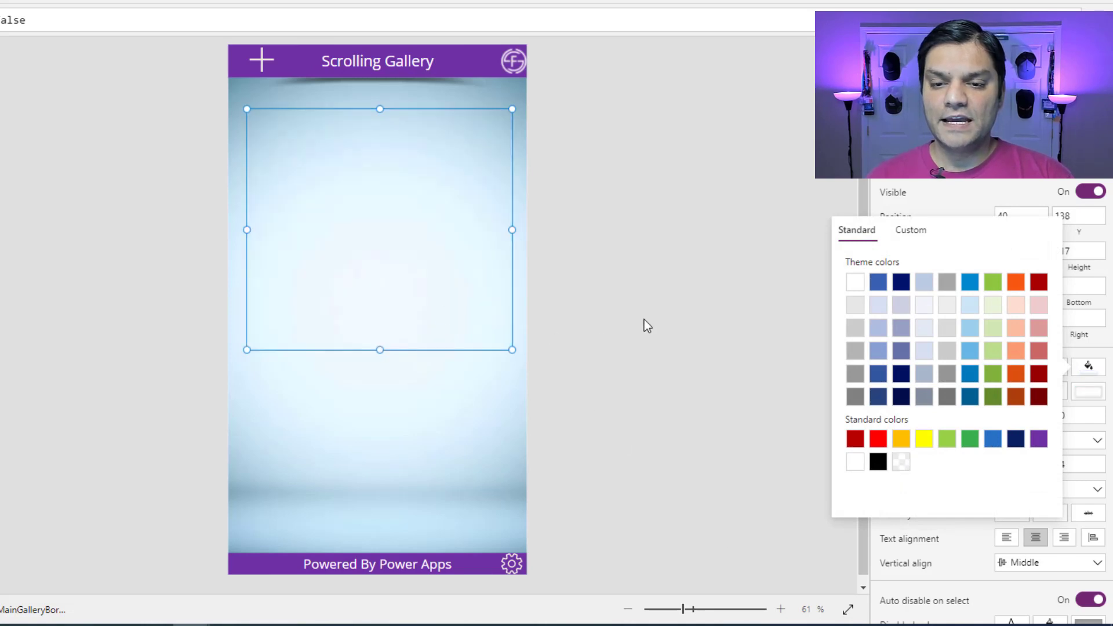
left_click(643, 323)
left_click(359, 258)
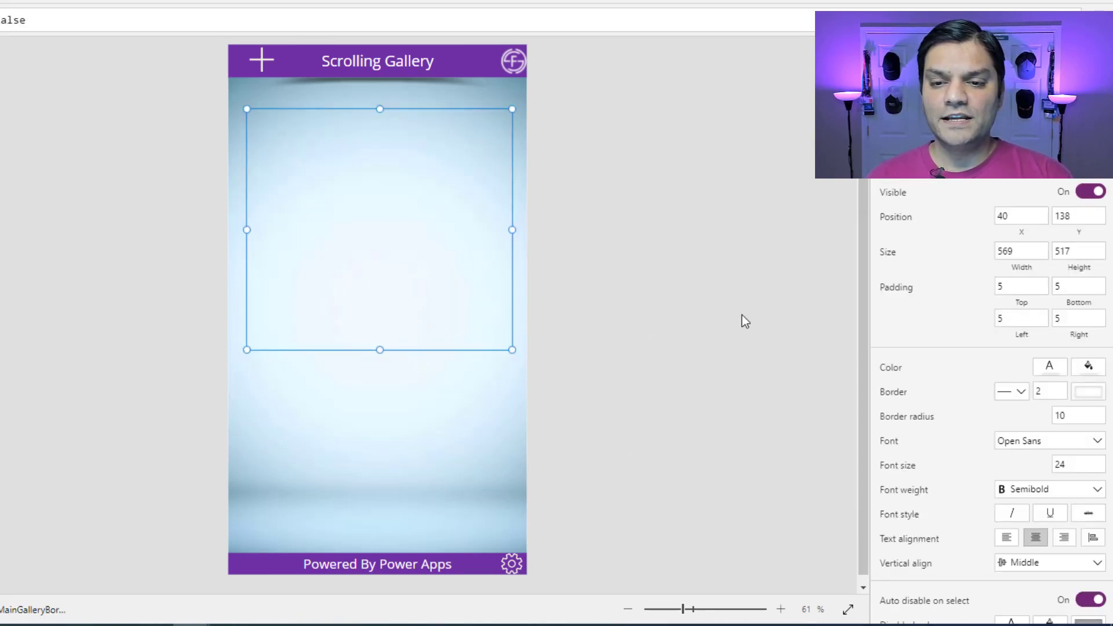
Step: Preview the app briefly, and clear the border button's HoverFill formula
key("F5")
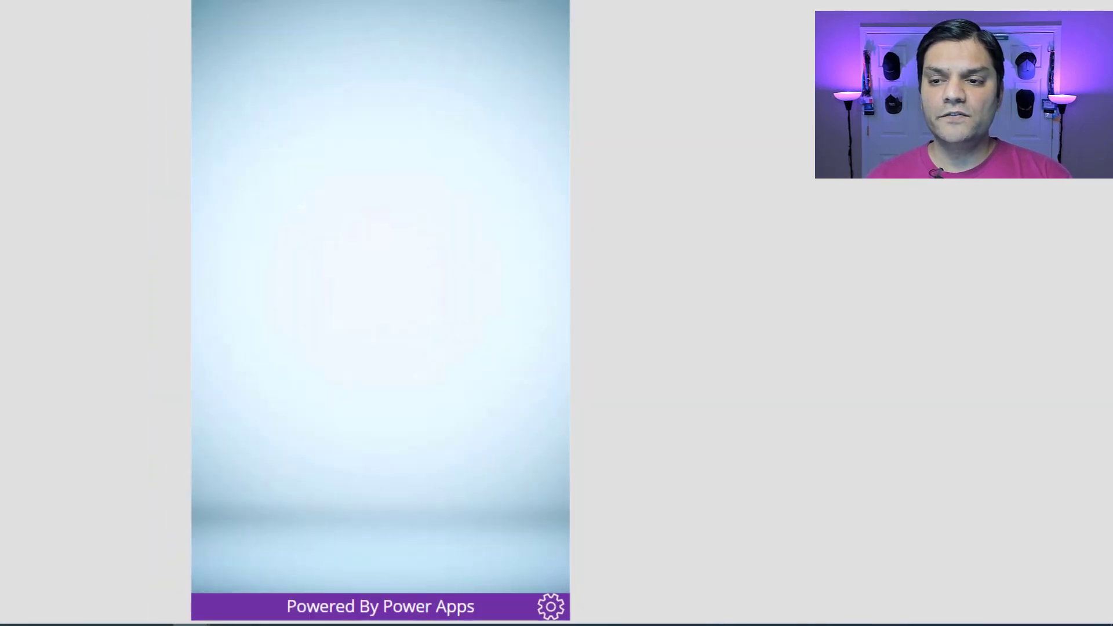
key("Escape")
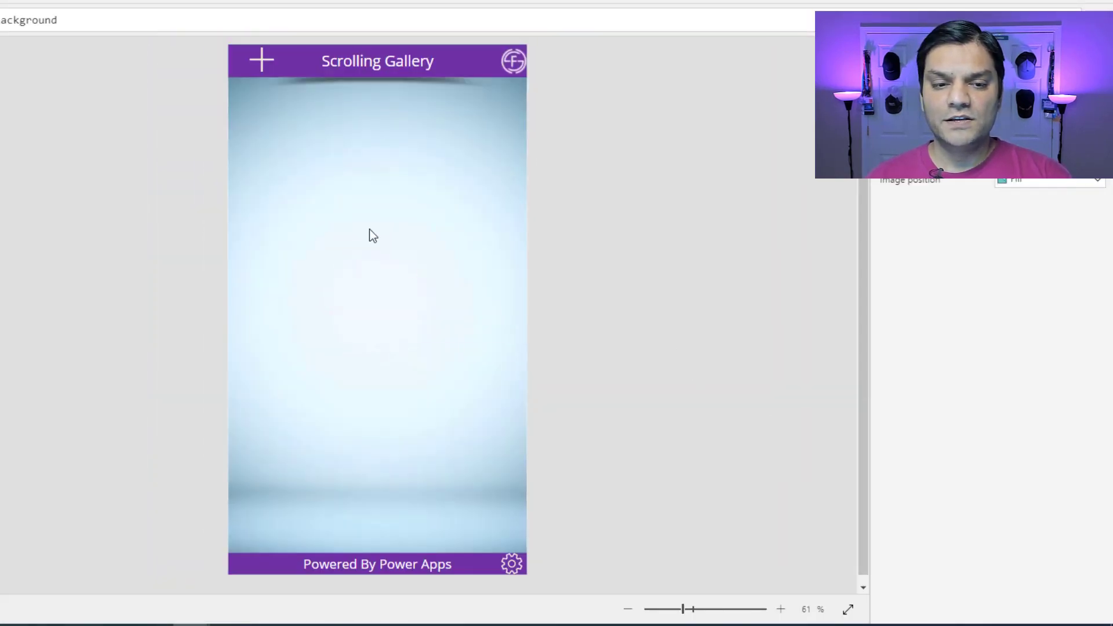
left_click(368, 230)
scroll(964, 539, "down", 4)
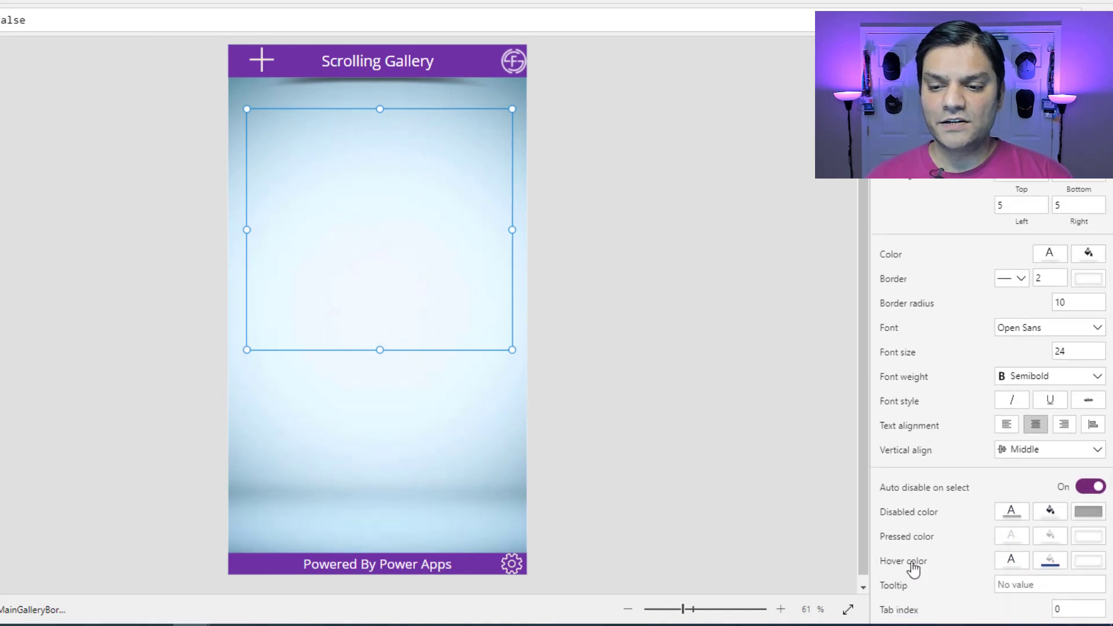
left_click(1049, 561)
left_click(329, 20)
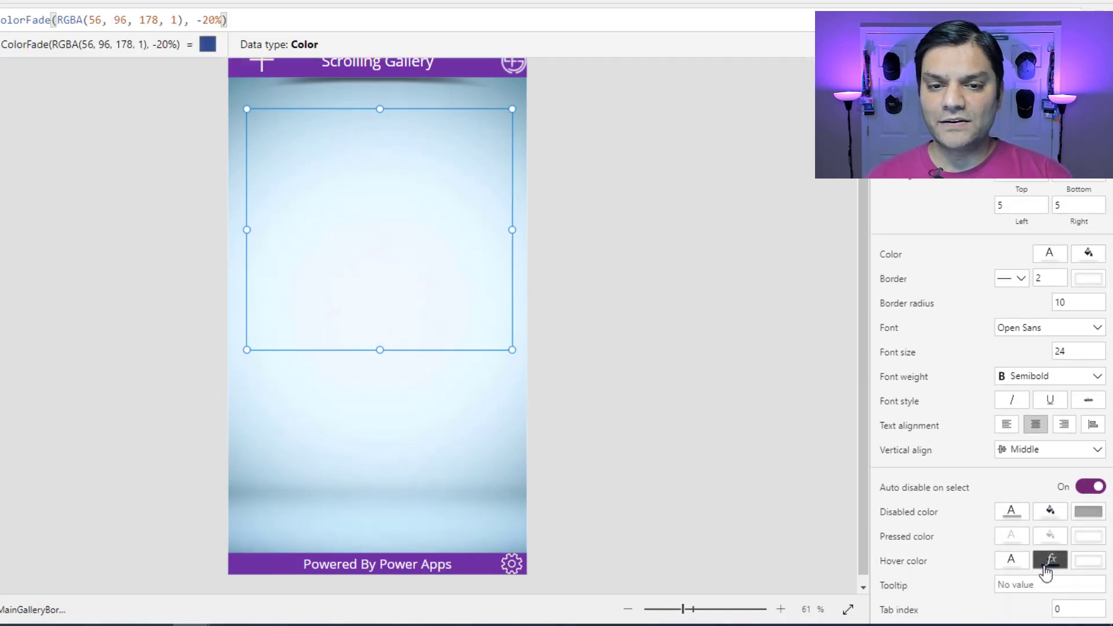
left_click_drag(327, 17, 3, 19)
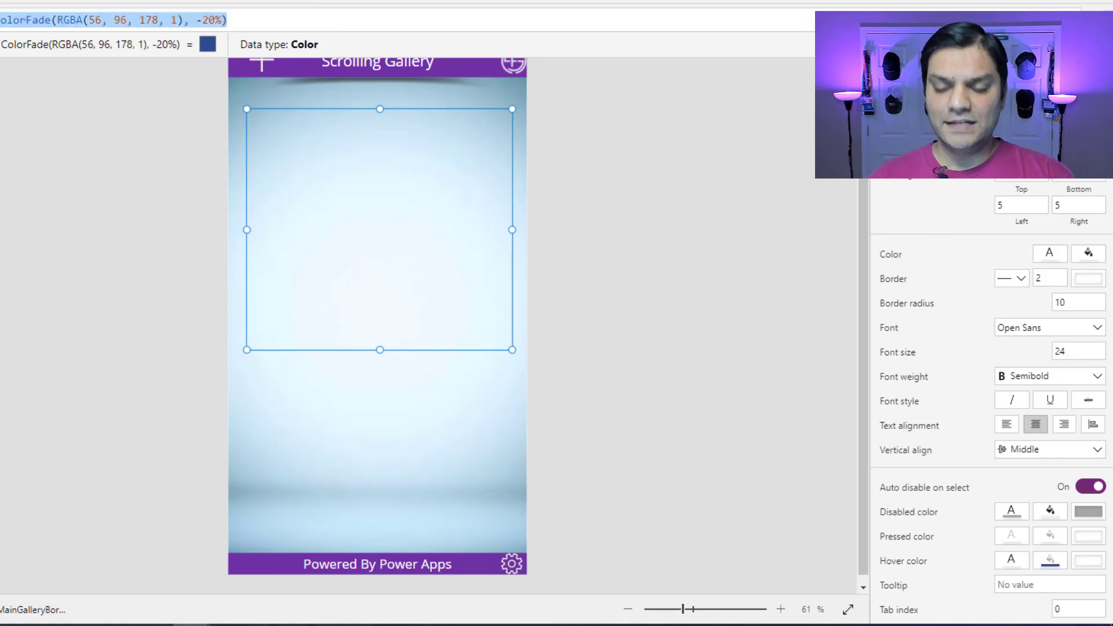
key("BackSpace")
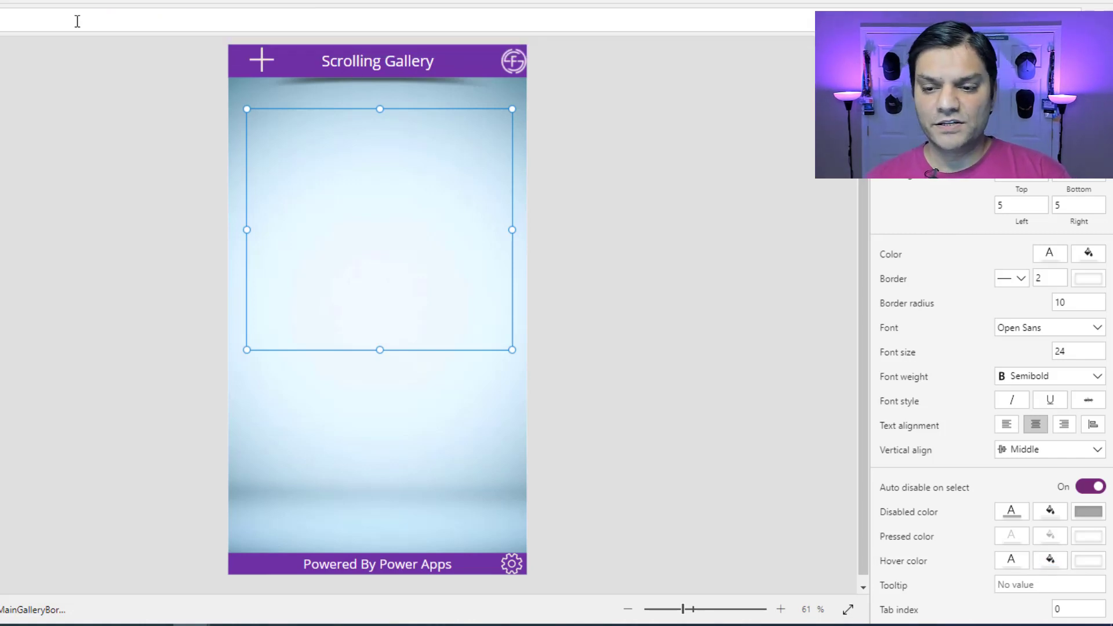
left_click(579, 330)
Step: Set the border button's BorderColor to RGBA(0, 18, 107, 1)
left_click(339, 243)
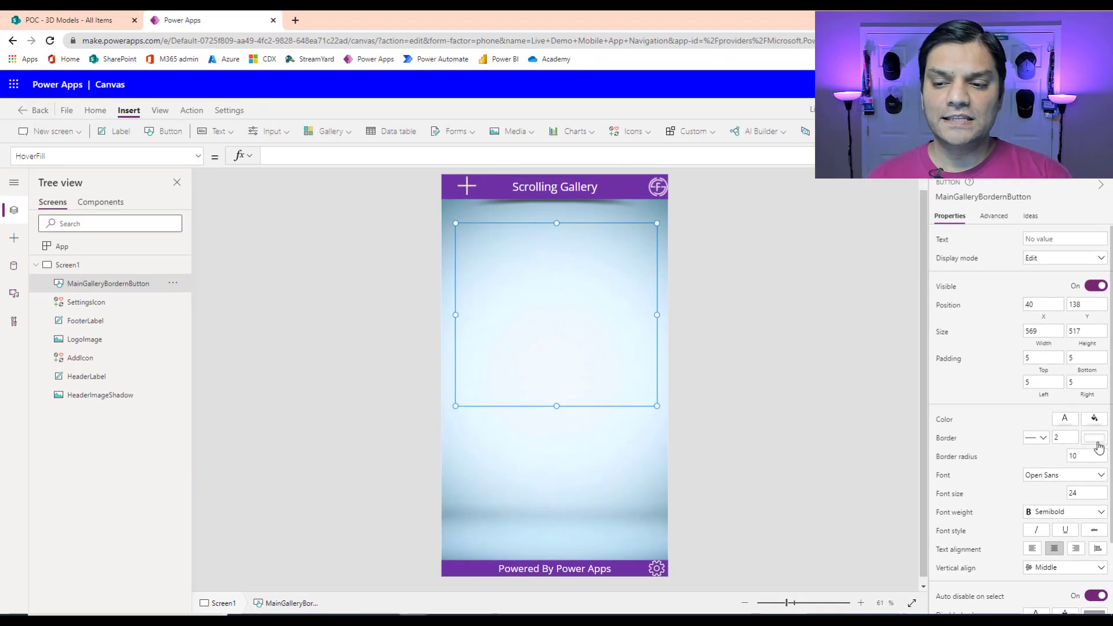
left_click(1092, 423)
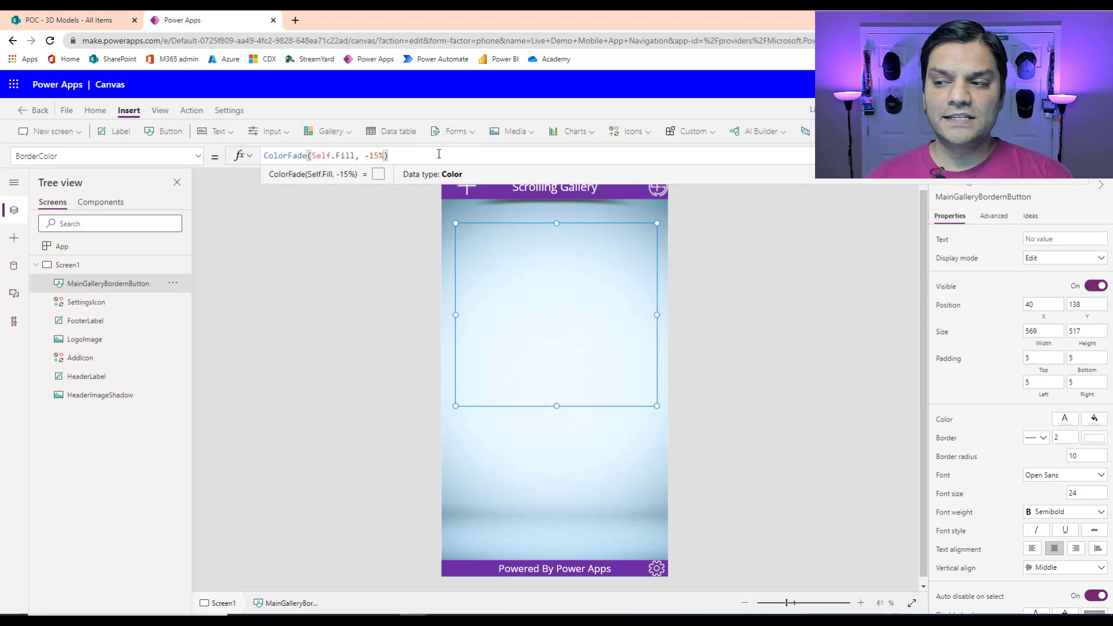
left_click_drag(389, 155, 198, 160)
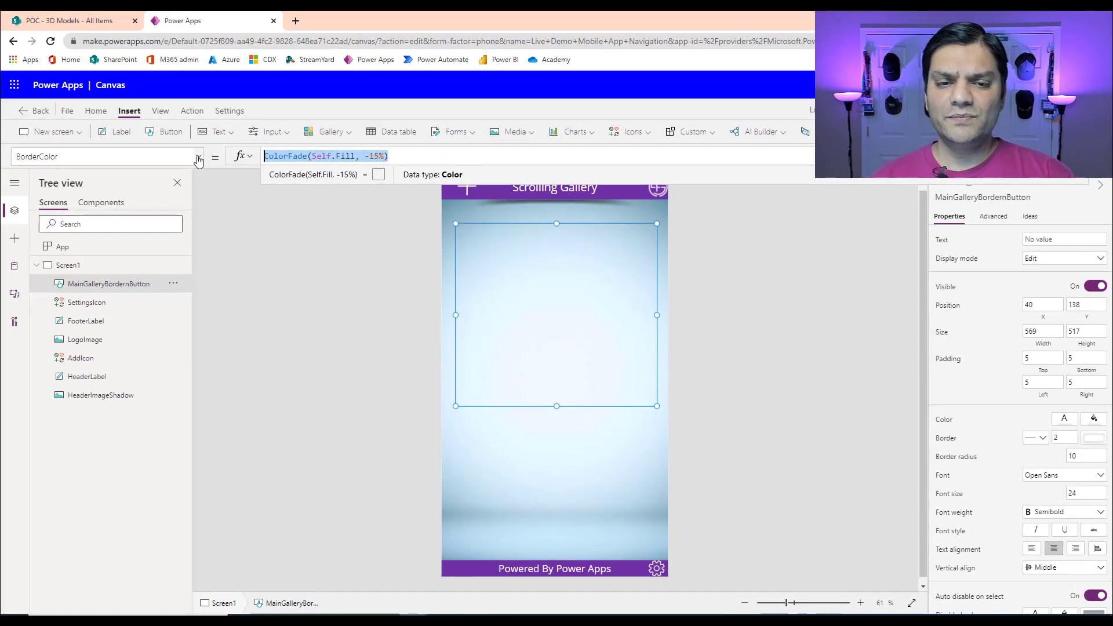
type("RGBA(0, 18, 107, 1)")
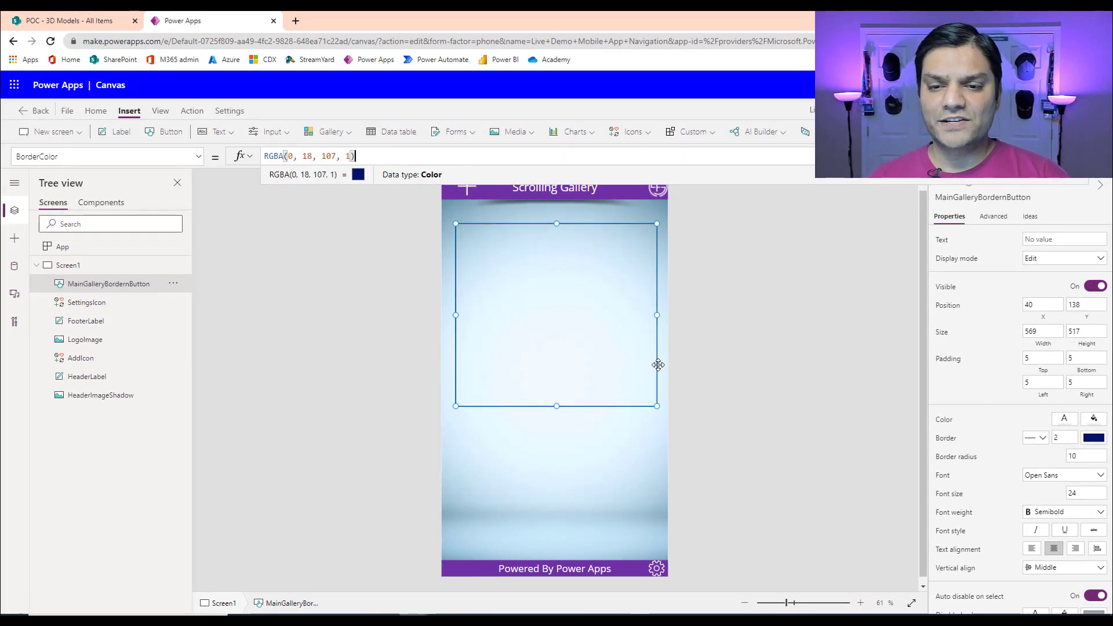
left_click(661, 365)
left_click(540, 355)
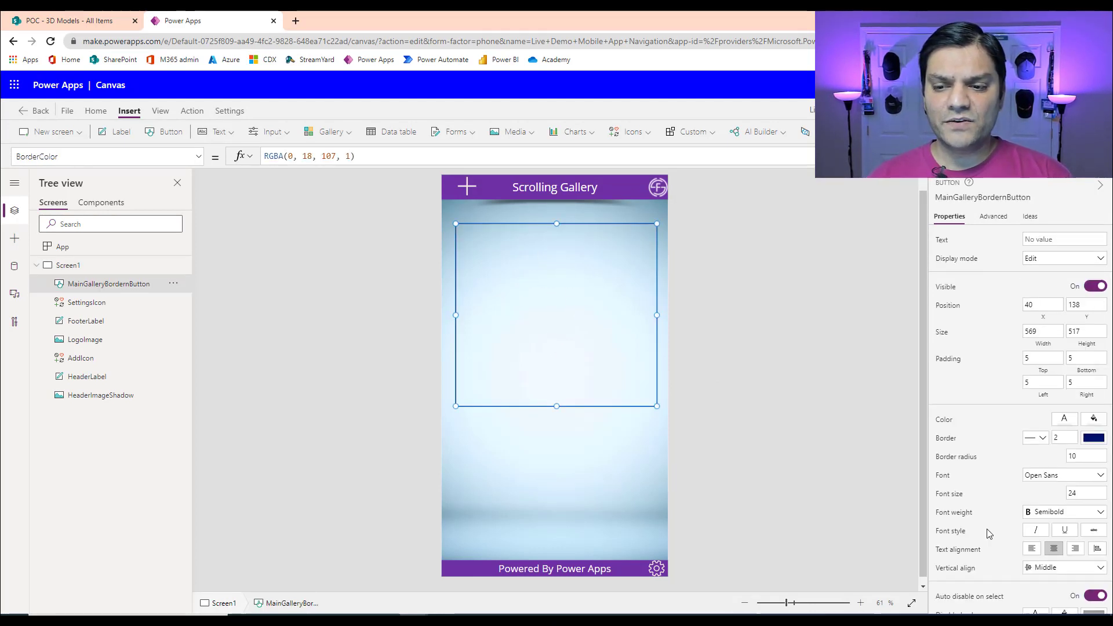
Step: Set the border button's border radius to 50
double_click(1077, 456)
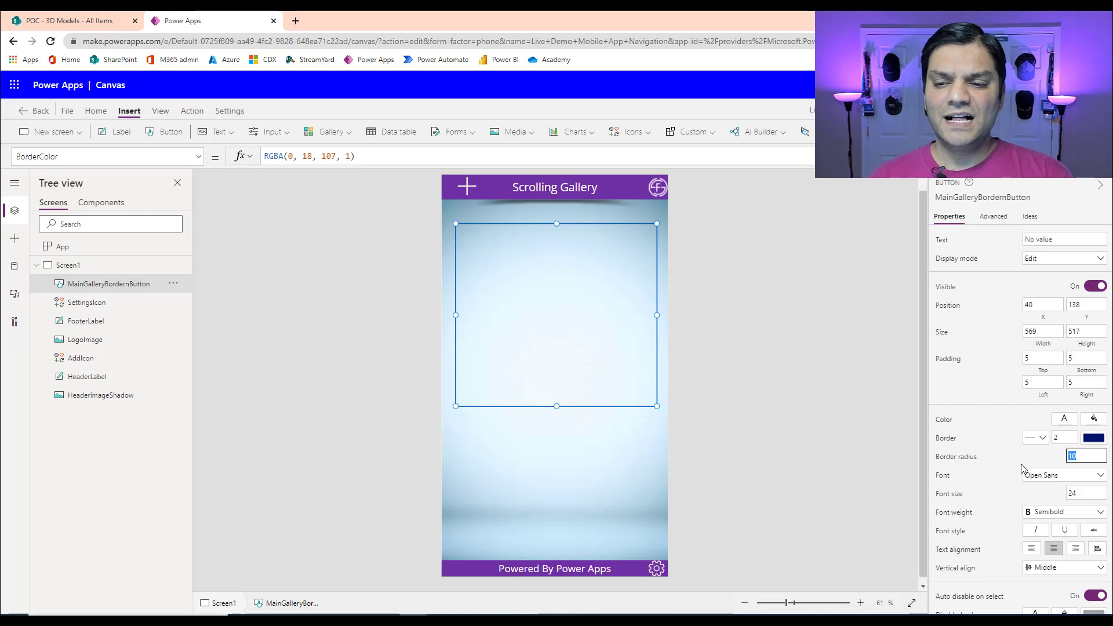
type("50")
left_click(745, 339)
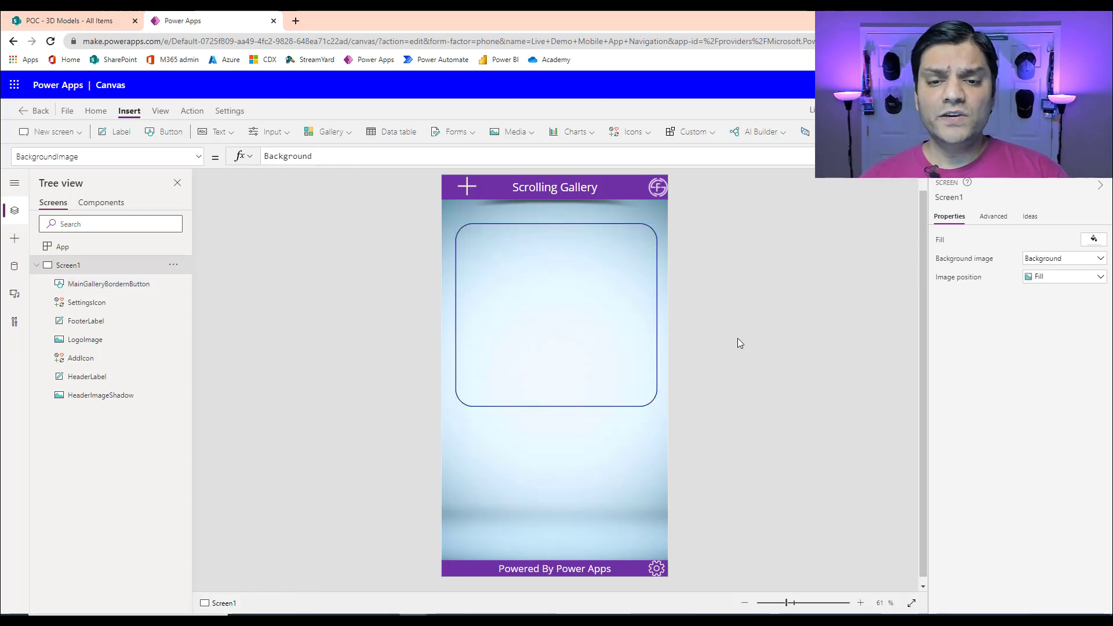
left_click(473, 250)
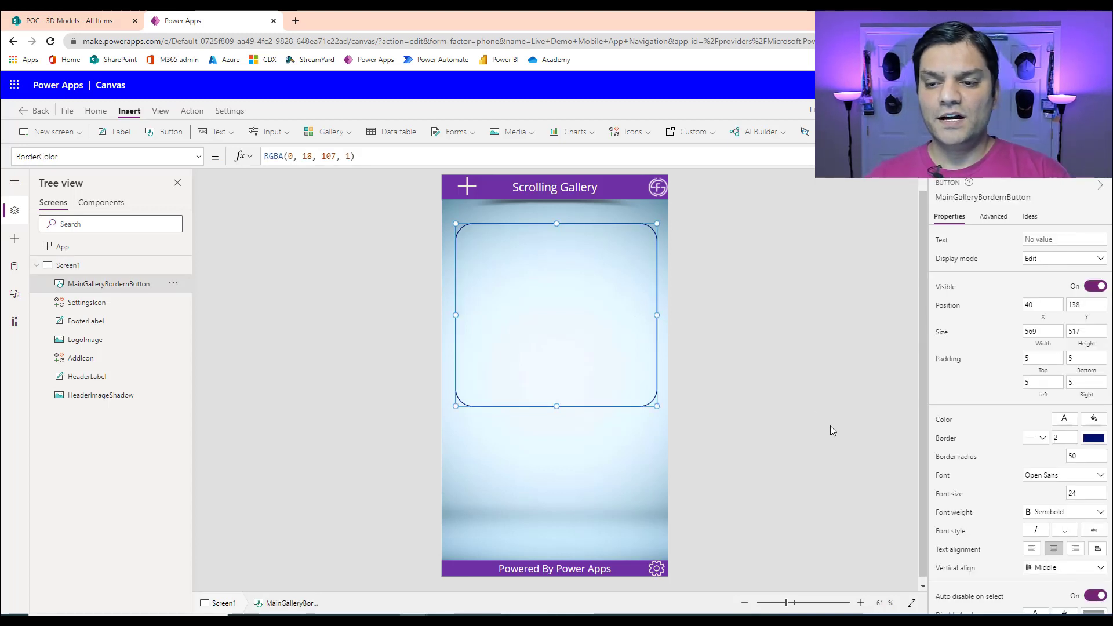
scroll(833, 429, "down", 1)
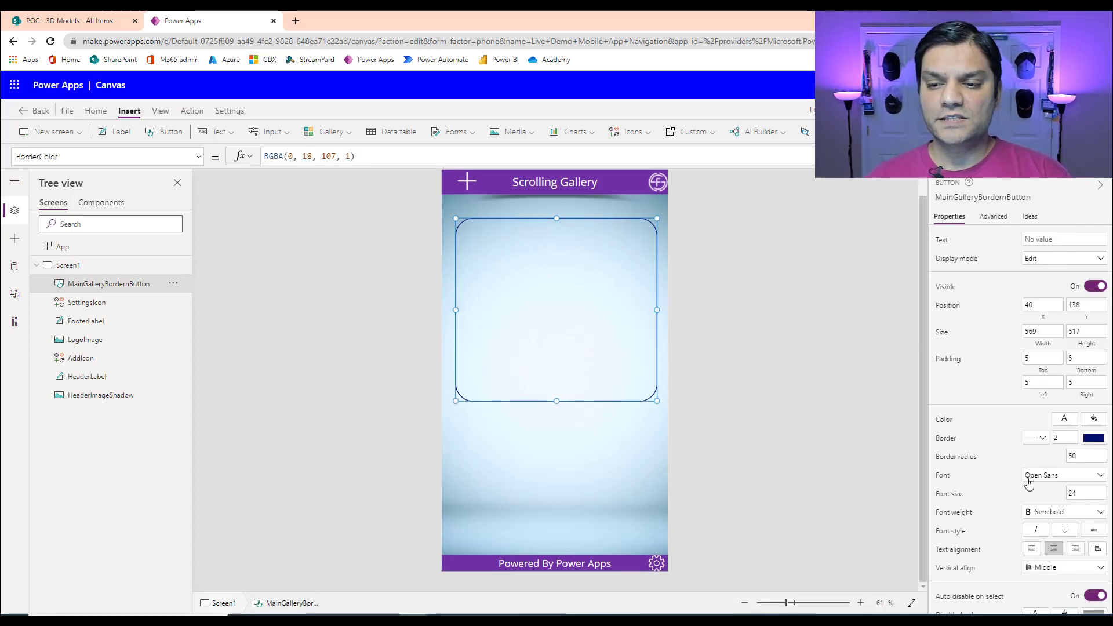
scroll(1029, 483, "down", 2)
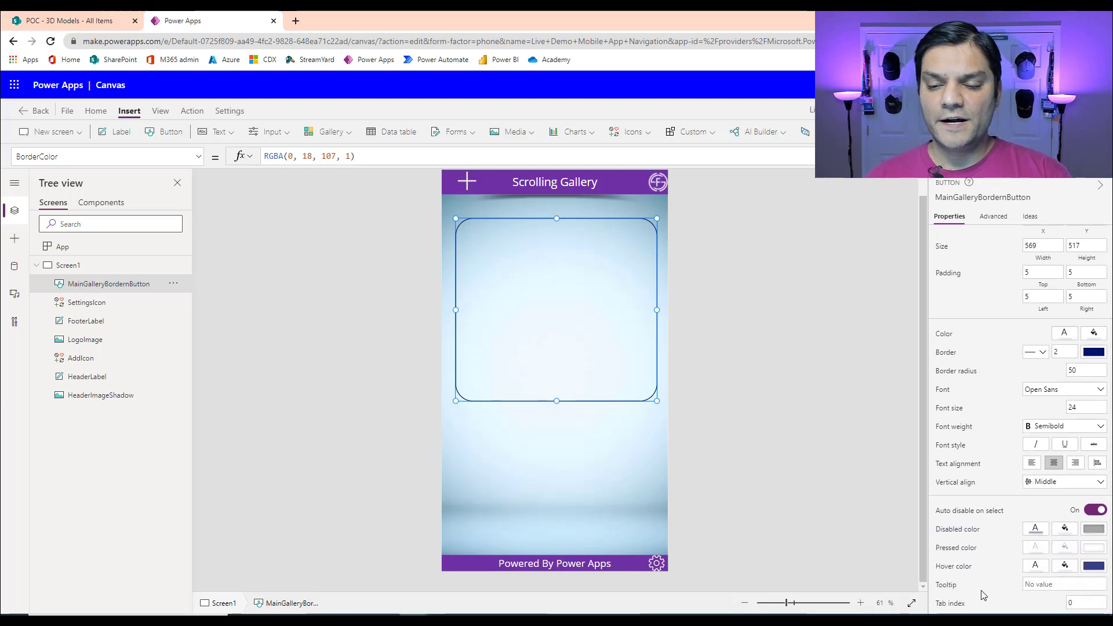
scroll(740, 497, "up", 1)
scroll(986, 479, "up", 2)
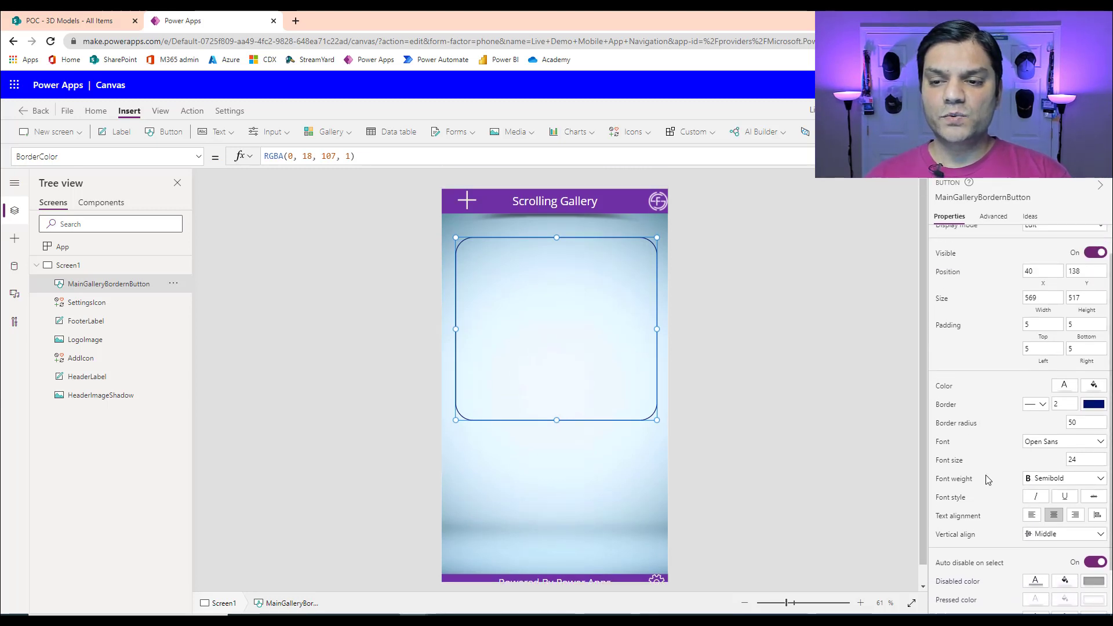
left_click(796, 494)
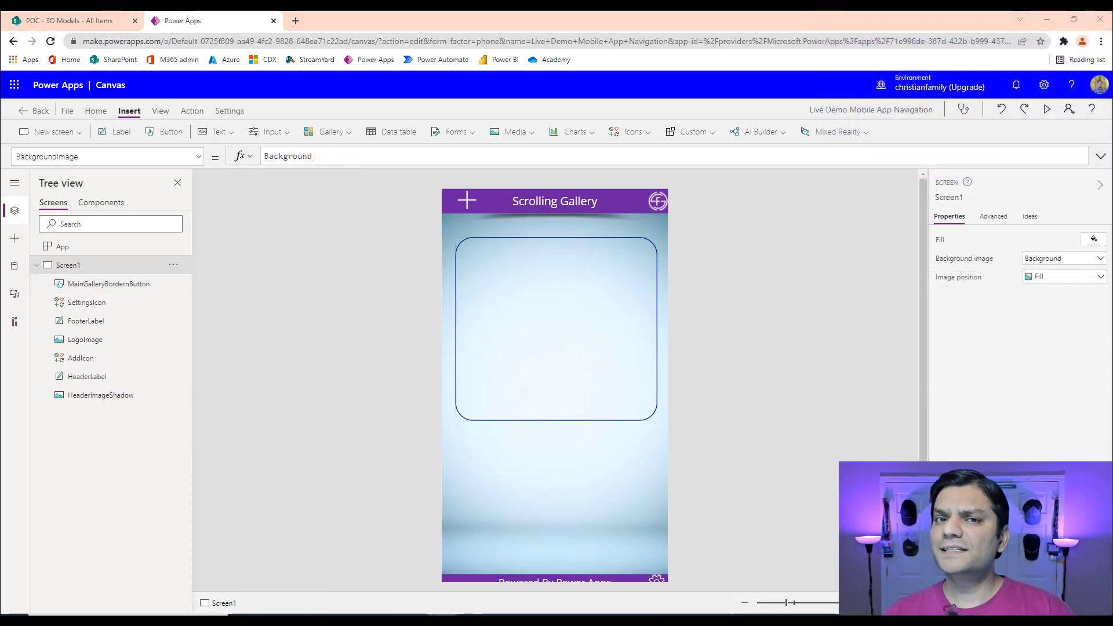
Step: Insert a horizontal gallery on Screen1 and rename it MainGallery
left_click(351, 142)
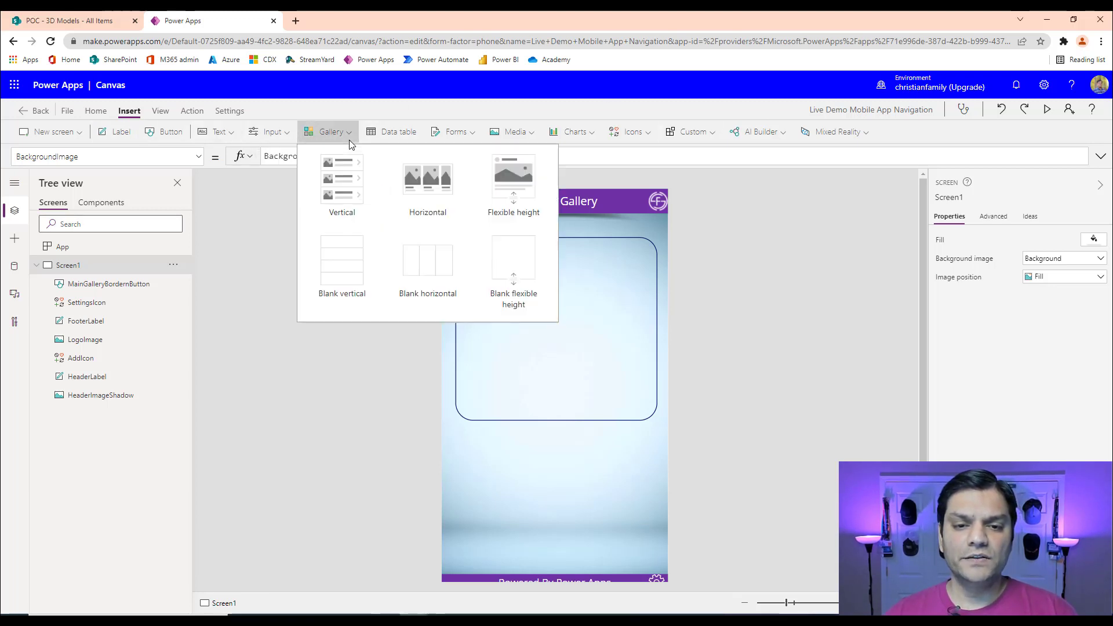
left_click(408, 195)
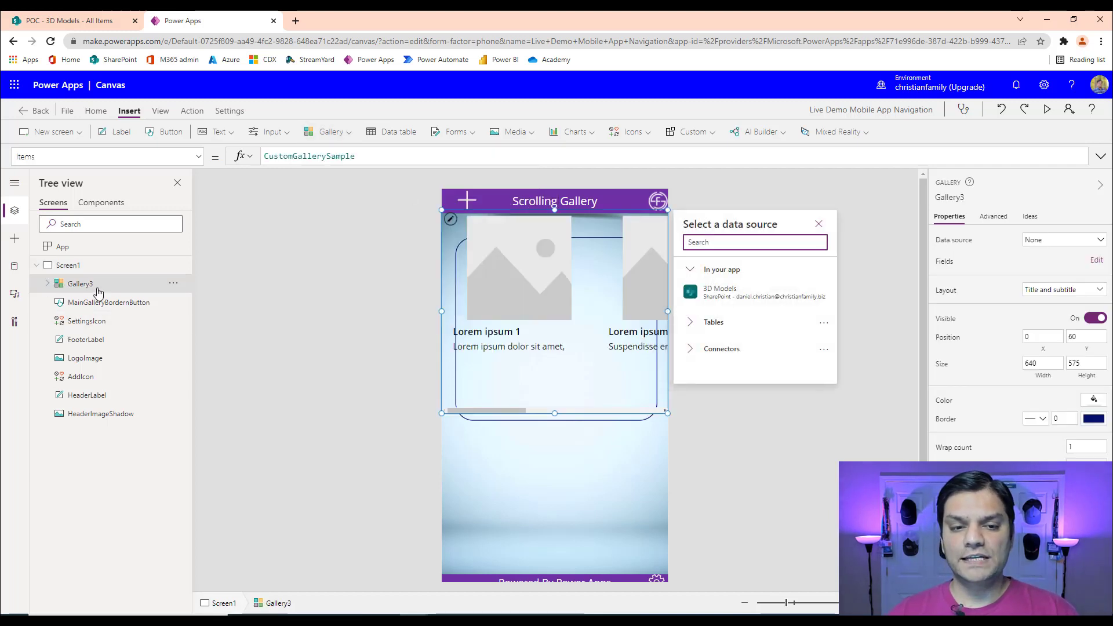
double_click(81, 283)
key("BackSpace")
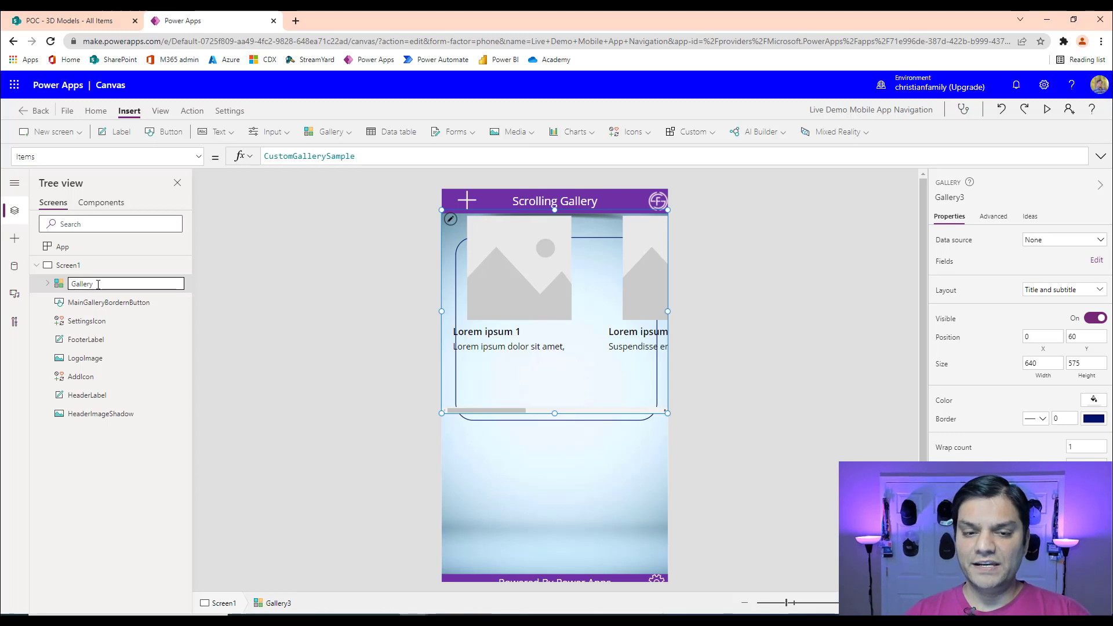
key("Home")
type("Main")
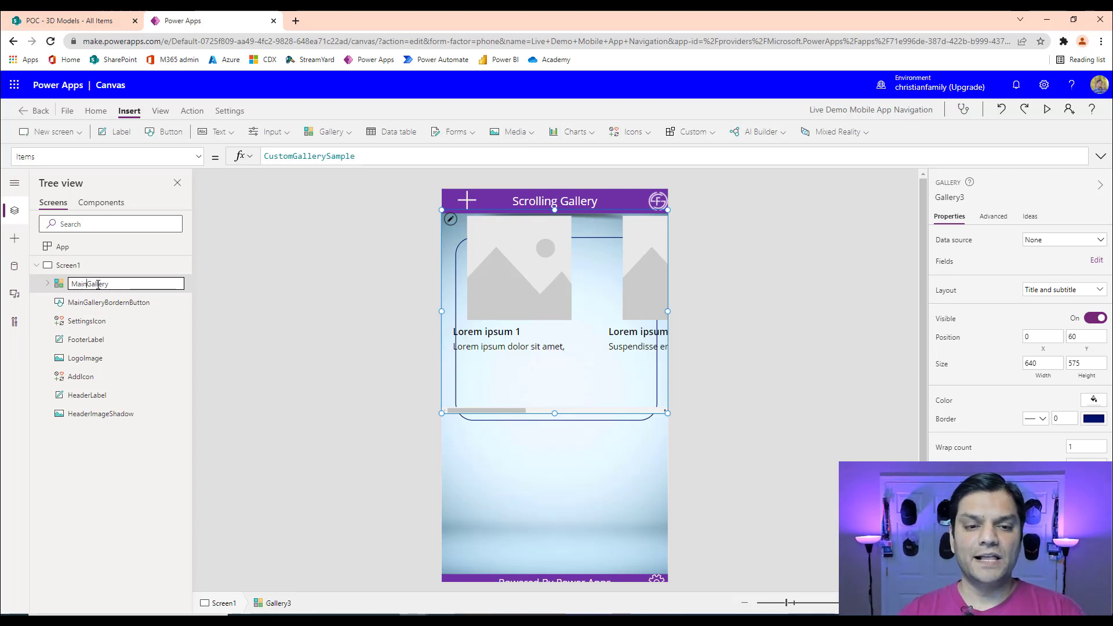
key("Tab")
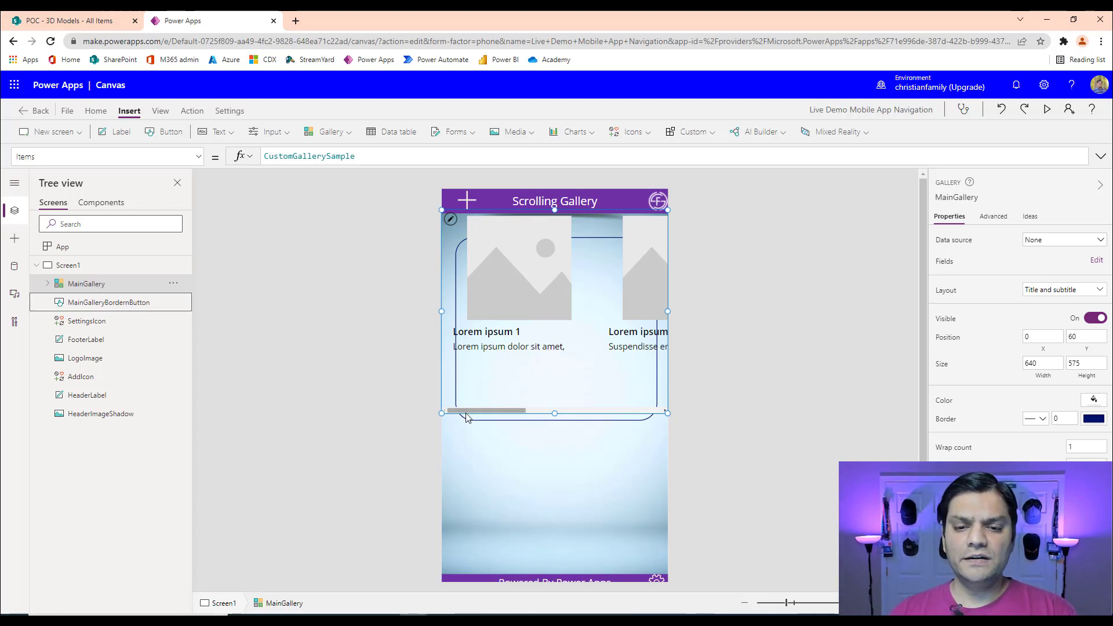
Step: Move MainGallery down to Y position 138, level with the border button's upper edge, and select the gallery's image
left_click_drag(554, 417, 558, 444)
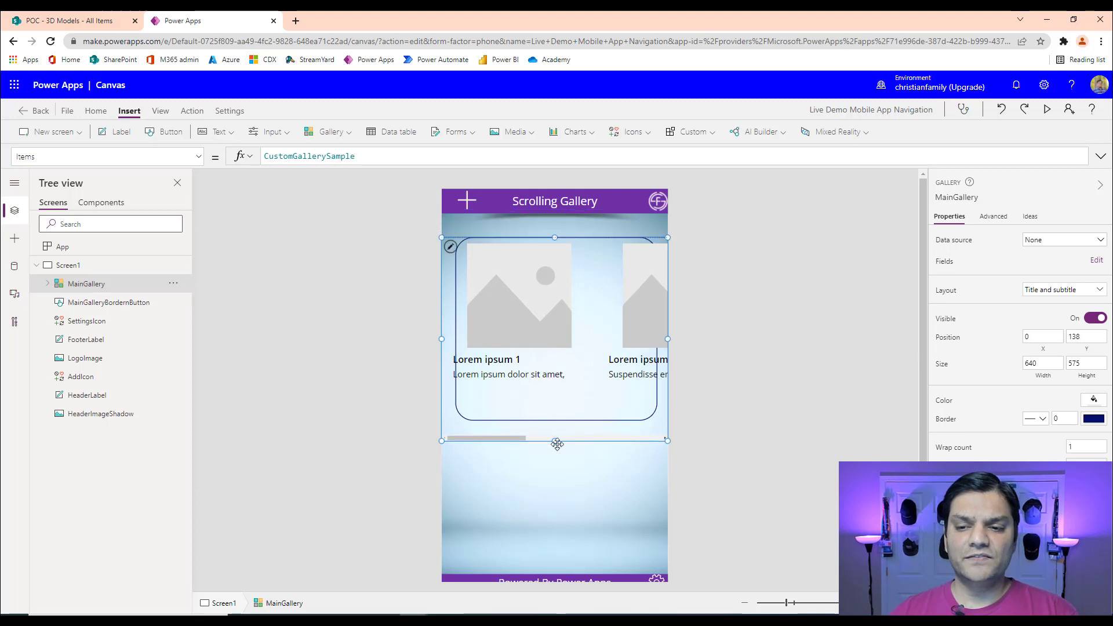
left_click(576, 305)
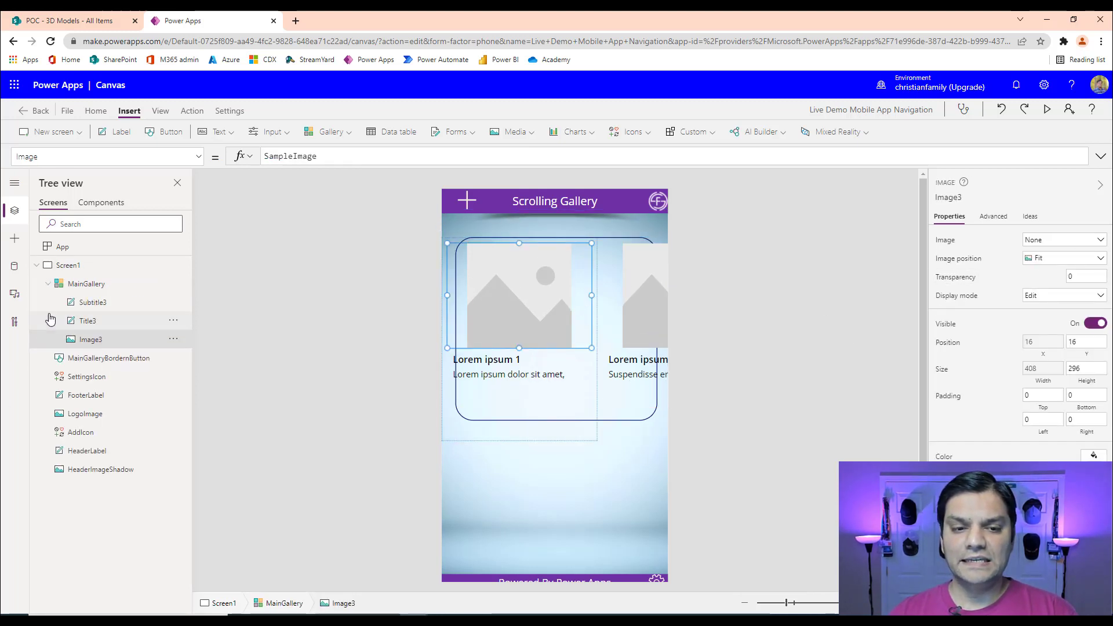
Step: Connect MainGallery to the 3D Models list and set its image to Last(ThisItem.Attachments).AbsoluteUri
left_click(779, 331)
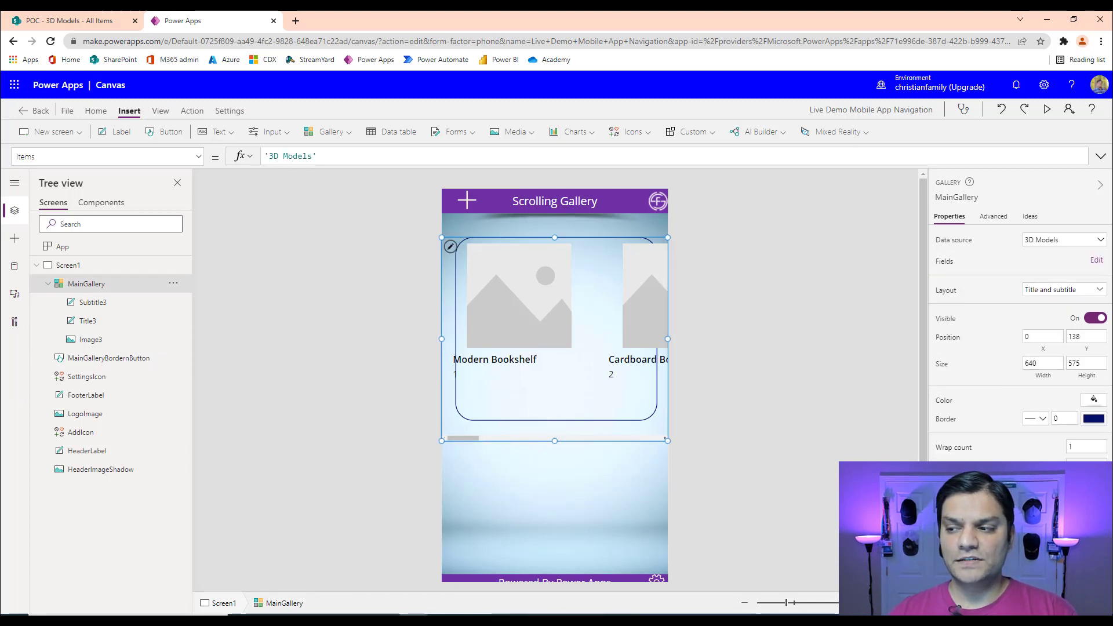
left_click(530, 294)
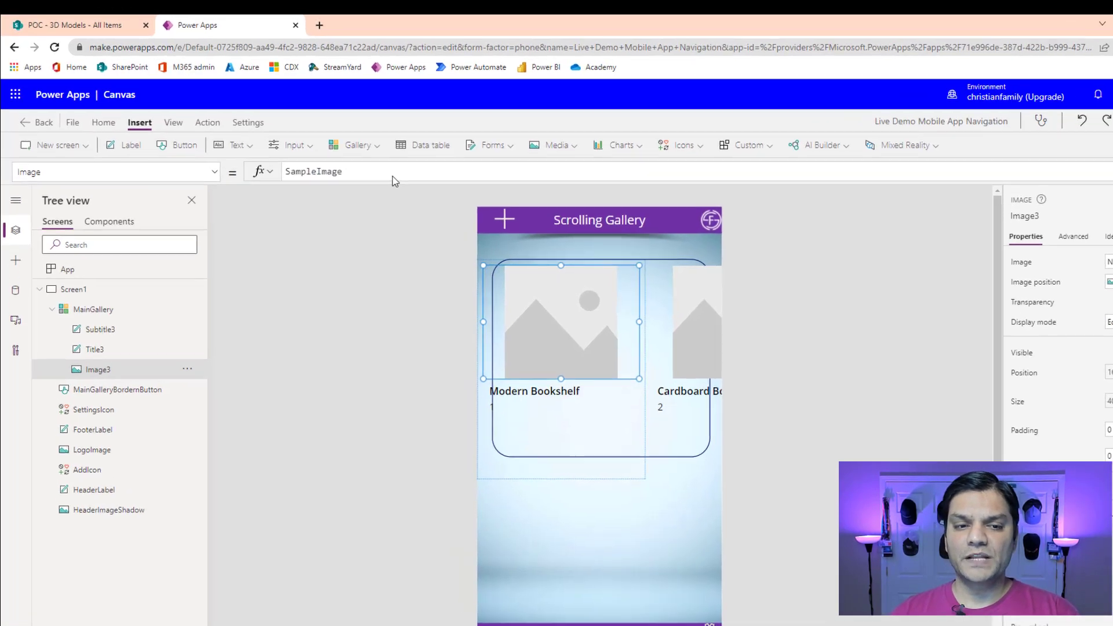
left_click_drag(348, 157, 248, 160)
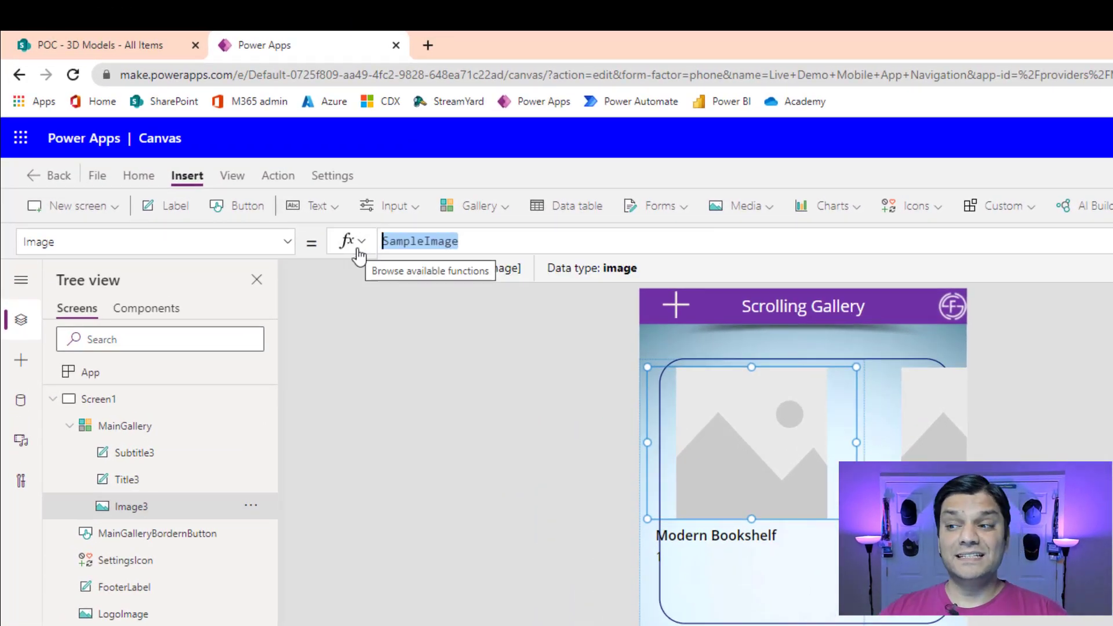
key("BackSpace")
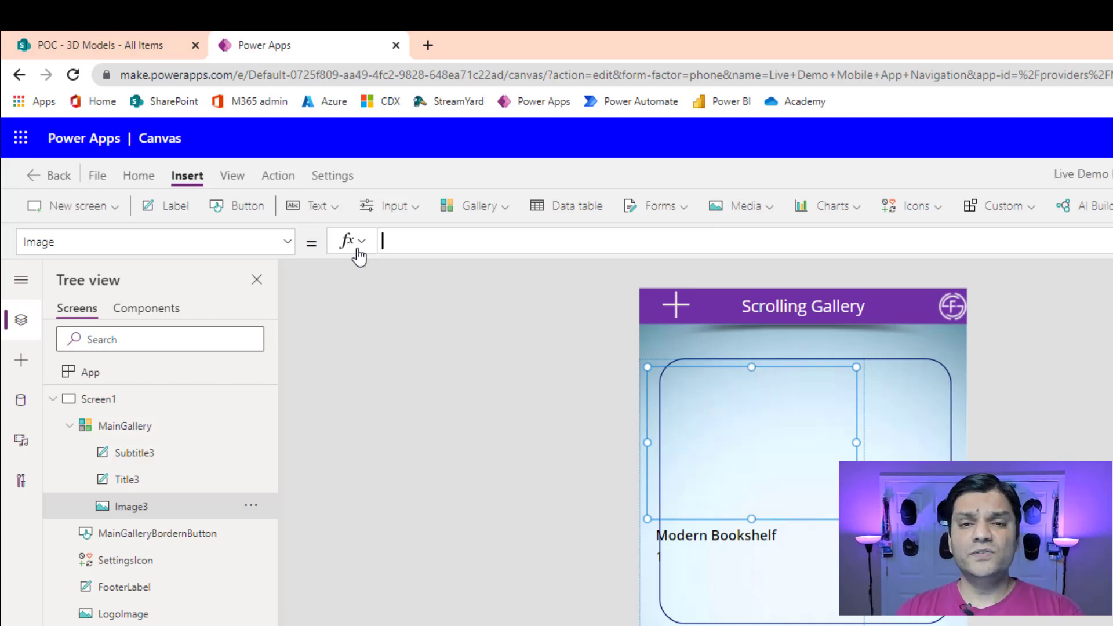
type("last(")
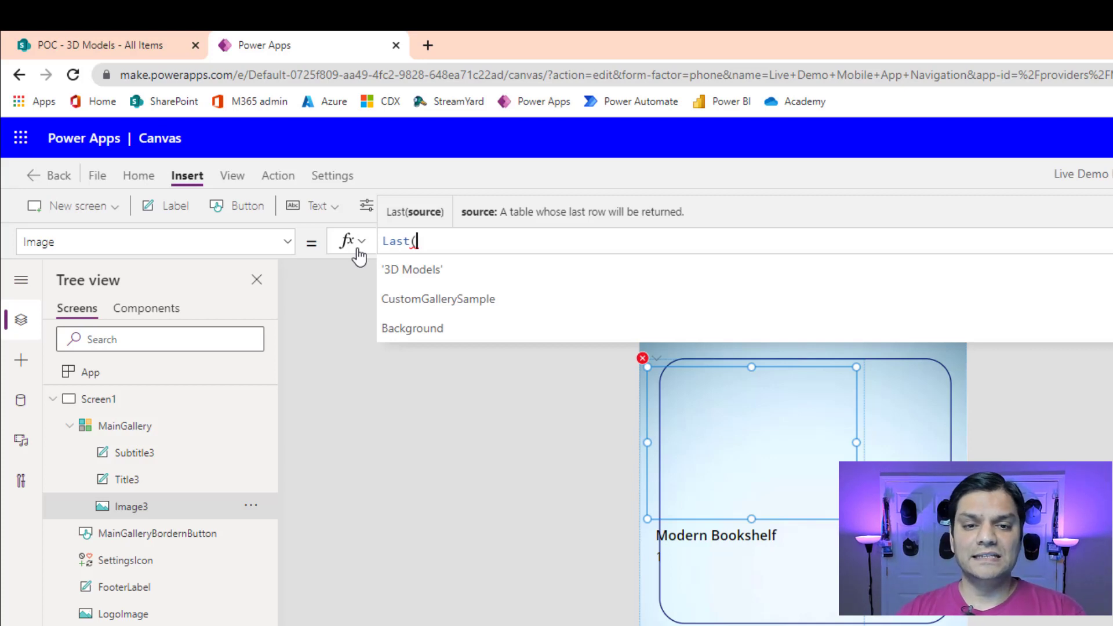
type("this")
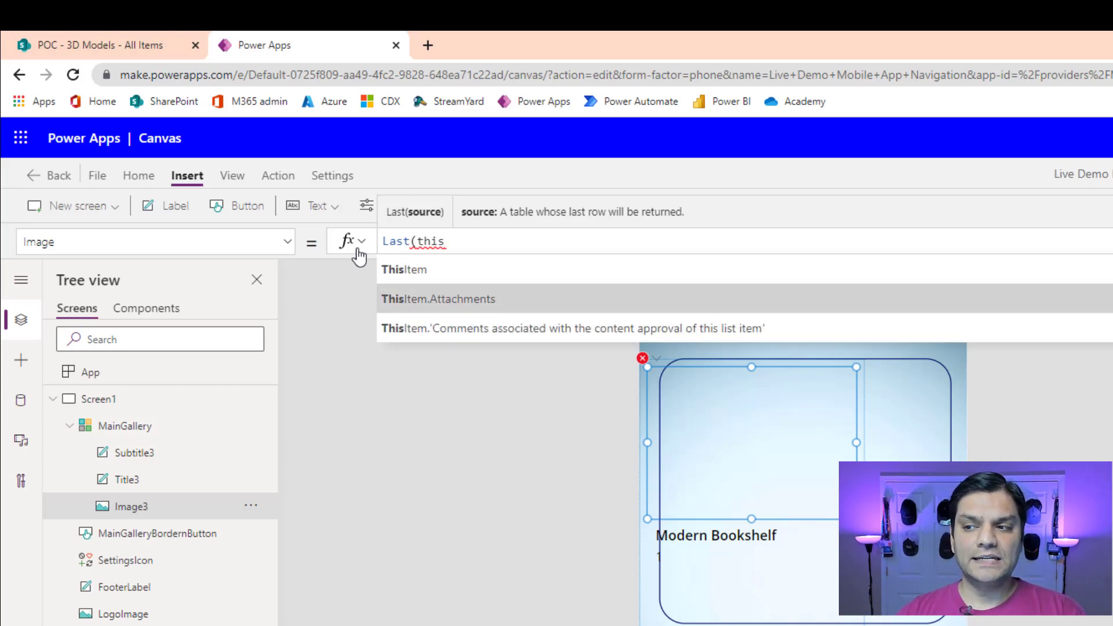
key("Tab")
type(").")
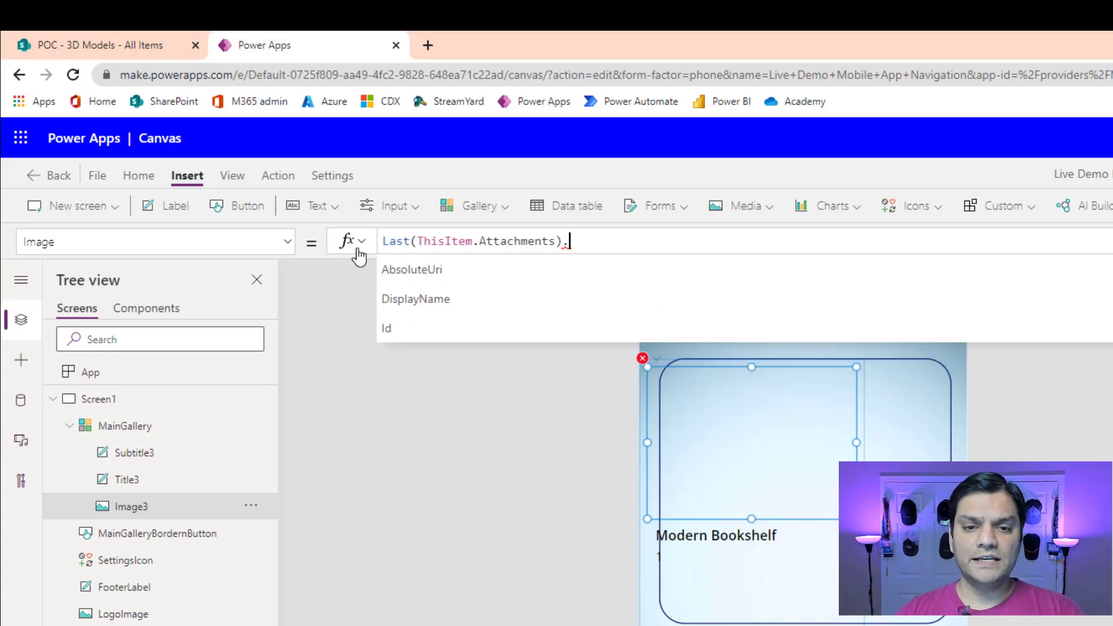
key("Tab")
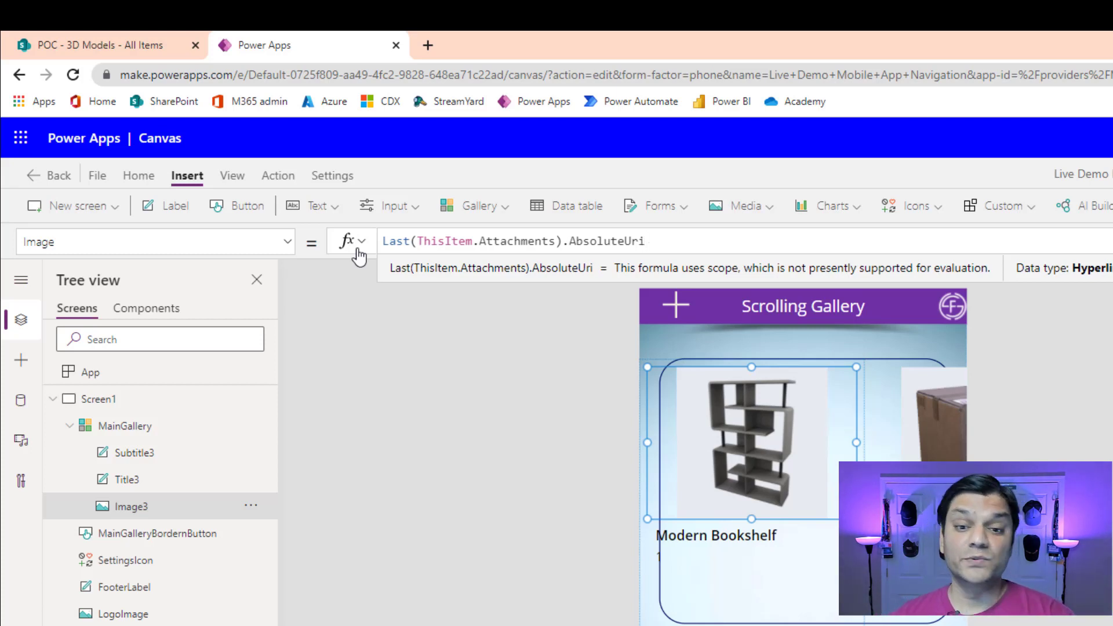
Step: Resize MainGallery to fit inside the rounded border, about 513 wide and 476 high at X 72, Y 149
left_click(831, 624)
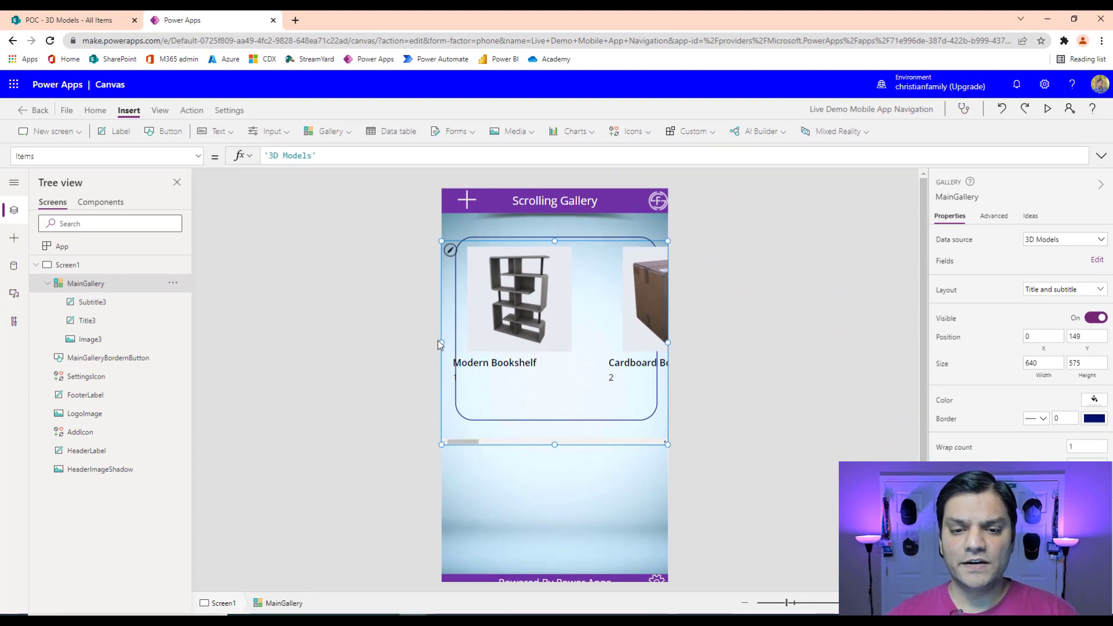
left_click_drag(442, 341, 470, 347)
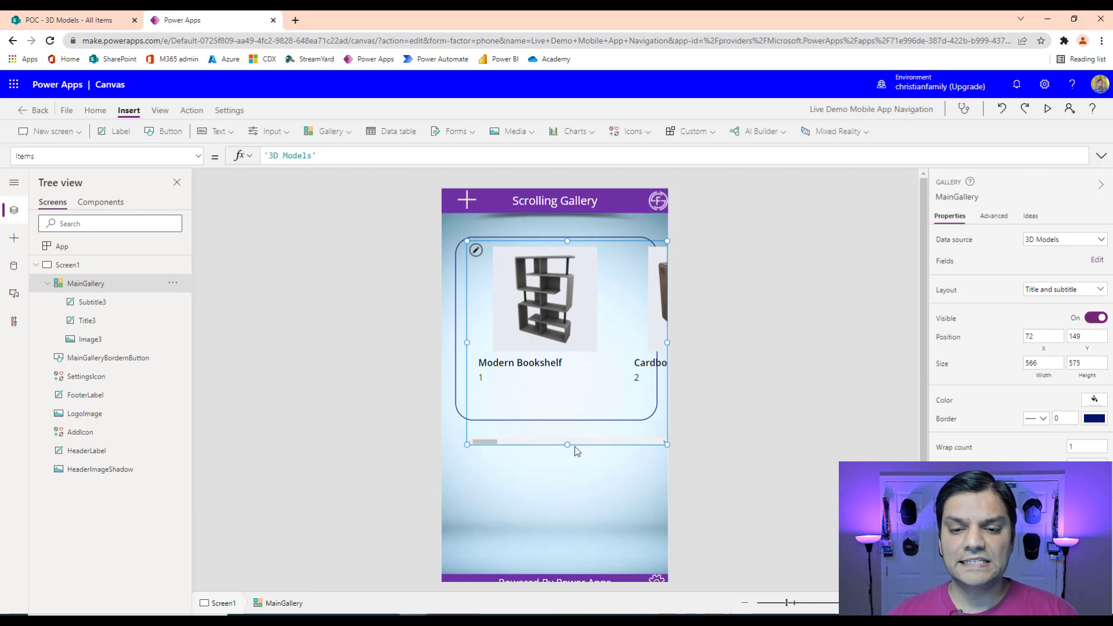
left_click_drag(568, 445, 567, 410)
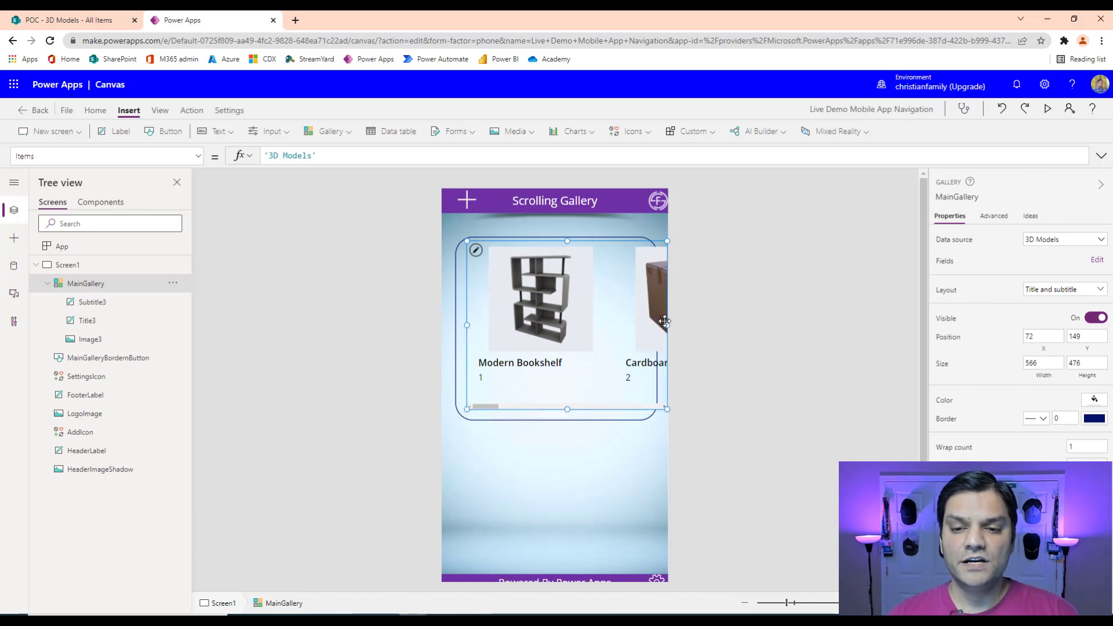
left_click_drag(669, 327, 653, 328)
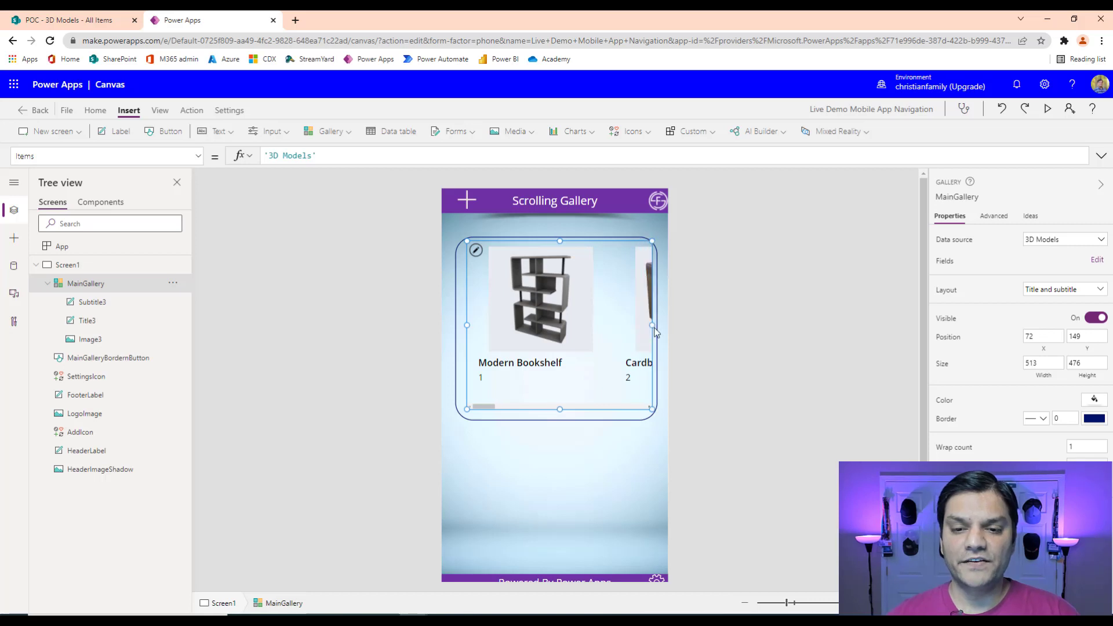
Step: Widen MainGallery's item template to the gallery's full width so that only one model fits in view
left_click(575, 335)
left_click(601, 378)
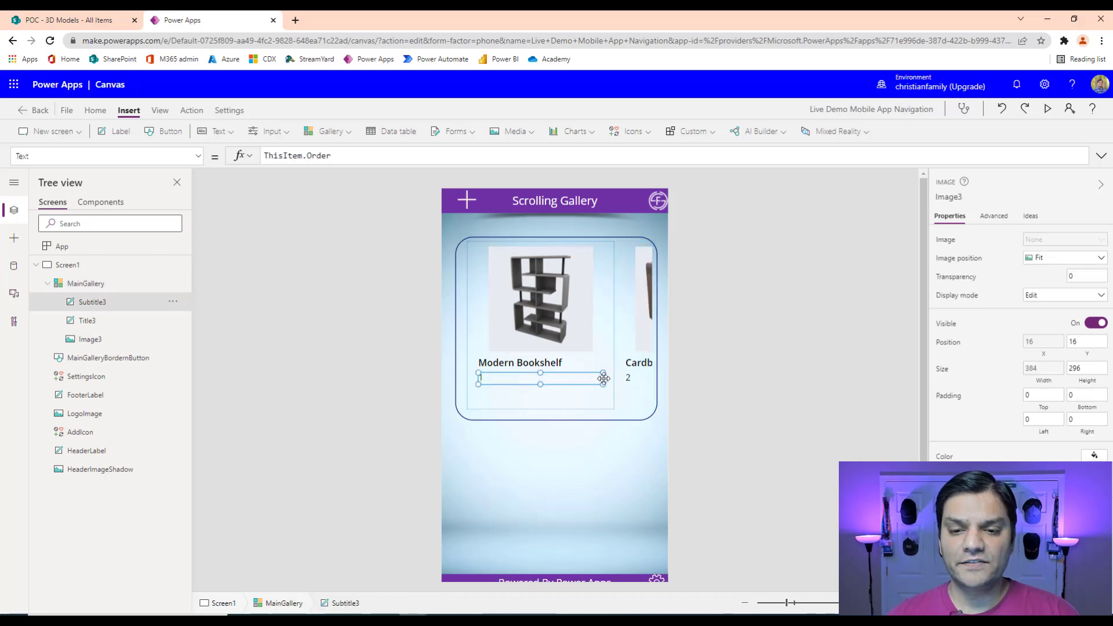
left_click(616, 310)
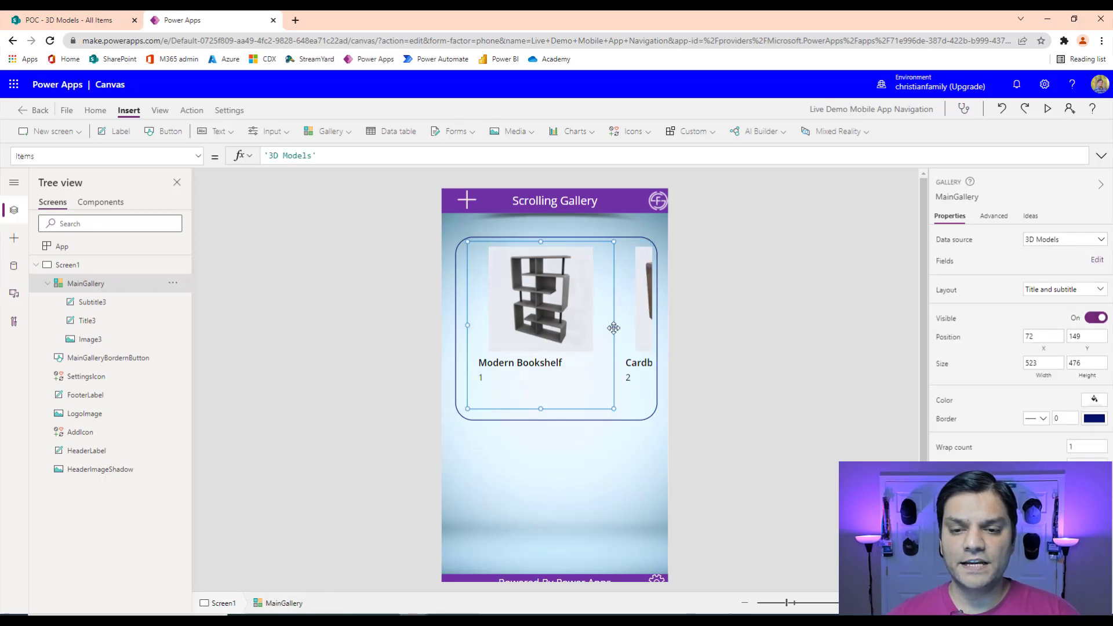
left_click_drag(614, 328, 639, 333)
Step: Try the Fill and Stretch image positions on the gallery image, and return it to Fit
left_click(519, 339)
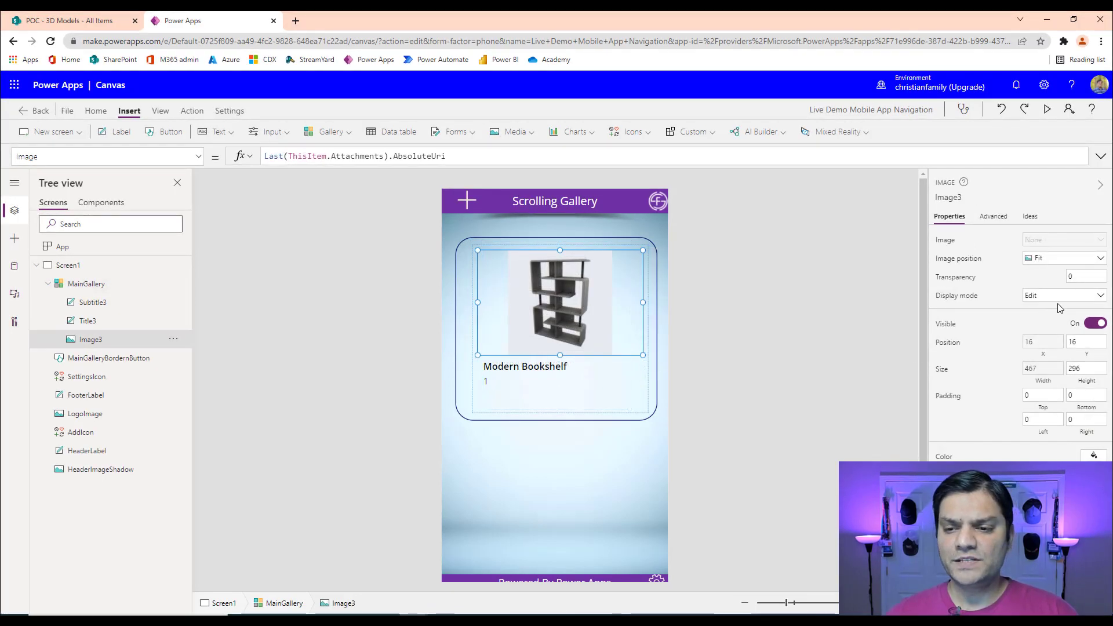
left_click(1094, 259)
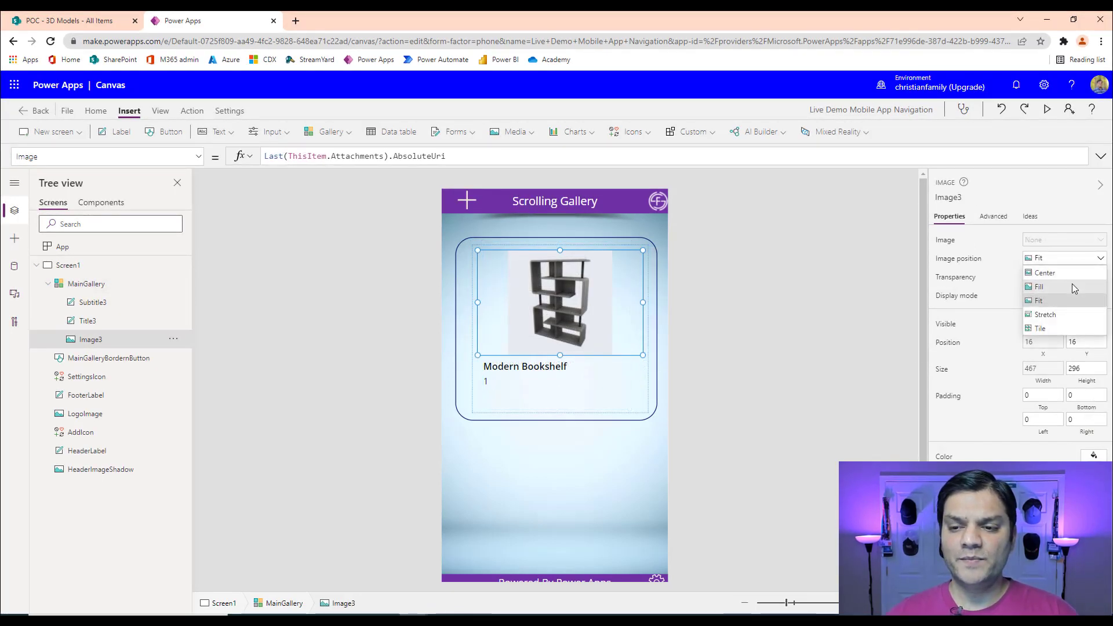
left_click(1073, 286)
left_click(1069, 261)
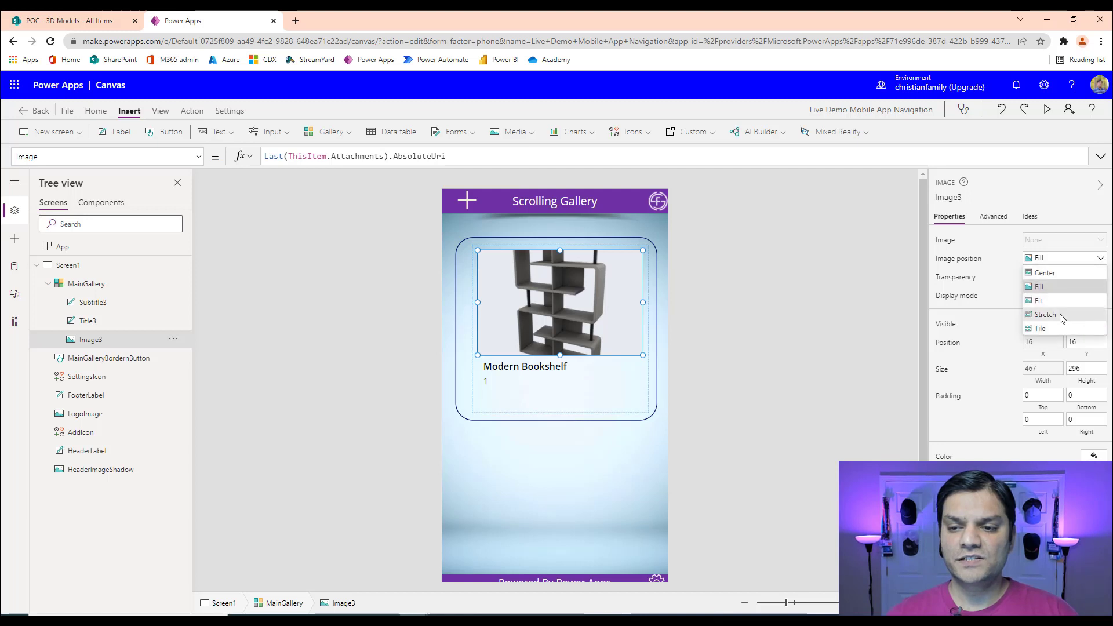
left_click(1062, 318)
left_click(1053, 261)
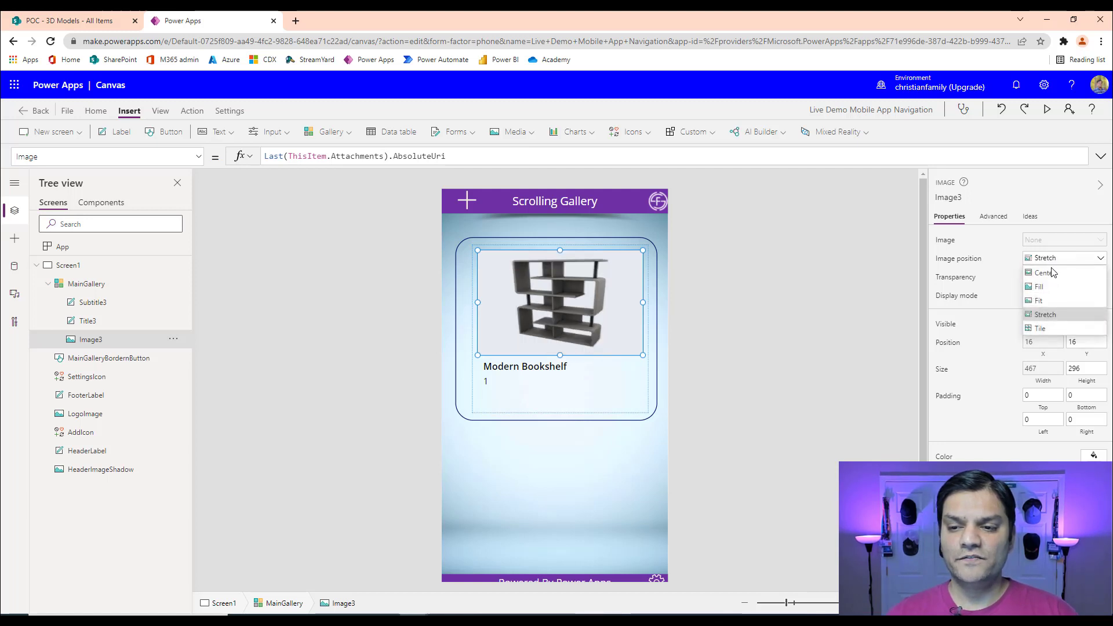
left_click(1043, 302)
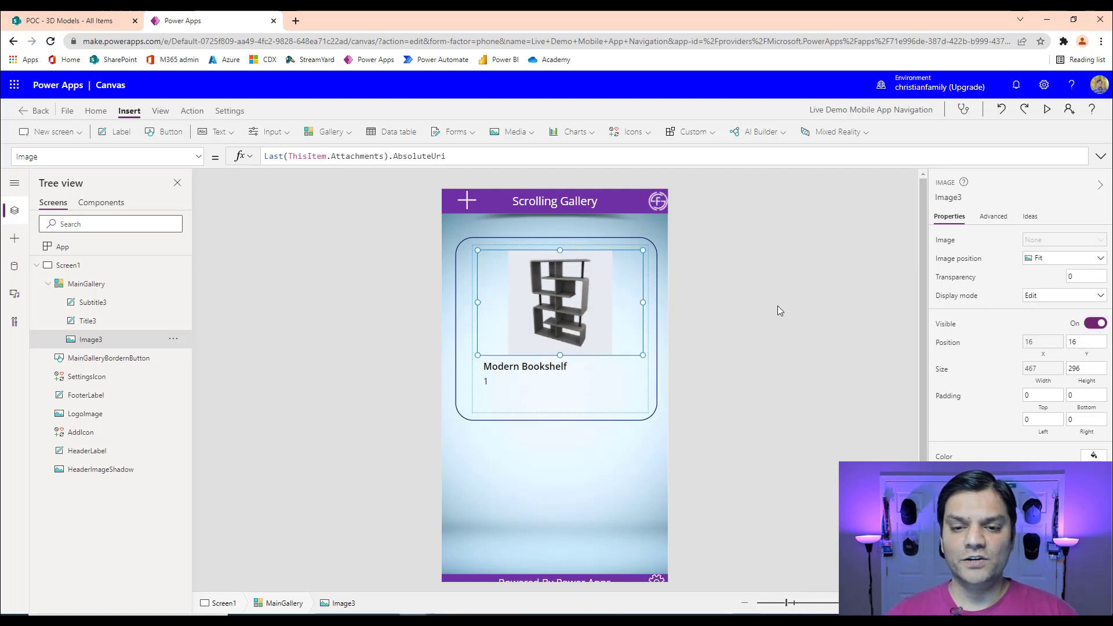
Step: Set the gallery title's display mode to View and center its text
left_click(529, 367)
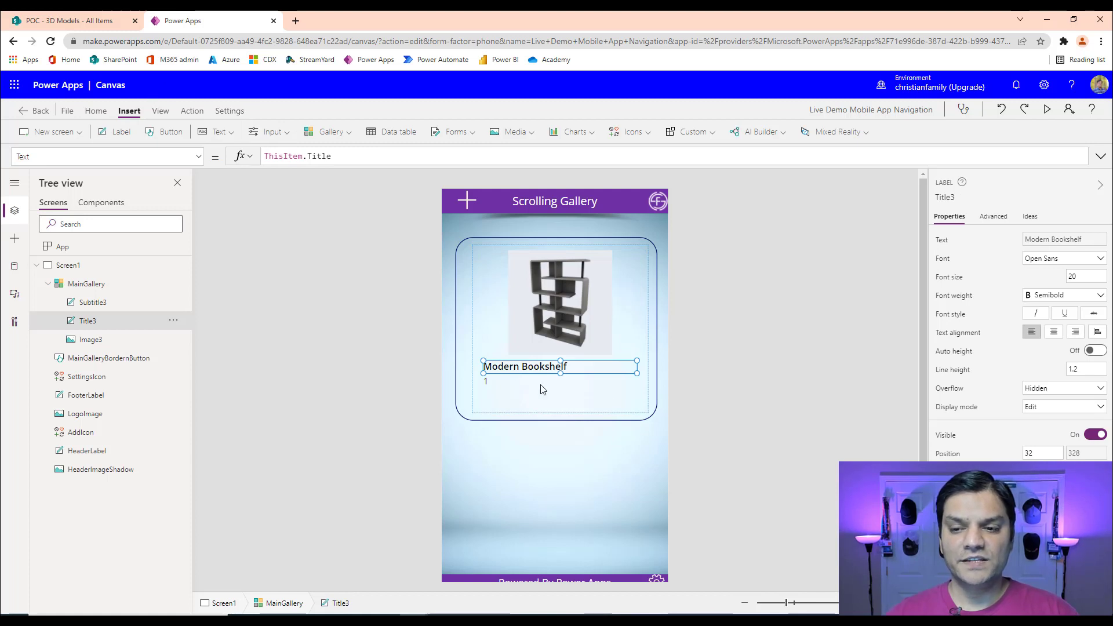
left_click(1033, 409)
left_click(1046, 449)
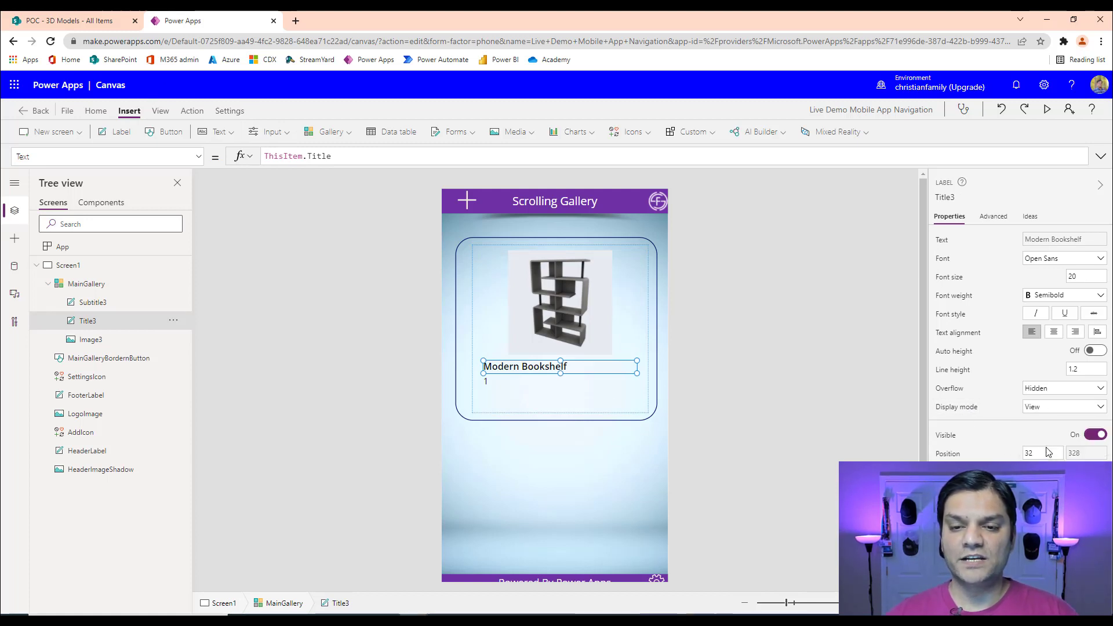
left_click(96, 111)
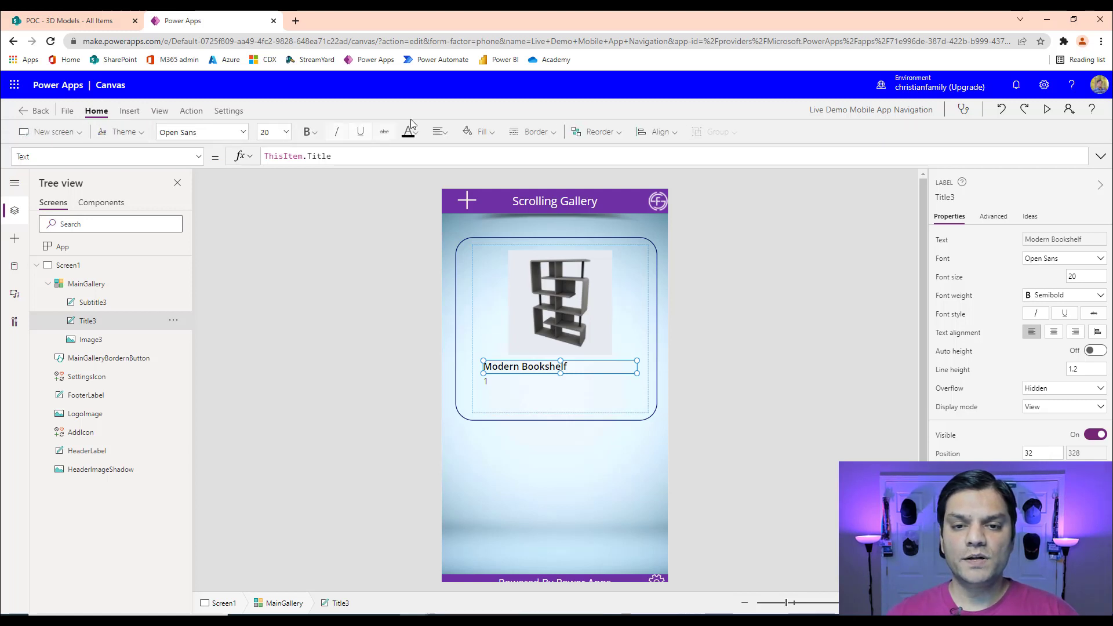
left_click(440, 132)
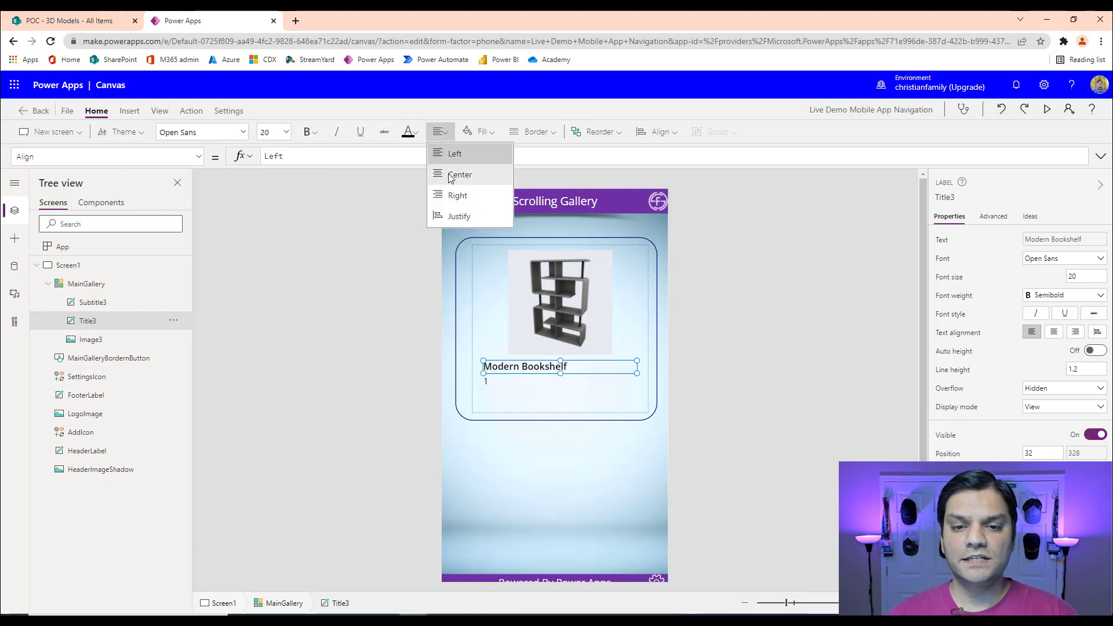
left_click(452, 175)
left_click(494, 381)
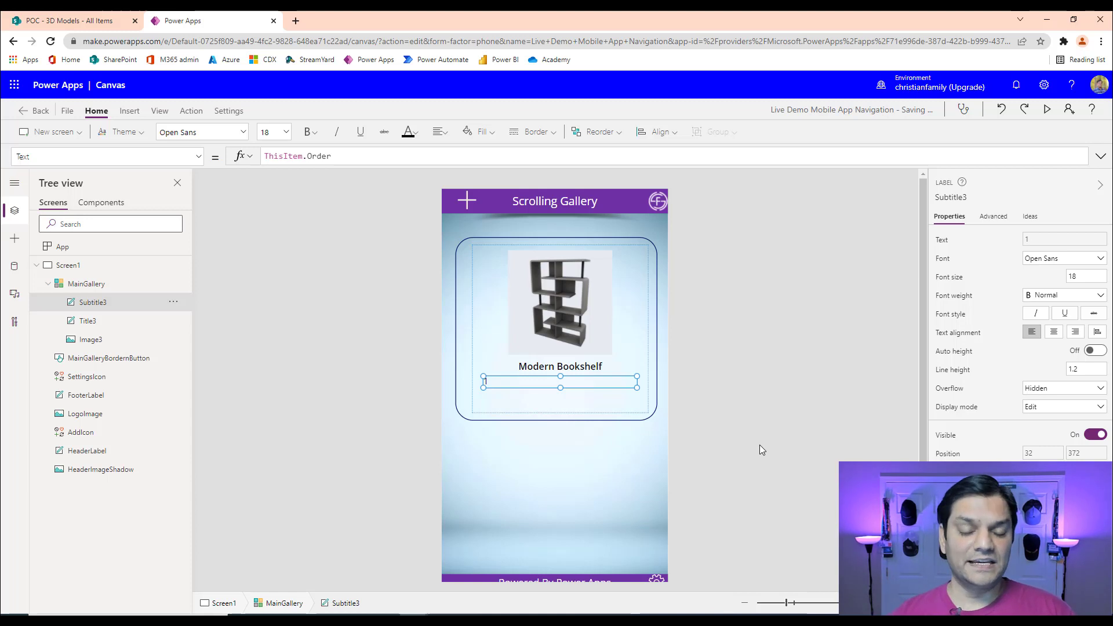
Step: Duplicate MainGallery and rename the copy ScrollGallery
left_click(79, 284)
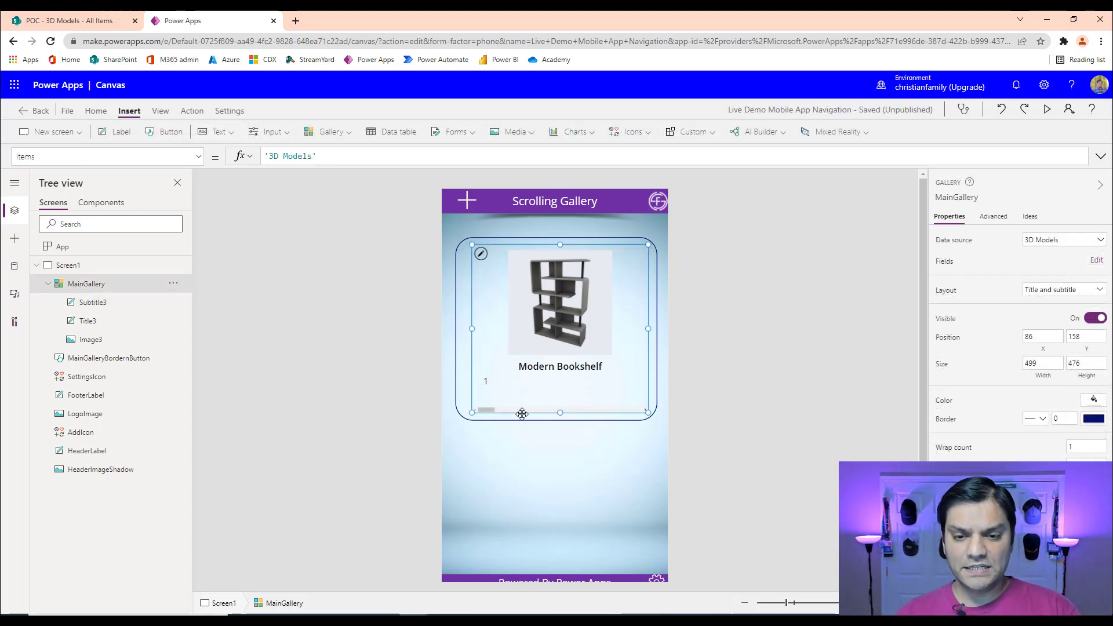
key("ctrl+c")
key("ctrl+v")
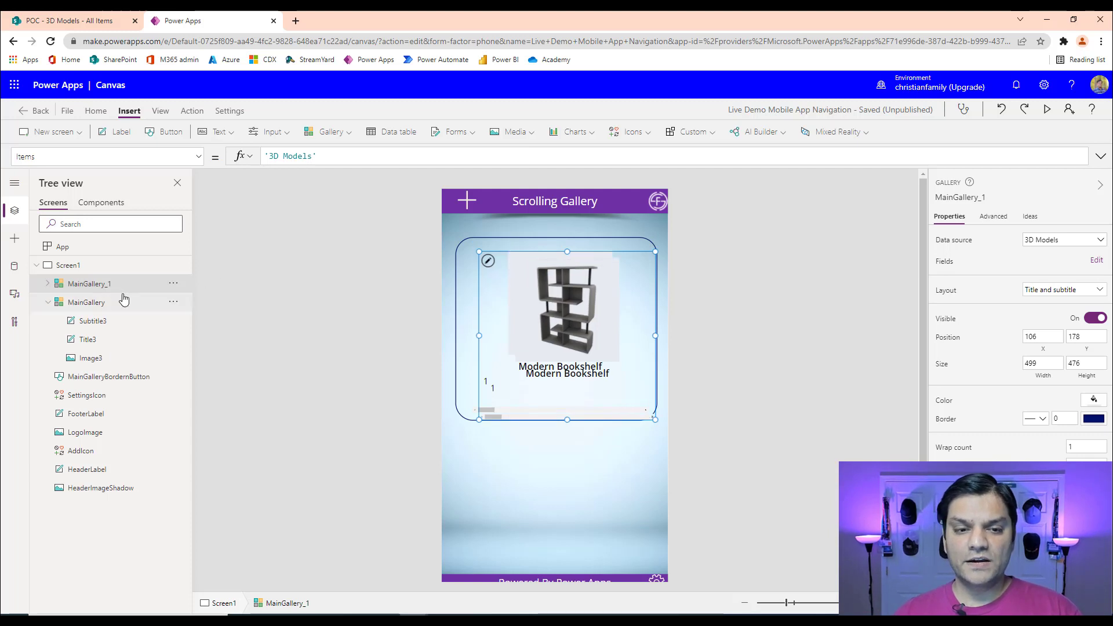
double_click(124, 284)
key("End")
key("BackSpace")
key("BackSpace")
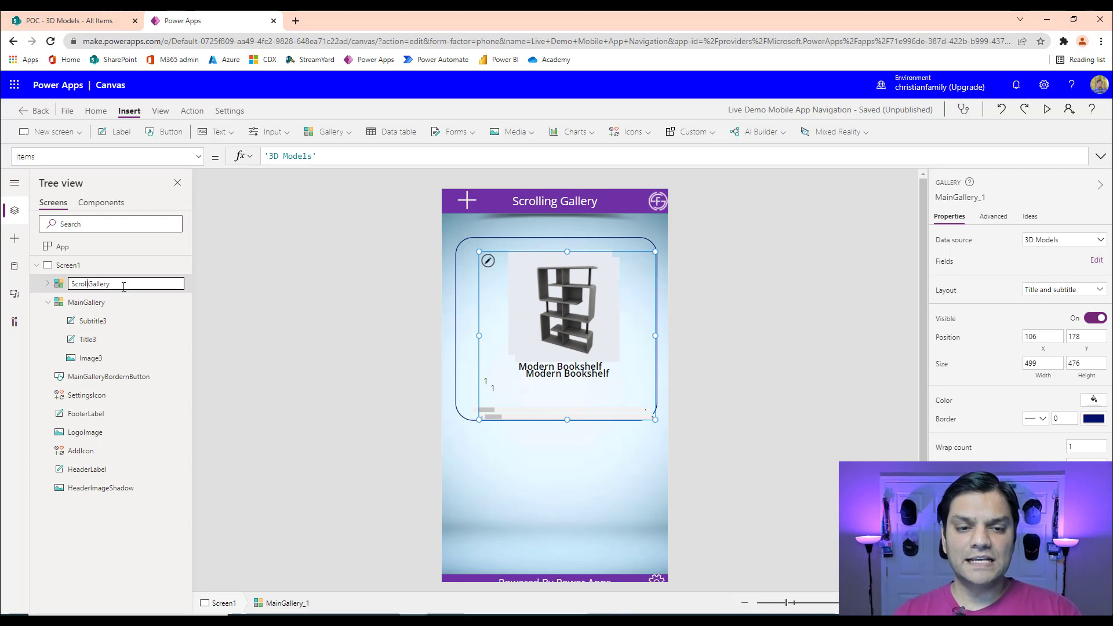
key("Return")
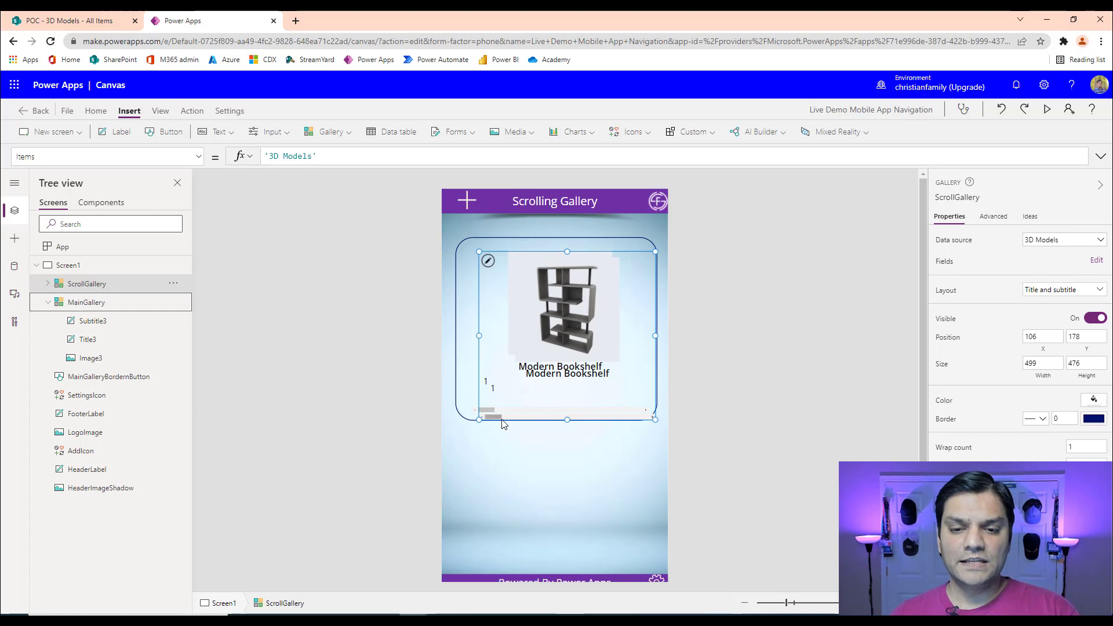
Step: Move ScrollGallery down to about X 70, Y 427 and delete its image
left_click_drag(498, 421, 482, 509)
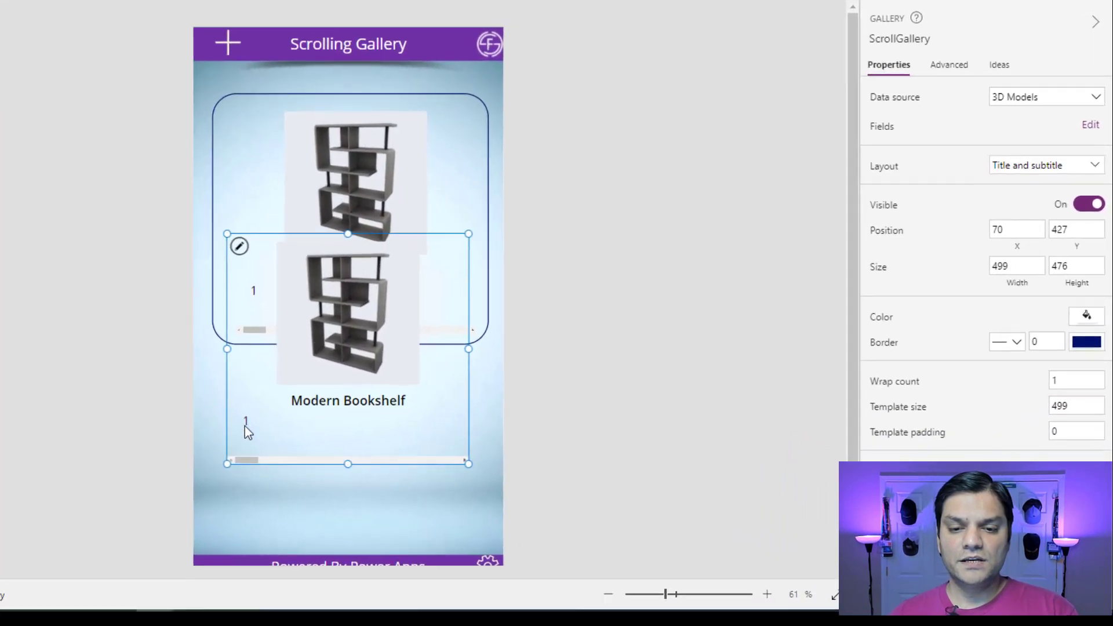
left_click(246, 425)
left_click(326, 318)
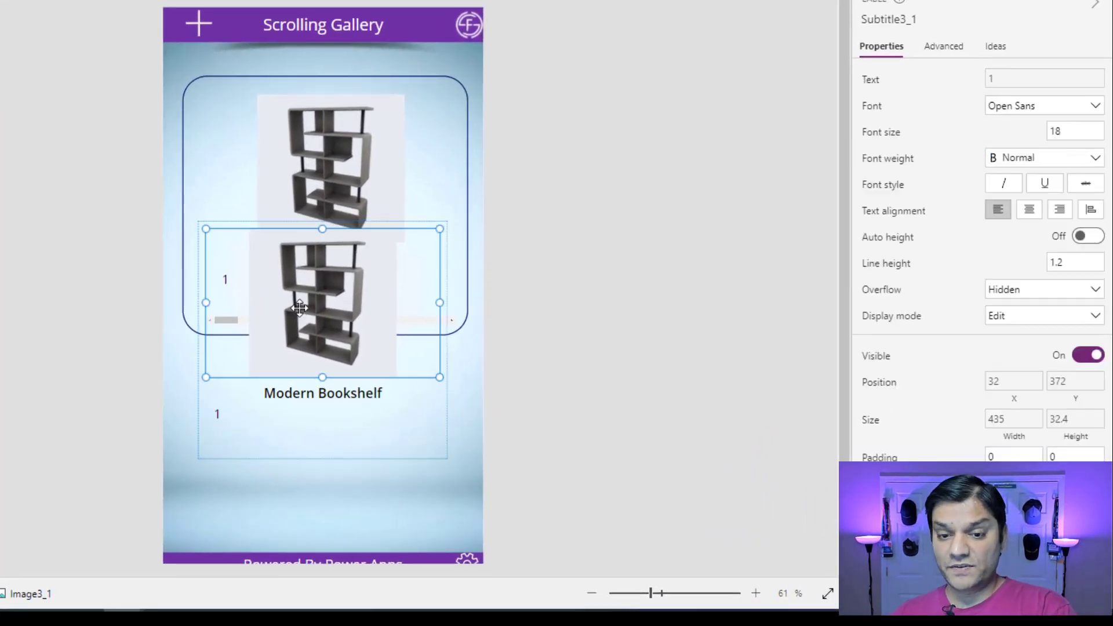
key("Delete")
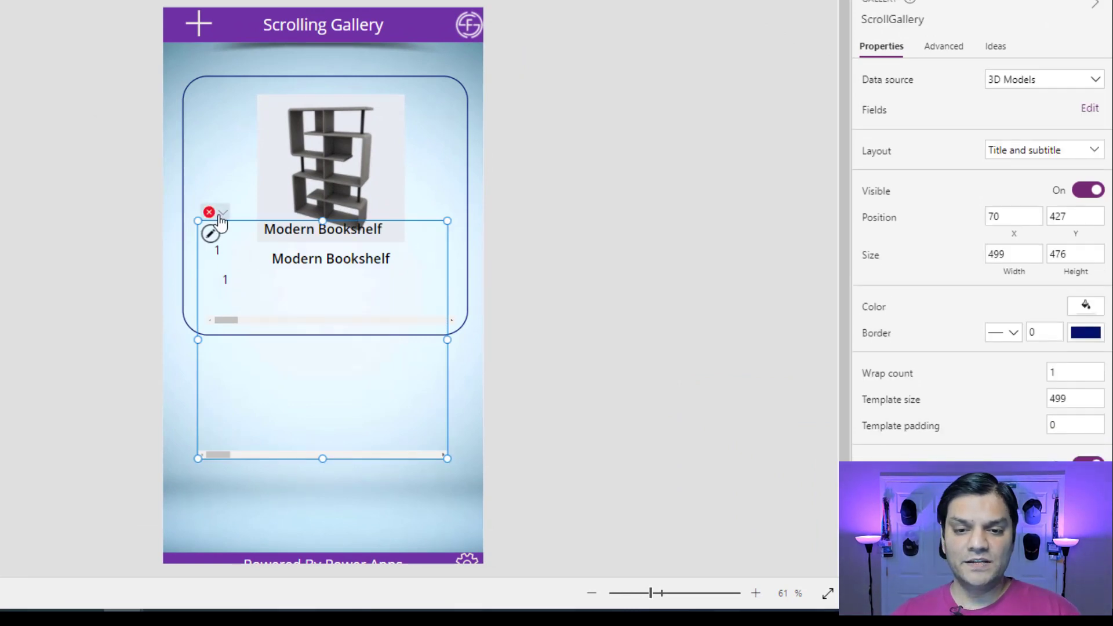
Step: Move ScrollGallery's title label down to Y 40 within the item template
left_click(213, 215)
left_click(228, 243)
left_click_drag(239, 231, 239, 250)
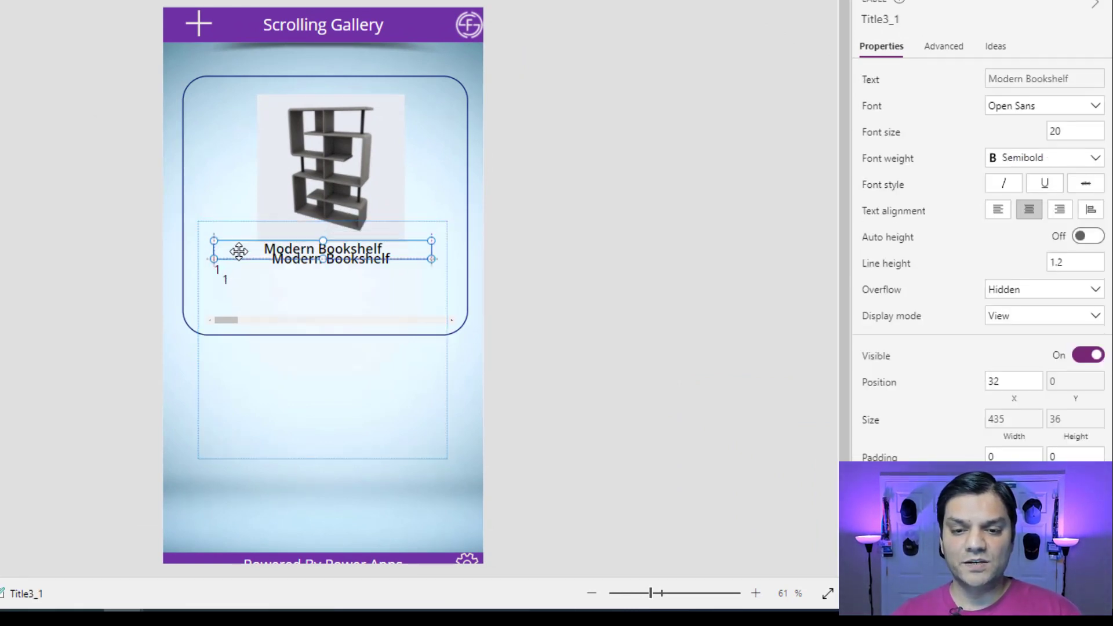
Step: Shrink ScrollGallery to a short strip below the rounded border, with its upper edge at about Y 643, and select its title
left_click(296, 446)
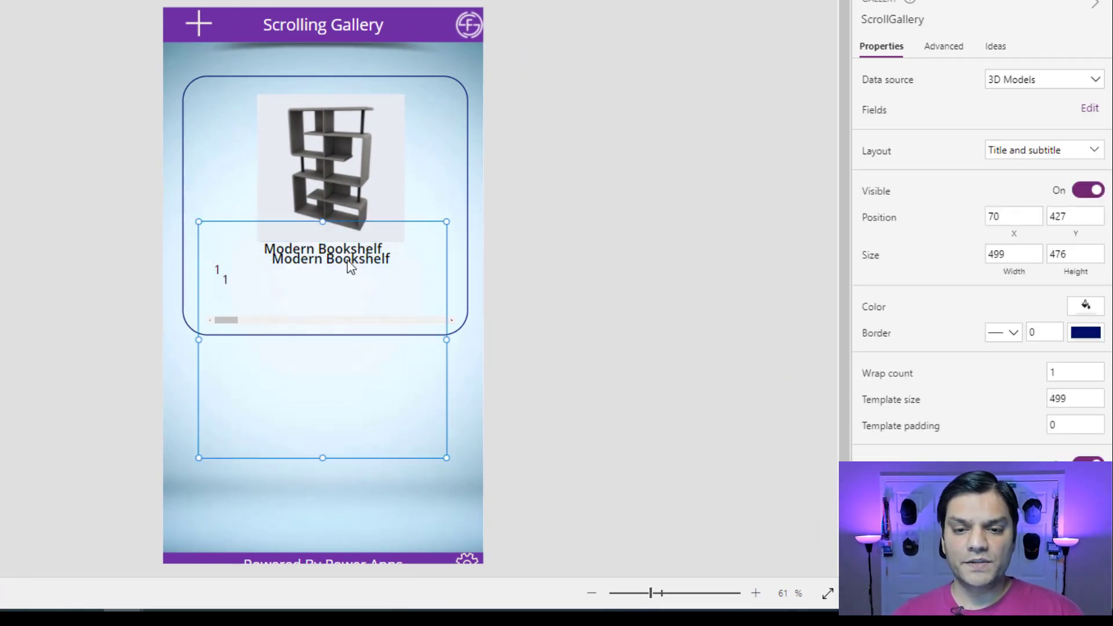
left_click_drag(323, 221, 272, 355)
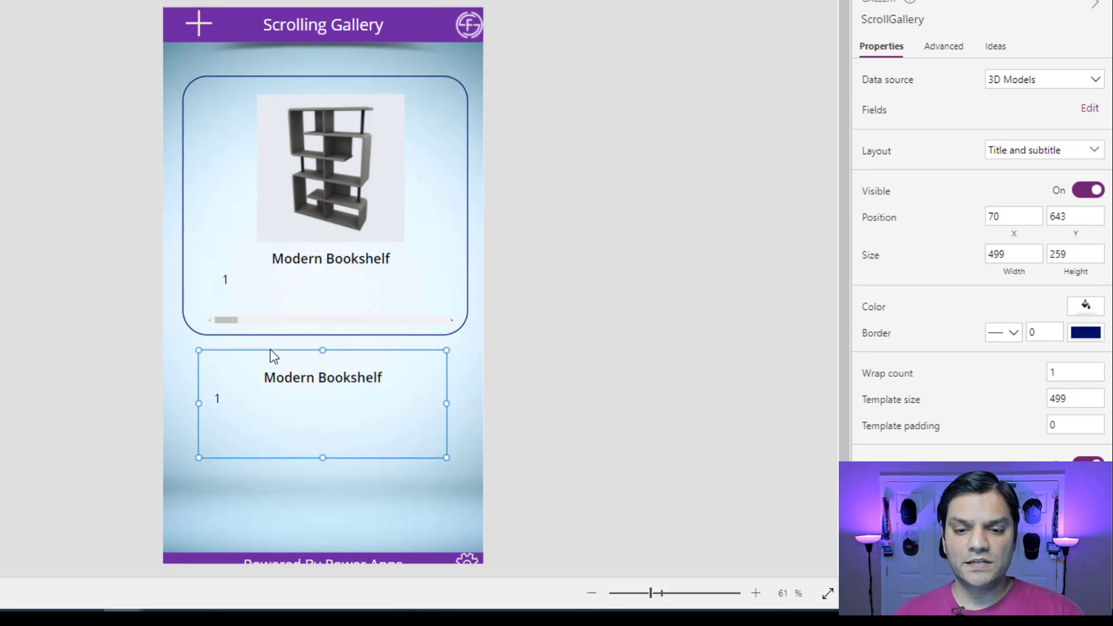
left_click_drag(322, 458, 322, 408)
left_click(284, 378)
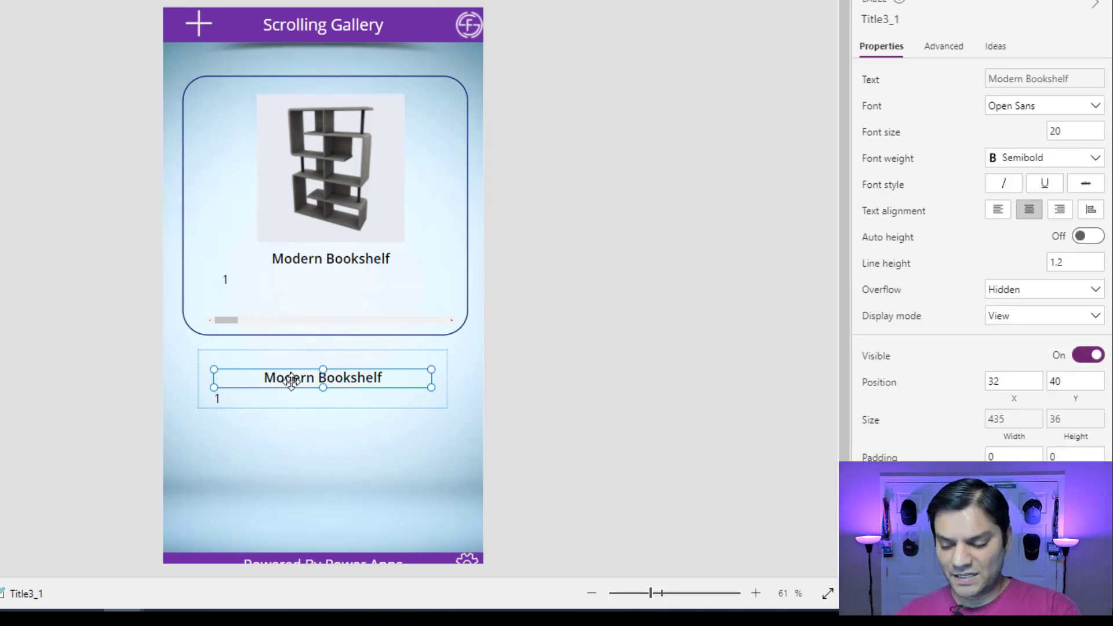
Step: Delete ScrollGallery's title label and replace the remaining number label's broken X formula with 0
key("Delete")
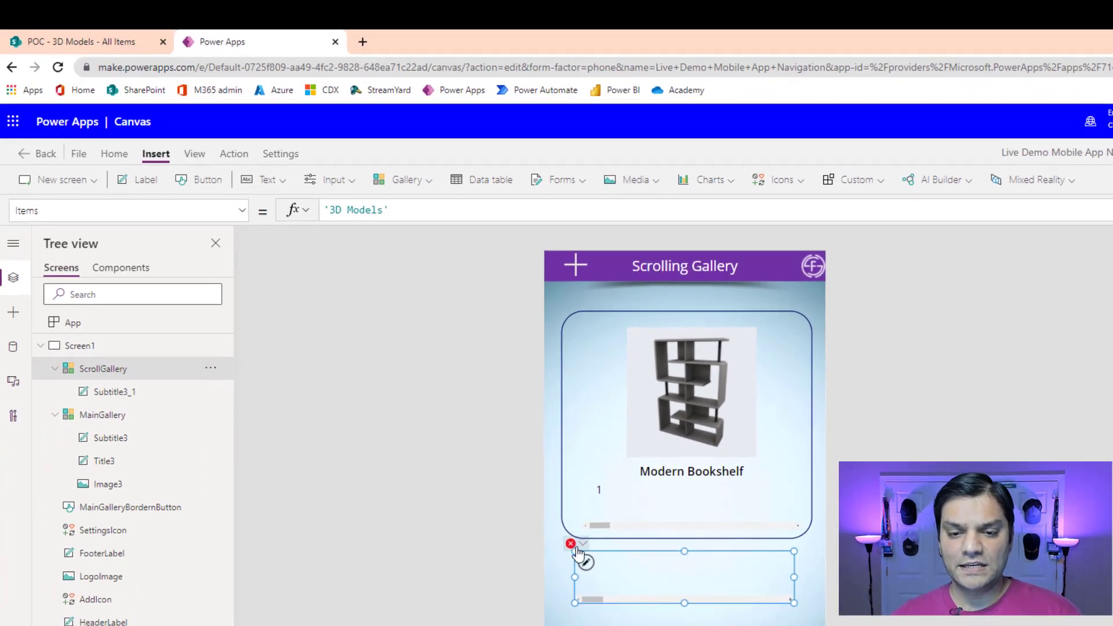
left_click(352, 438)
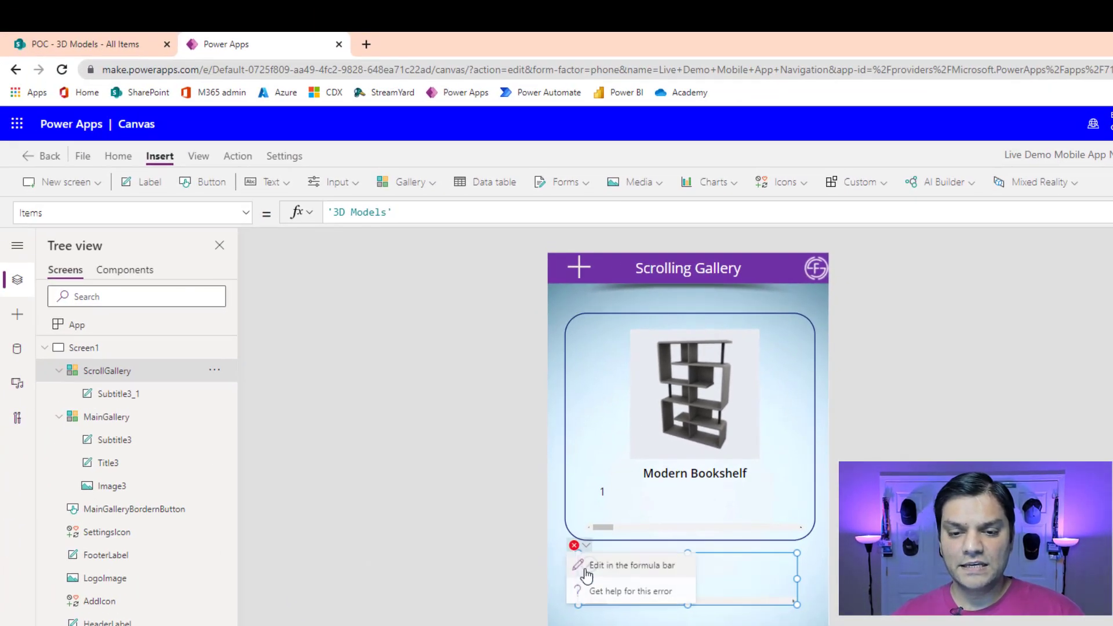
left_click(340, 436)
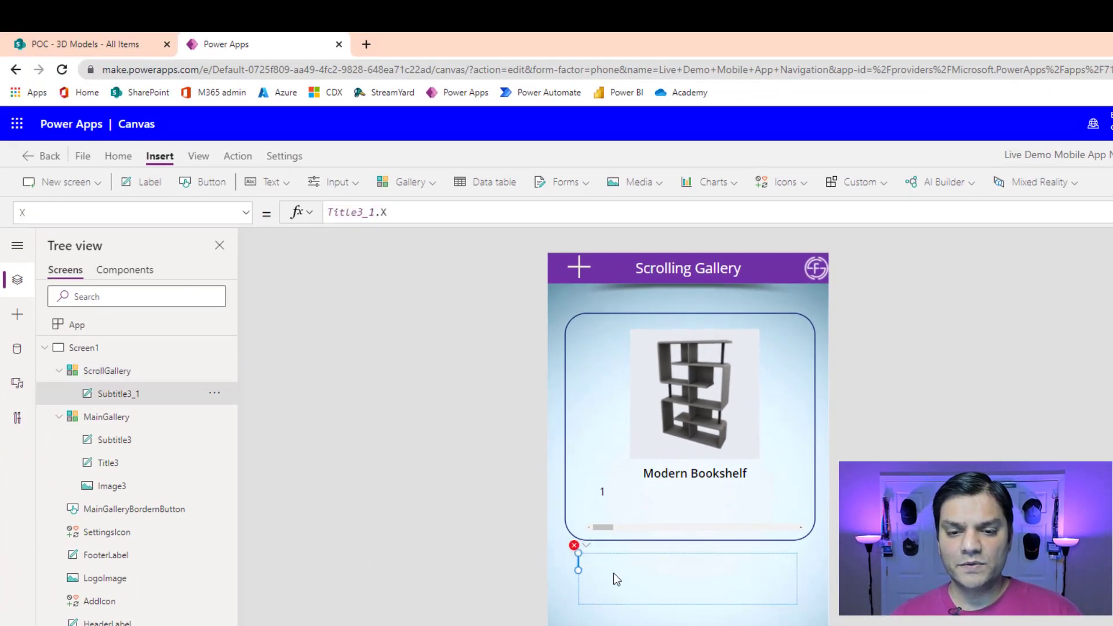
left_click(413, 215)
key("ctrl+a")
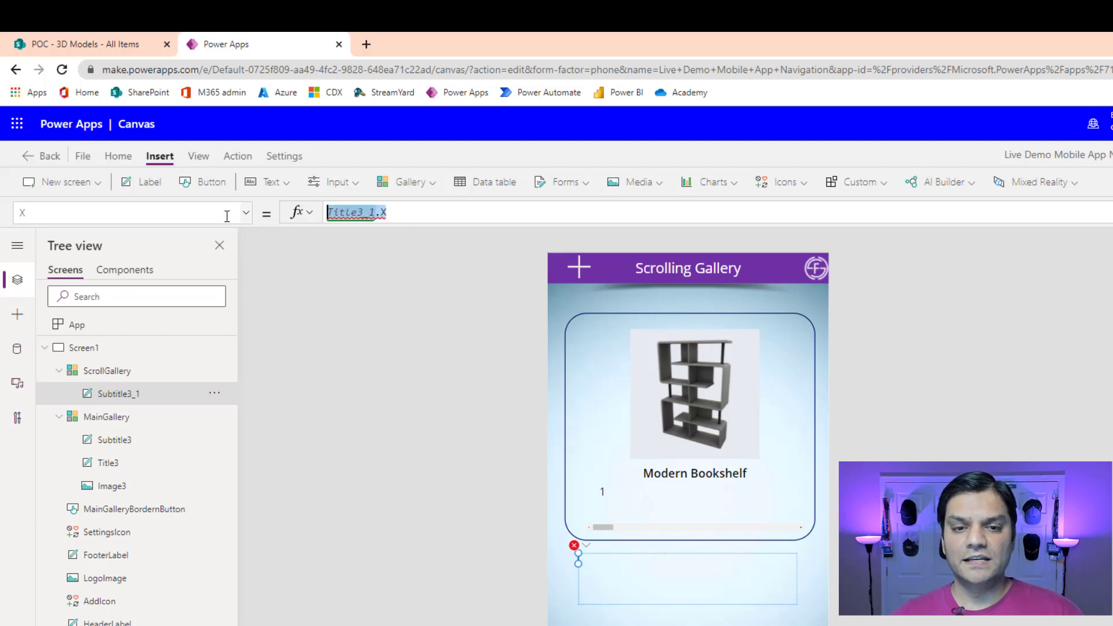
key("BackSpace")
type("0")
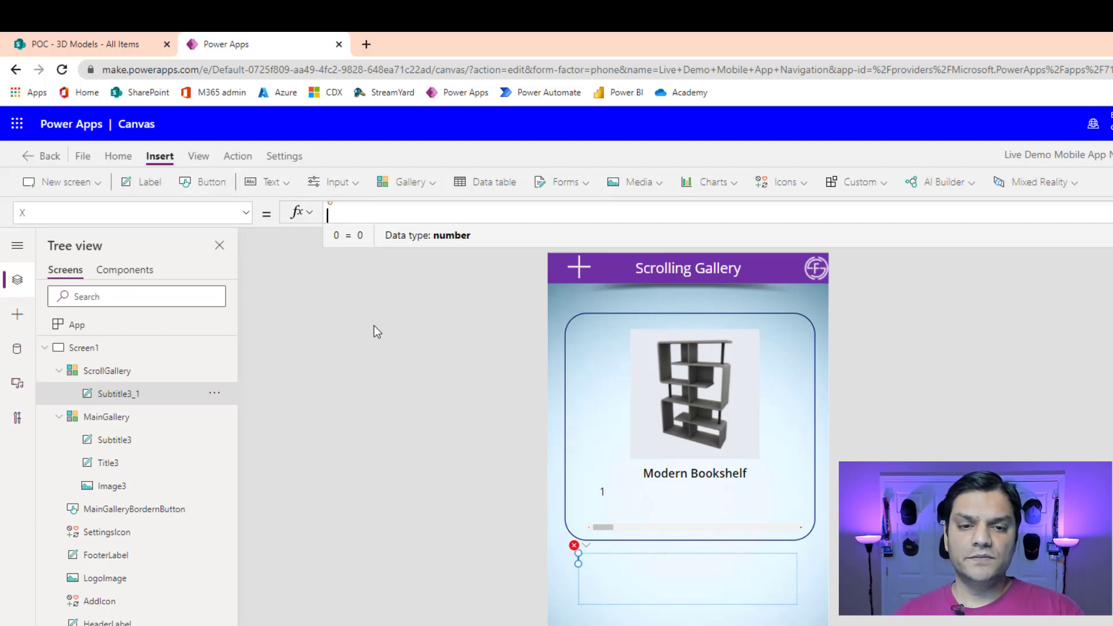
Step: Replace the number label's Y formula, which references the deleted title, with 0
left_click(529, 580)
left_click(587, 548)
left_click(603, 565)
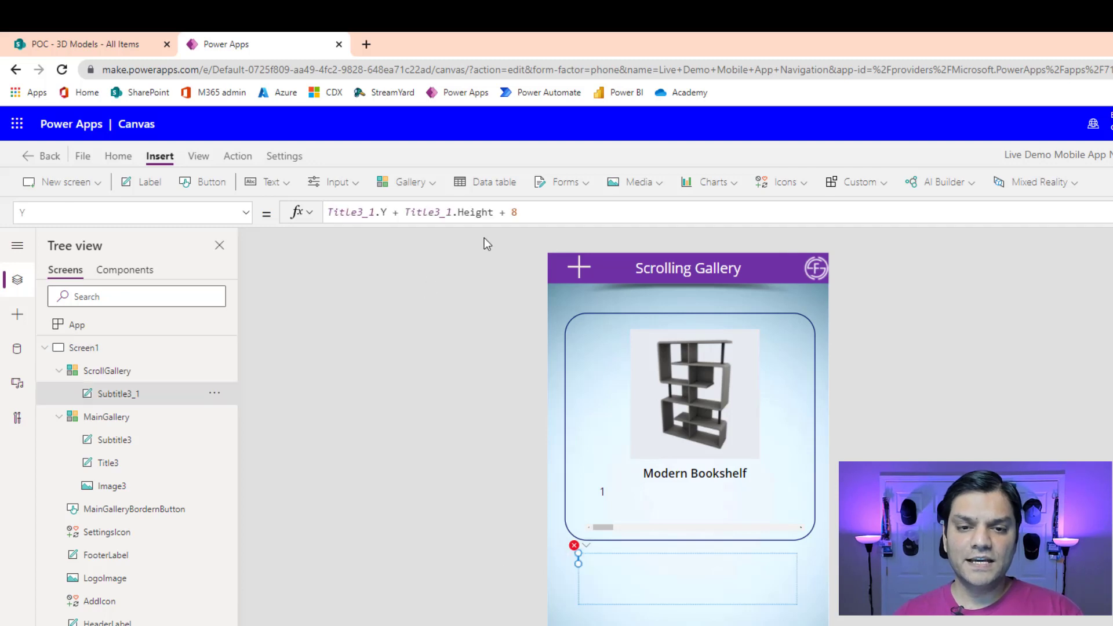
left_click_drag(529, 208, 347, 211)
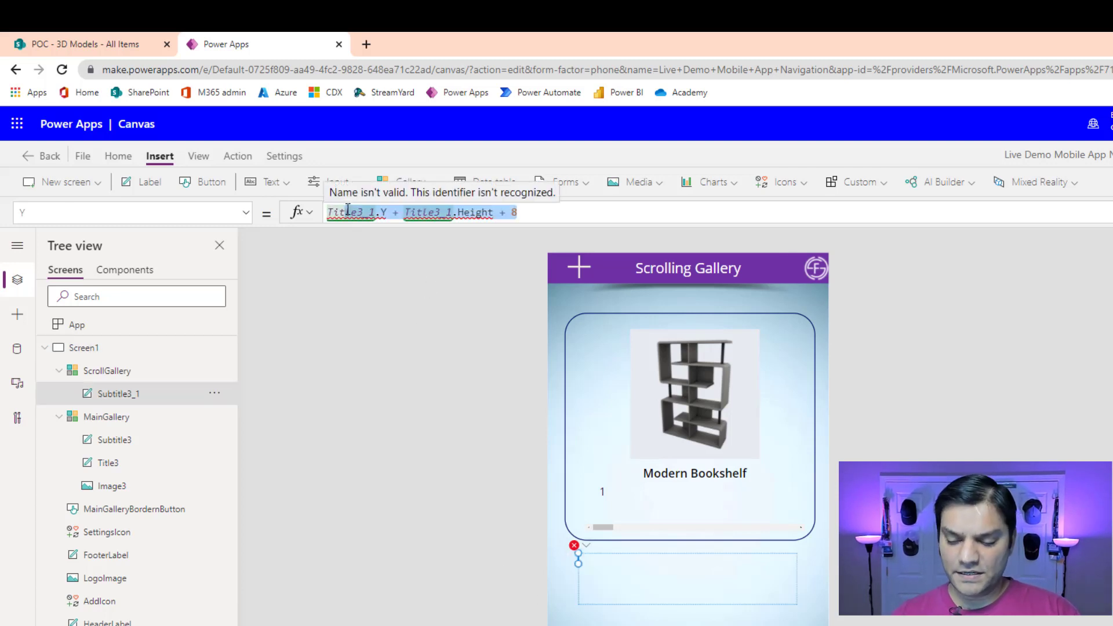
key("BackSpace")
key("BackSpace")
key("BackSpace")
key("BackSpace")
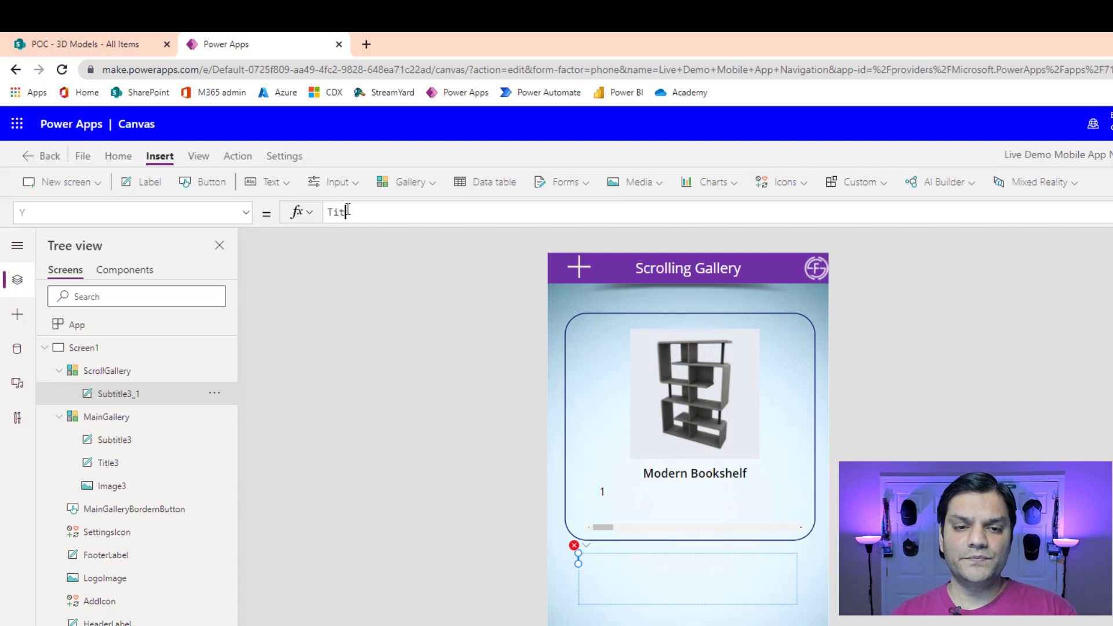
left_click(473, 425)
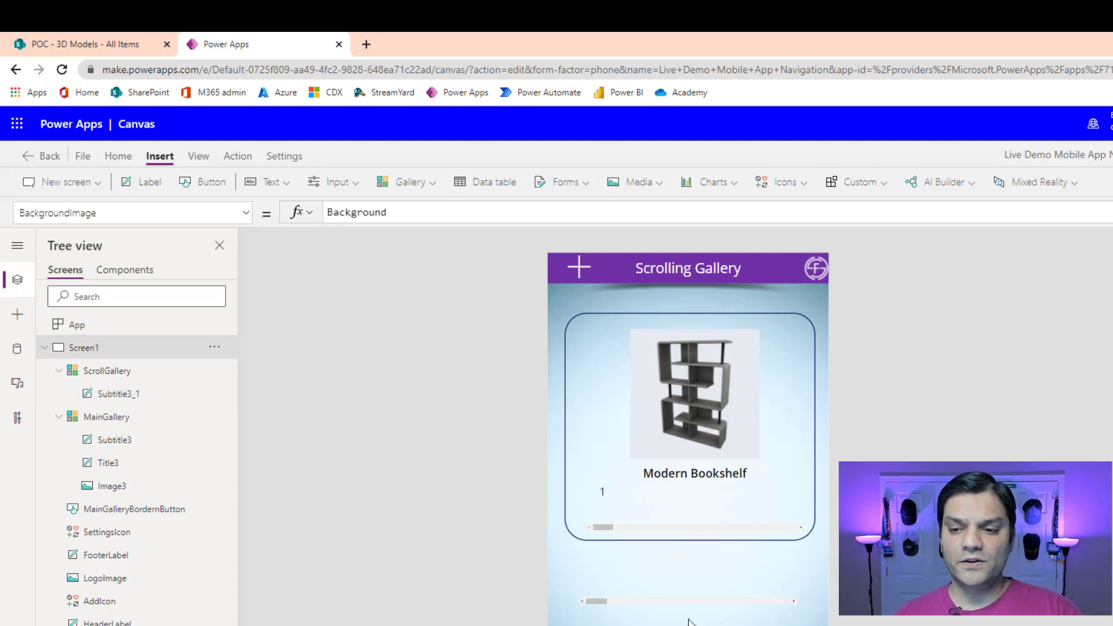
Step: Resize ScrollGallery's number label to about 20 by 25 and place it near X 12, Y 9 in the item template
left_click(151, 390)
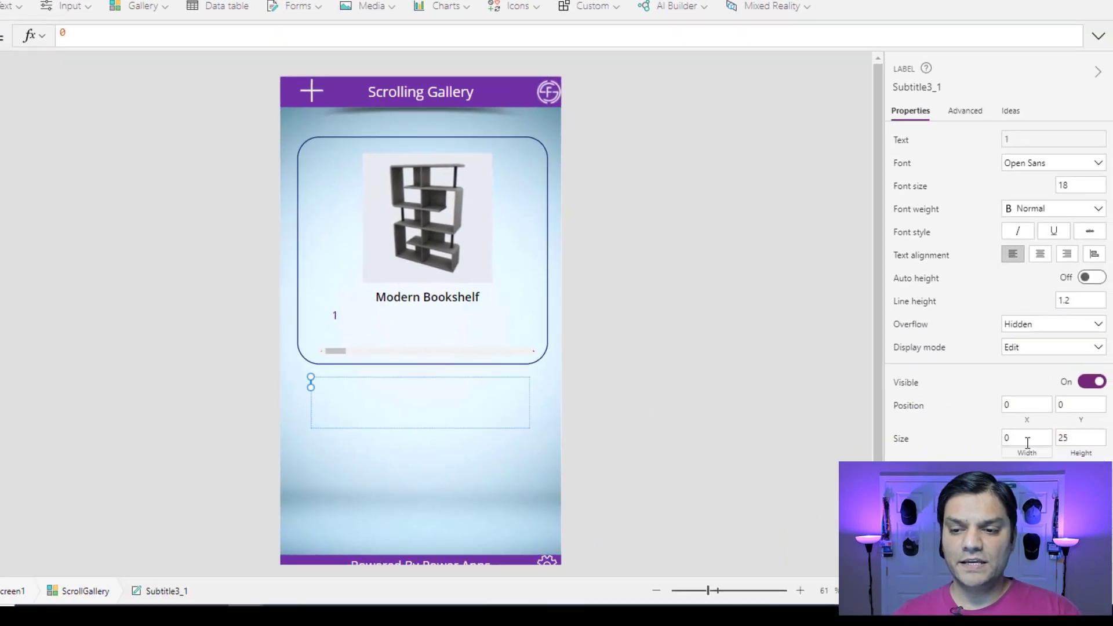
left_click(1027, 442)
type("10")
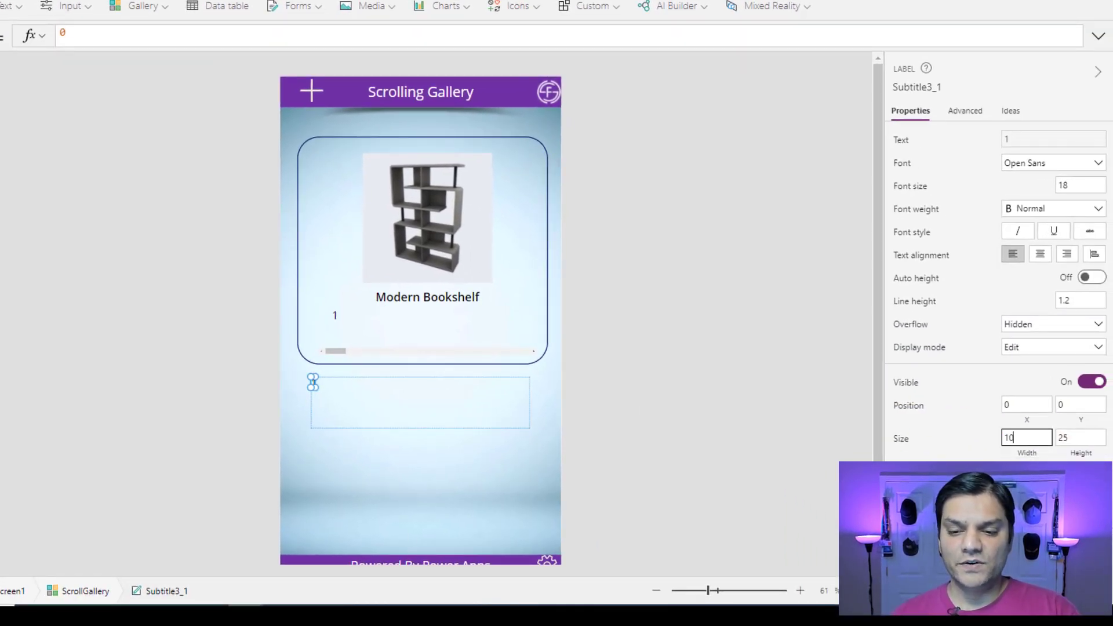
left_click(747, 597)
scroll(349, 485, "down", 5)
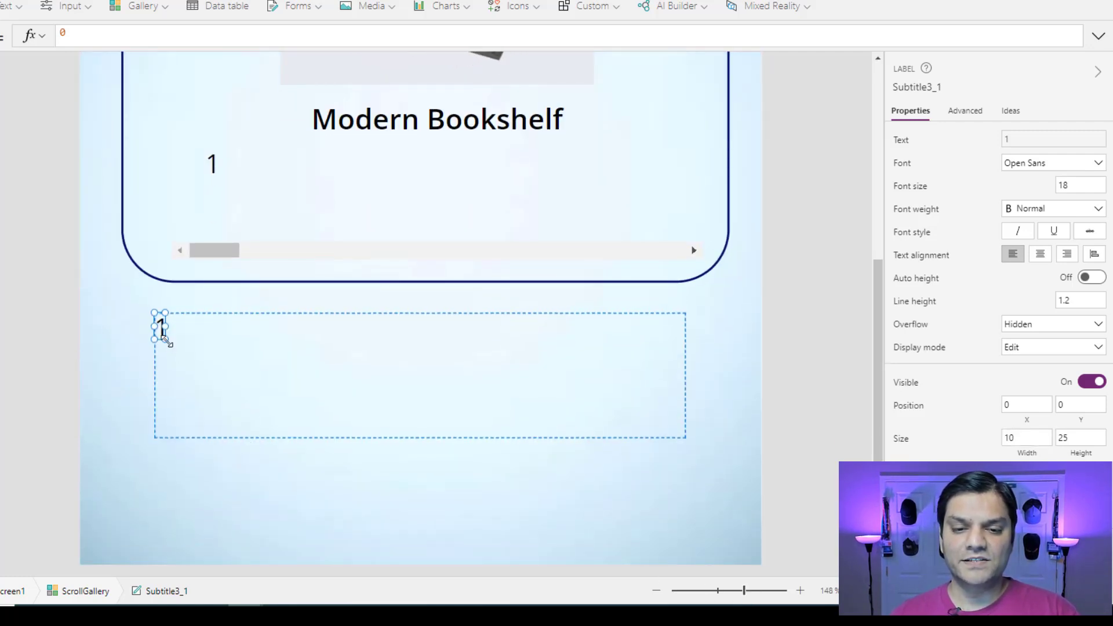
left_click_drag(166, 341, 182, 337)
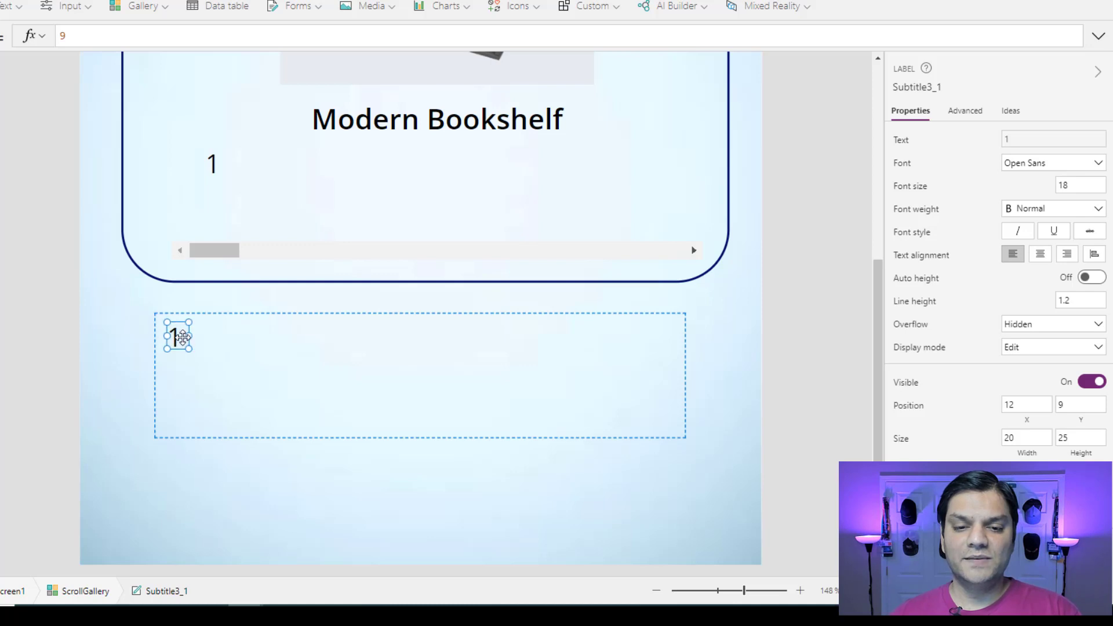
Step: Insert a Circle shape into ScrollGallery's item template
left_click(192, 370)
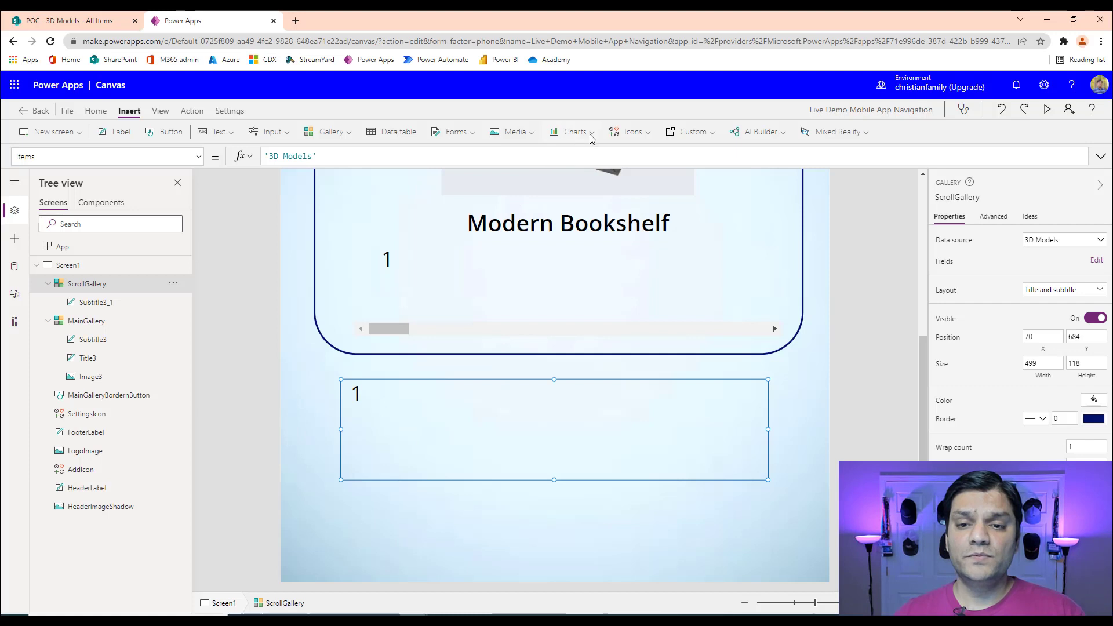
left_click(631, 132)
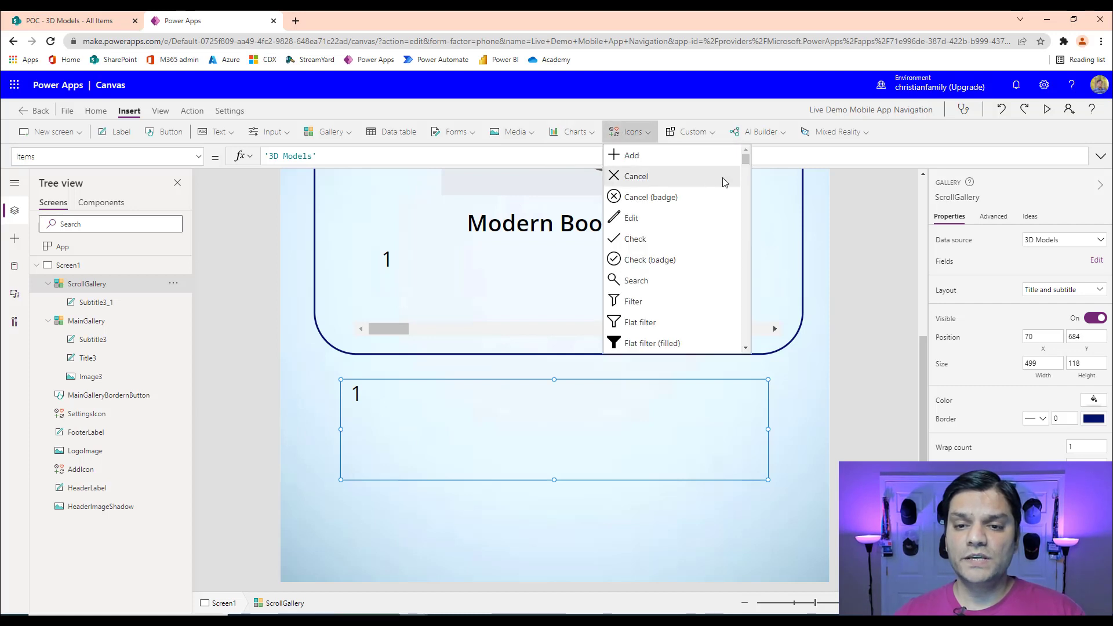
scroll(744, 303, "down", 10)
scroll(744, 303, "down", 10)
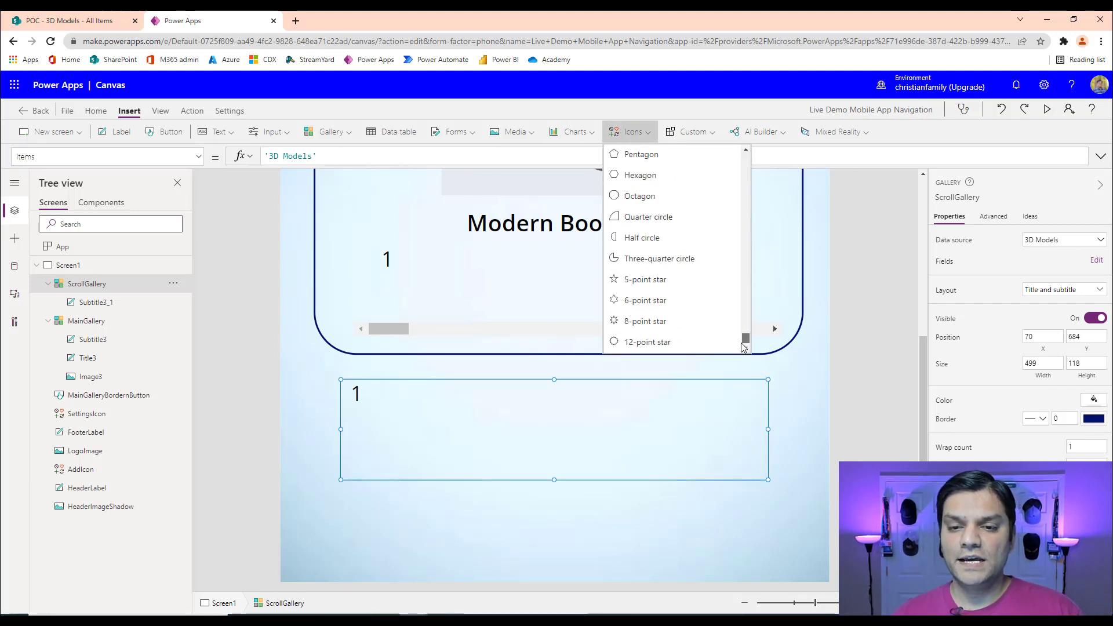
scroll(673, 243, "up", 3)
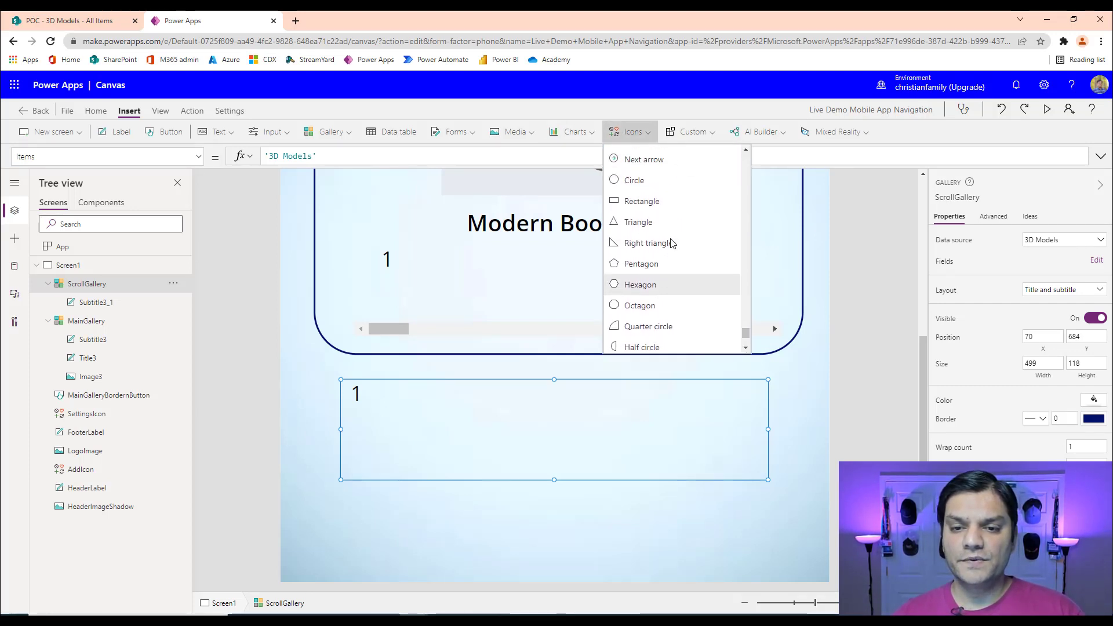
left_click(654, 240)
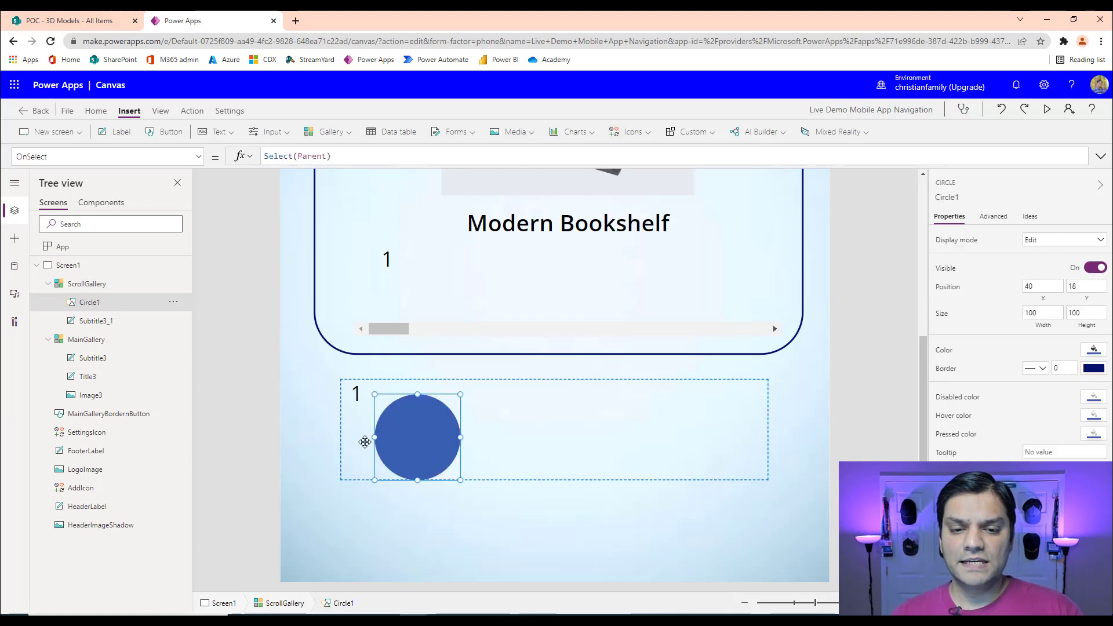
Step: Resize the circle to 30 by 30 and position it directly below the number at X 12
left_click_drag(364, 442, 342, 439)
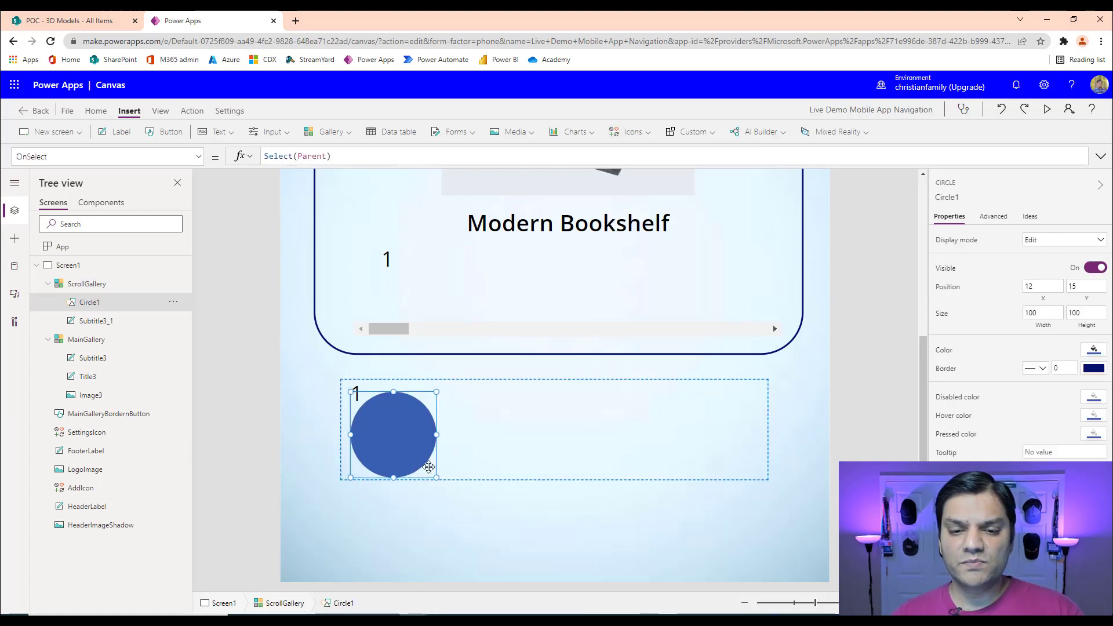
left_click_drag(436, 477, 371, 431)
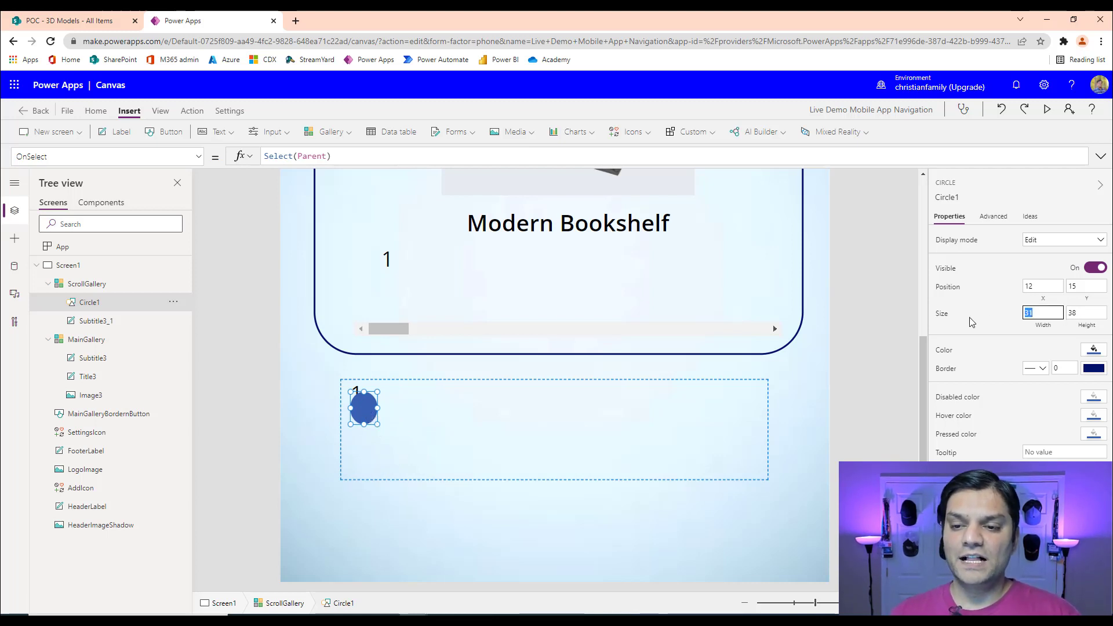
key("Tab")
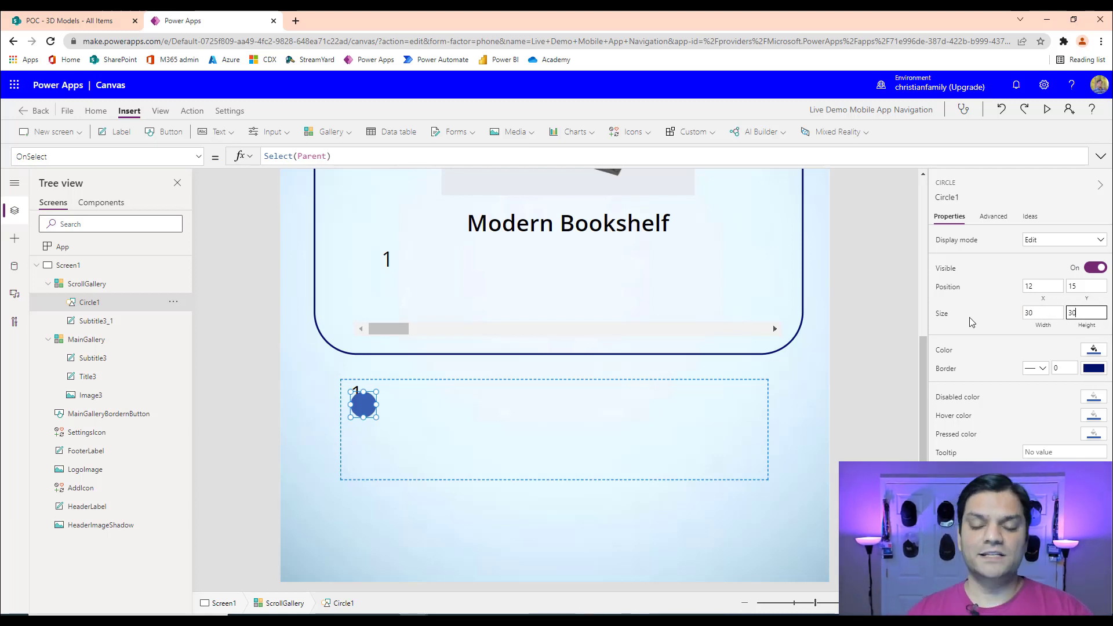
left_click(405, 442)
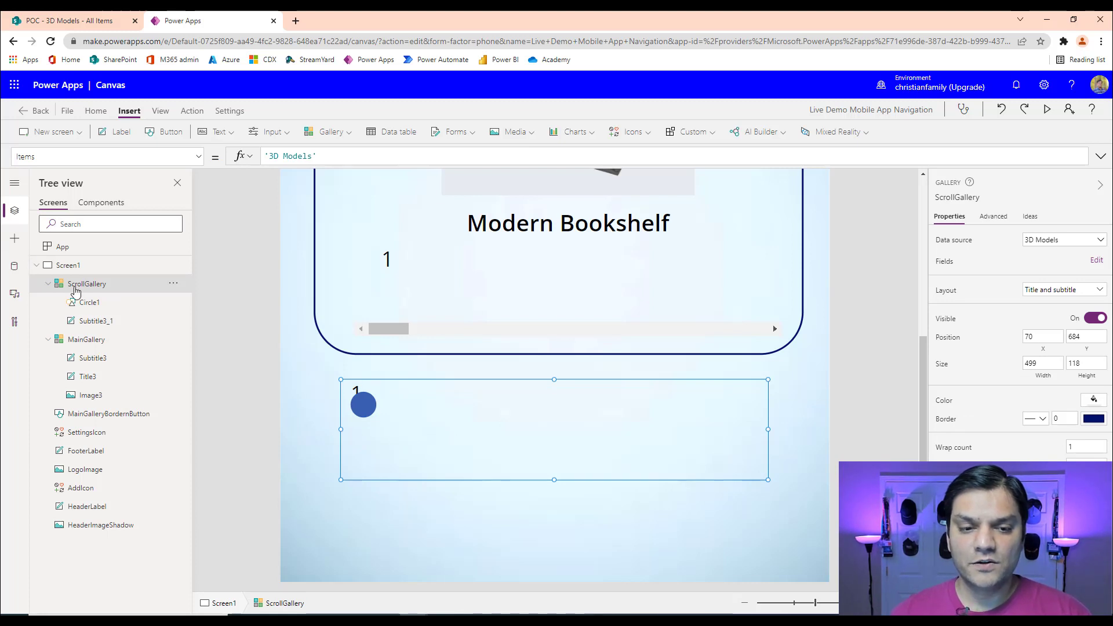
left_click(89, 304)
left_click(371, 453)
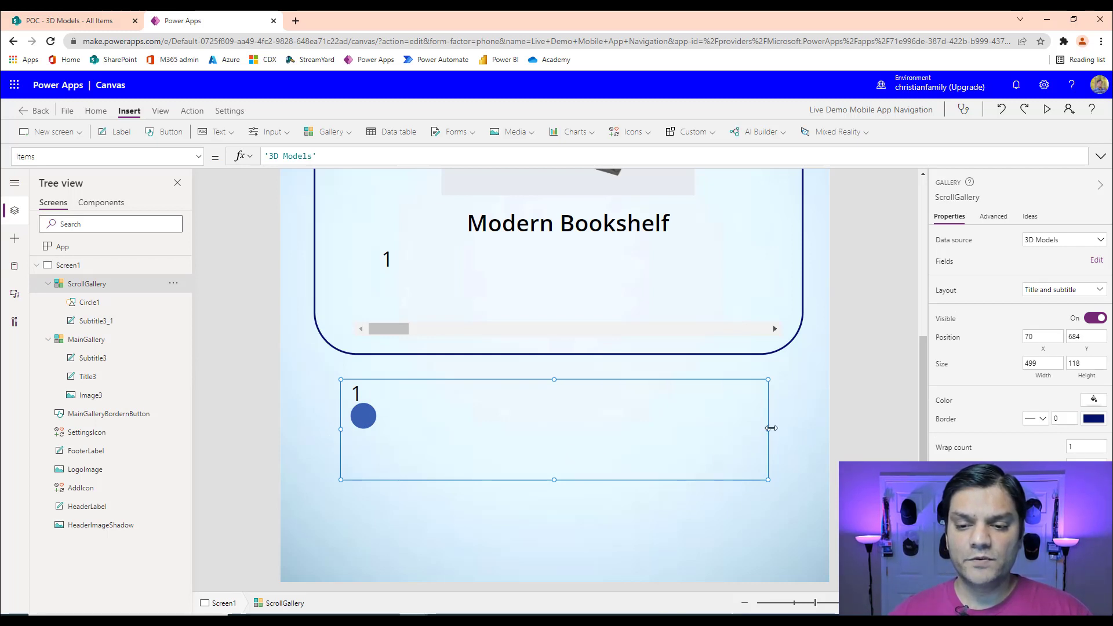
Step: Narrow ScrollGallery's item template to just fit one circle and widen the number label for two-digit numbers
left_click_drag(770, 430, 381, 454)
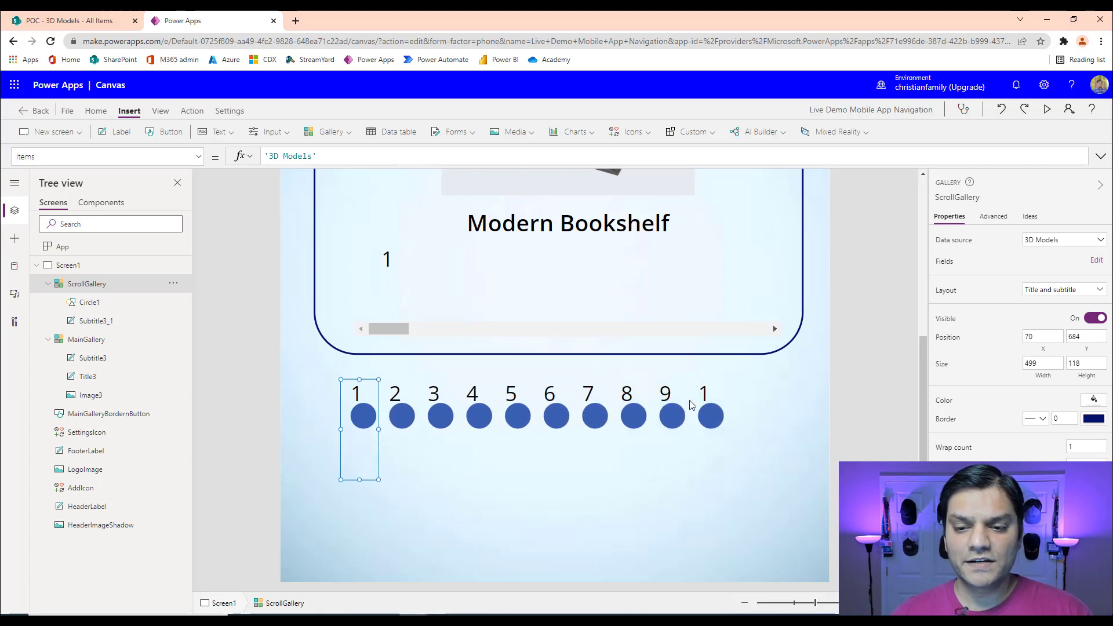
left_click(360, 397)
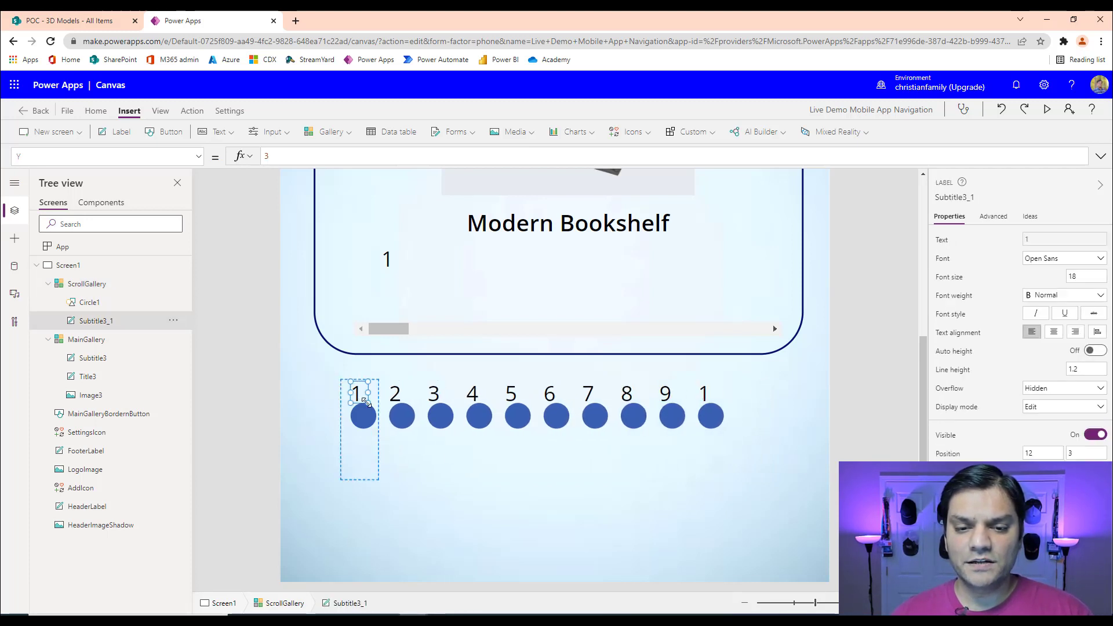
left_click_drag(367, 403, 377, 404)
left_click(643, 455)
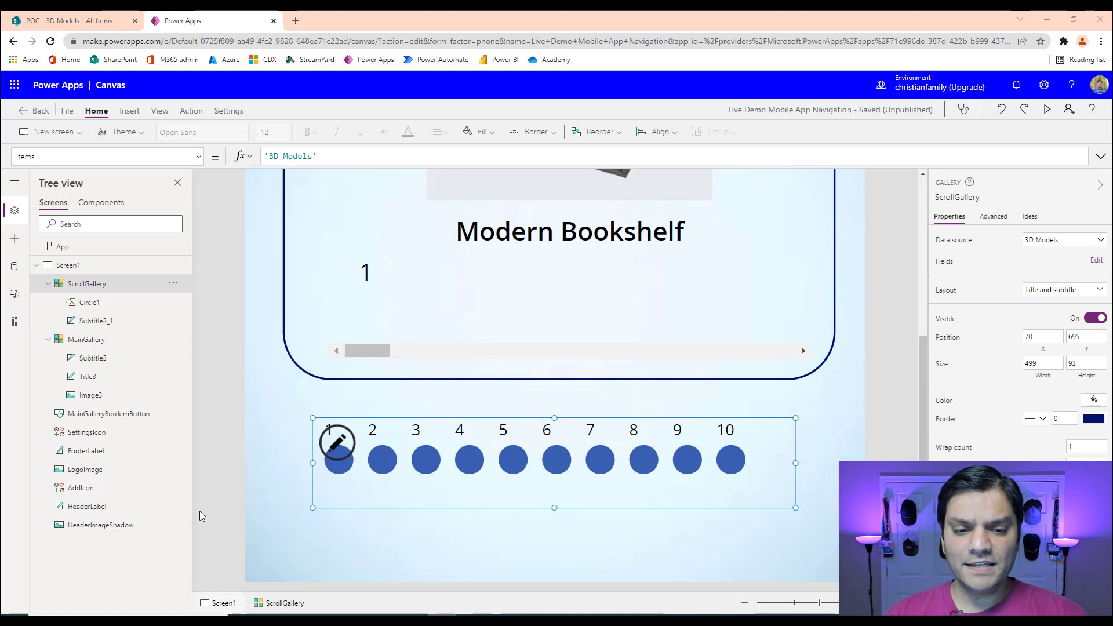
Step: Duplicate MainGalleryBordernButton and reshape the copy around ScrollGallery at about X 35, Y 684, sized 569 by 93
left_click(122, 415)
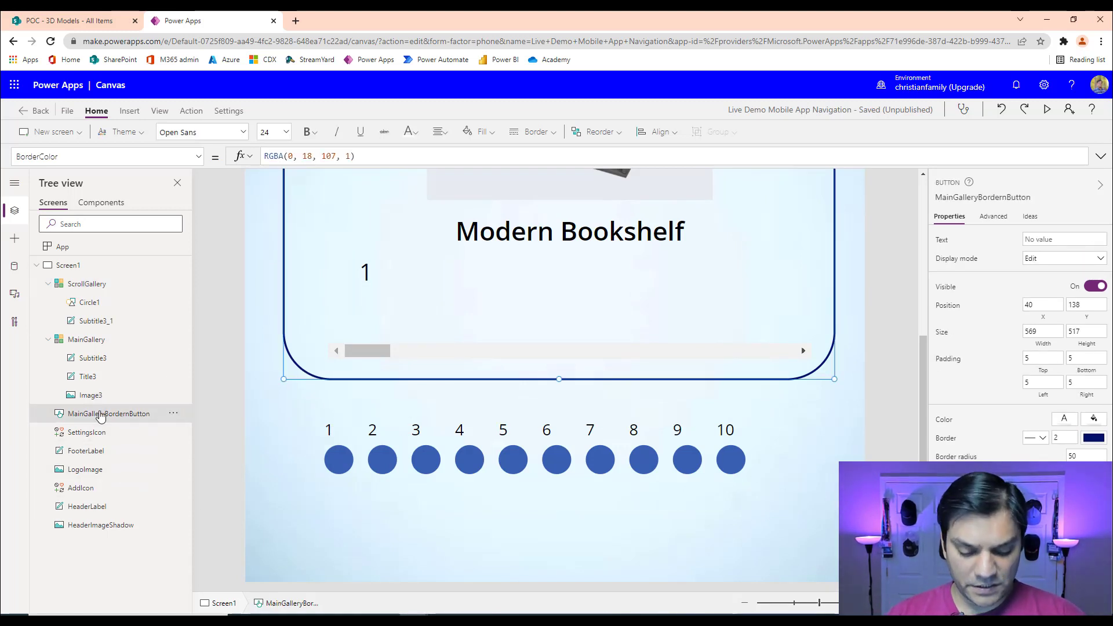
key("ctrl+v")
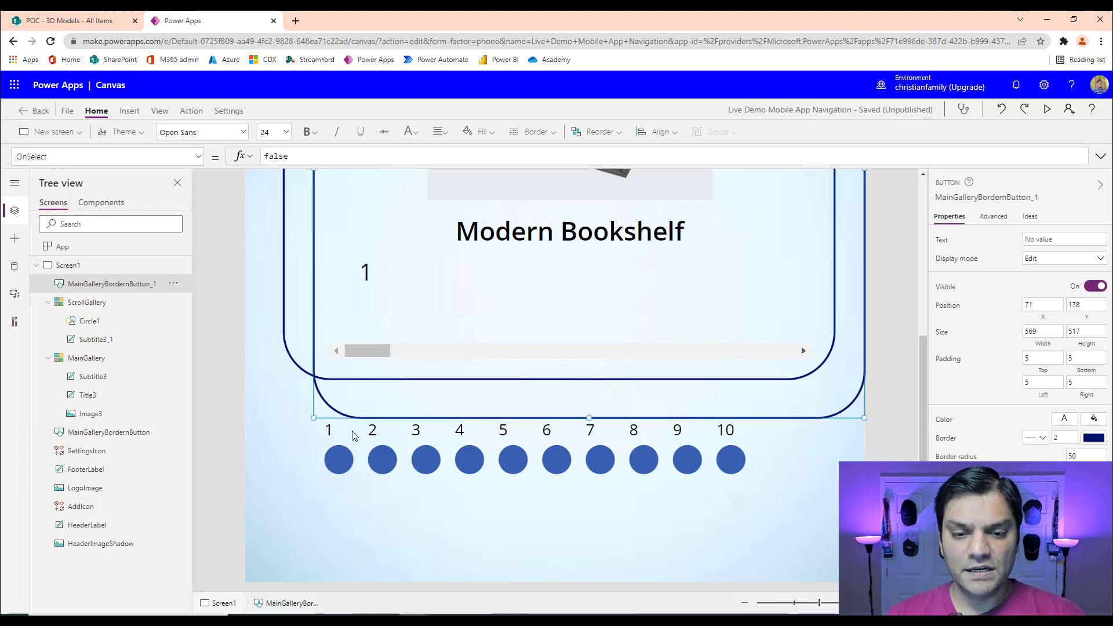
left_click_drag(356, 416, 325, 520)
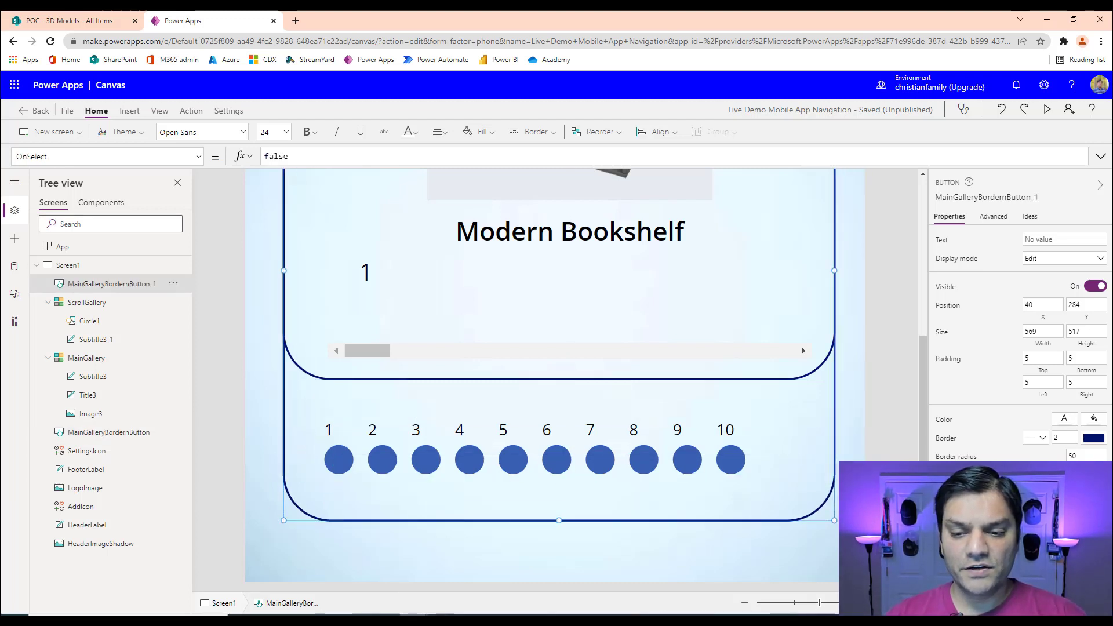
left_click_drag(824, 605, 806, 604)
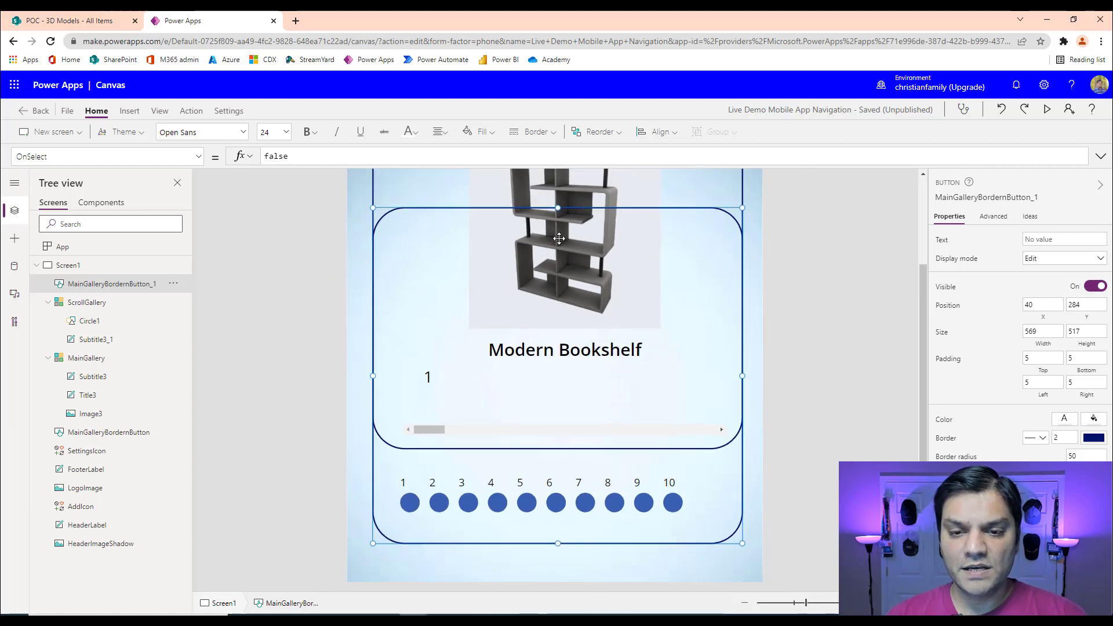
left_click_drag(559, 209, 533, 467)
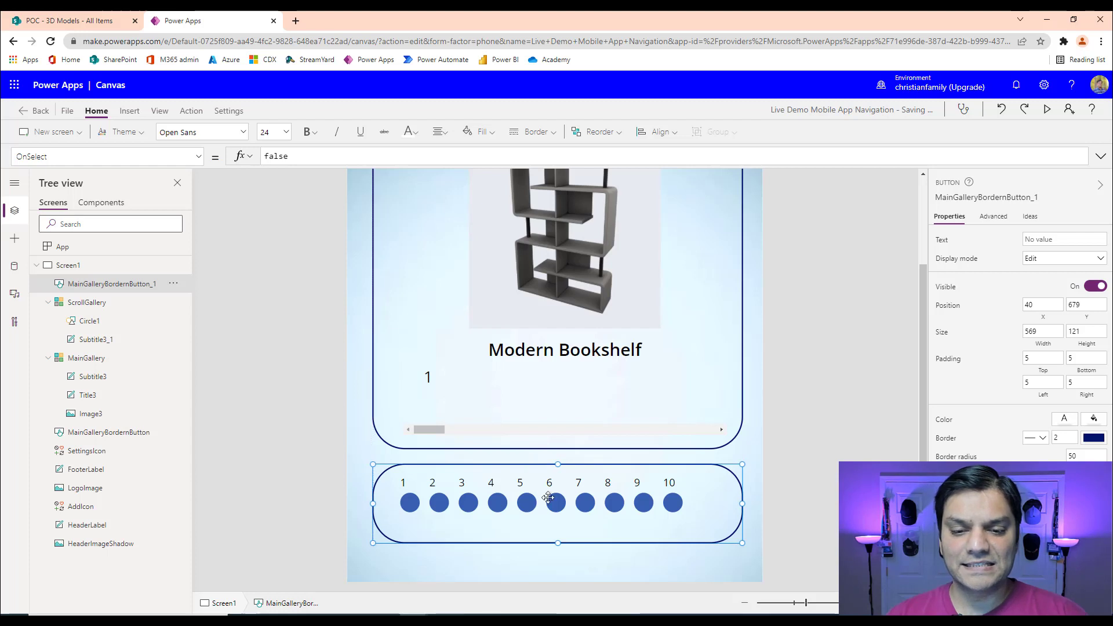
left_click_drag(558, 544, 495, 520)
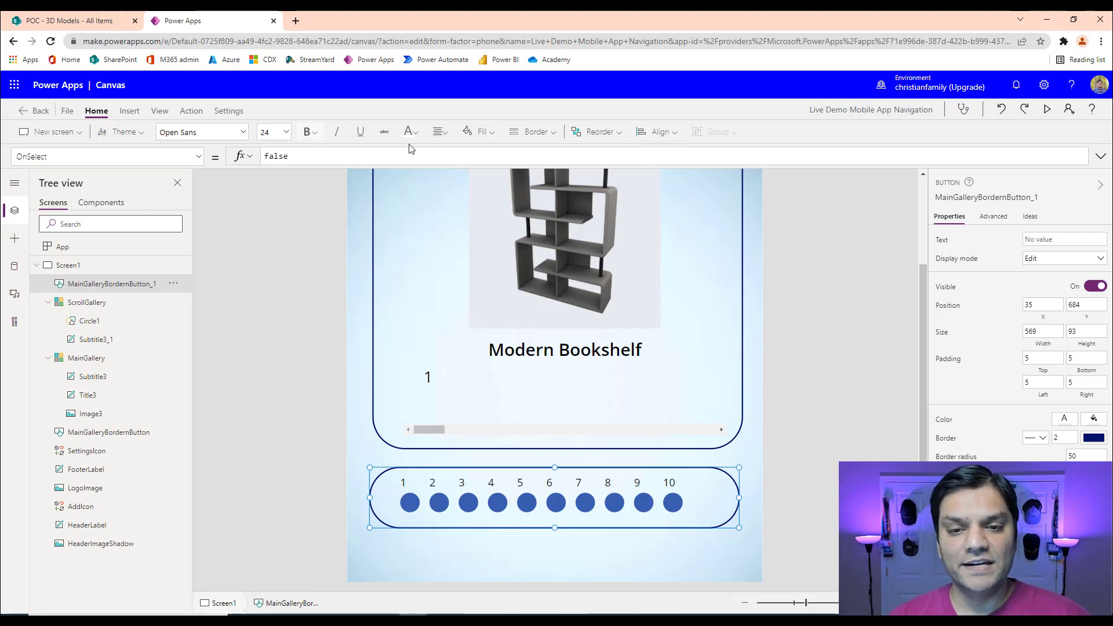
Step: Fill the copied border button with light grey RGBA(237, 237, 237, 1) and send it backward behind ScrollGallery
left_click(469, 132)
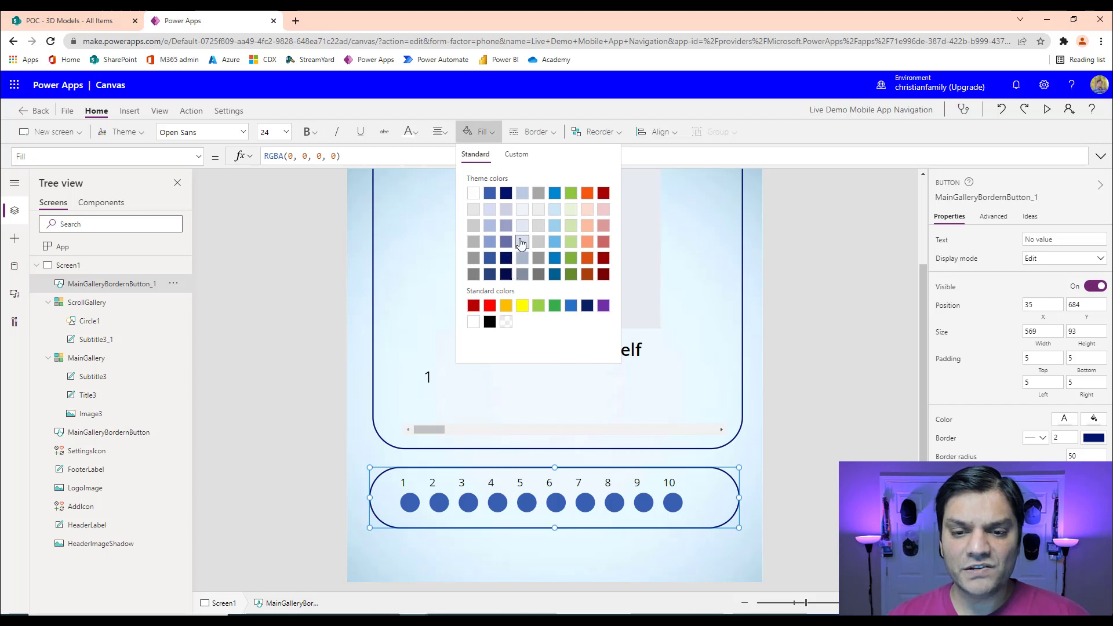
left_click(538, 214)
left_click(597, 132)
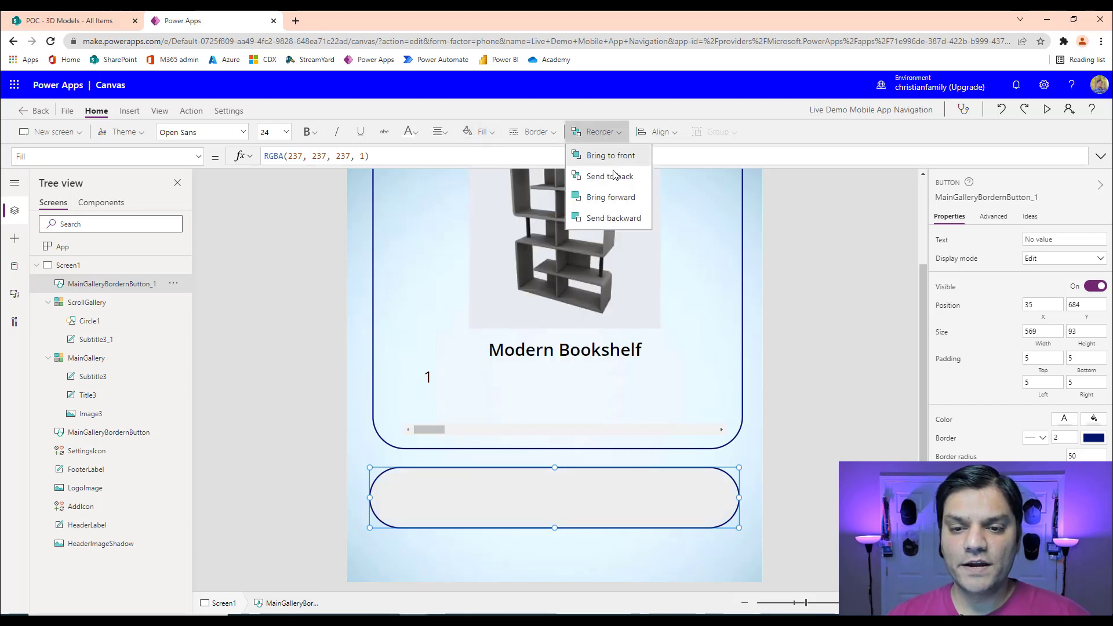
left_click(597, 218)
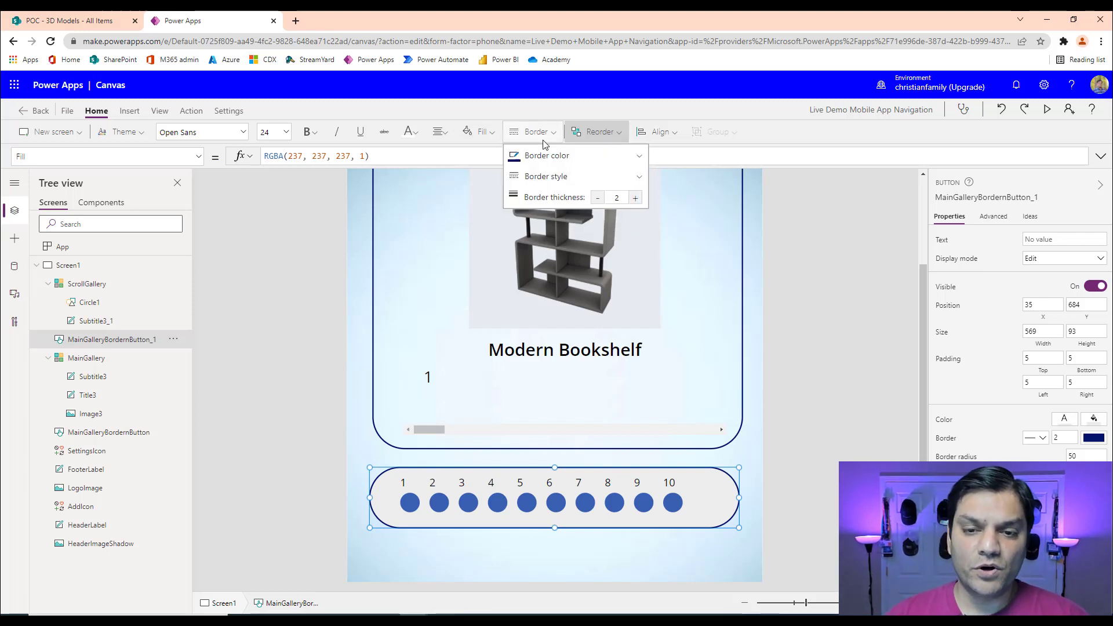
Step: Remove the outline of MainGalleryBordernButton_1 by lowering its border thickness to -1
left_click(597, 199)
left_click(598, 199)
left_click(598, 199)
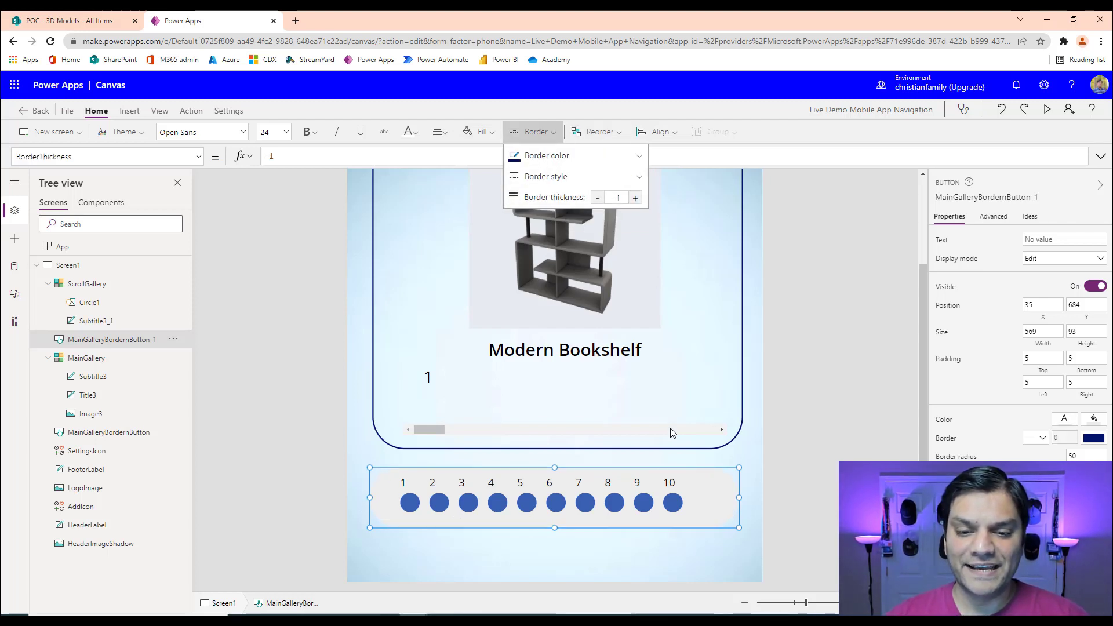
left_click(713, 556)
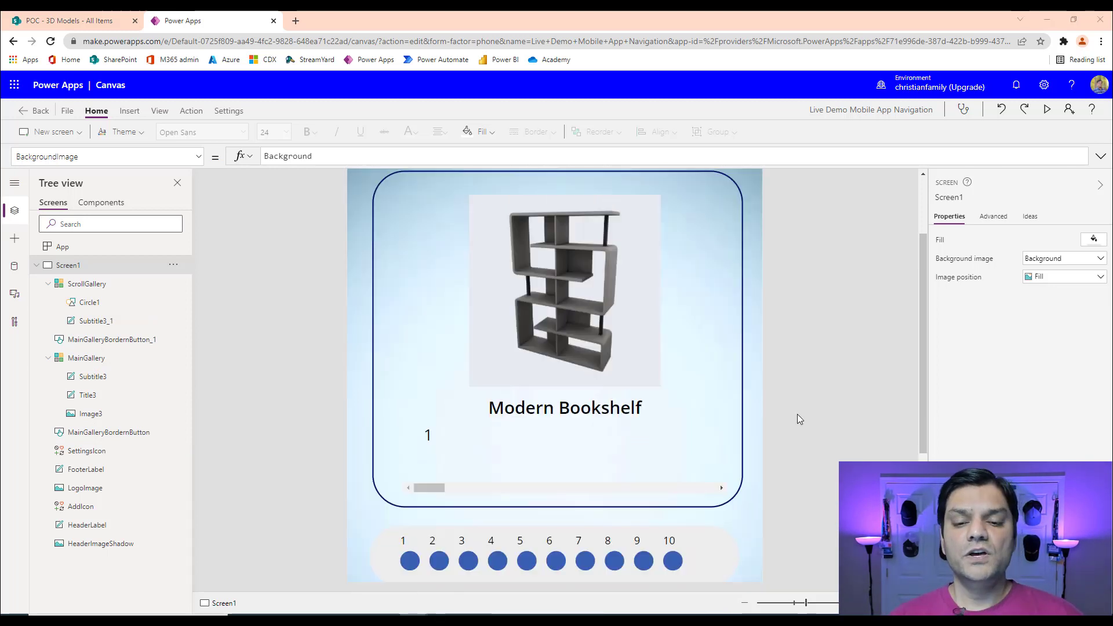
scroll(798, 414, "up", 2)
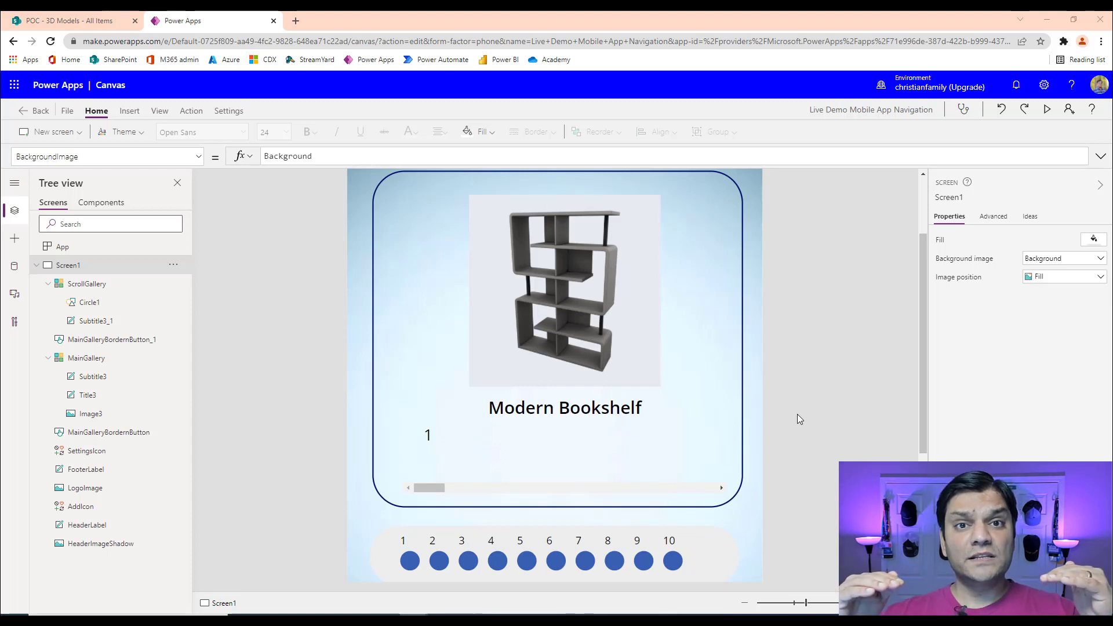
Step: Set the OnSelect formula of Circle1 in ScrollGallery to Set(varItem,ThisItem.Order)
left_click(414, 563)
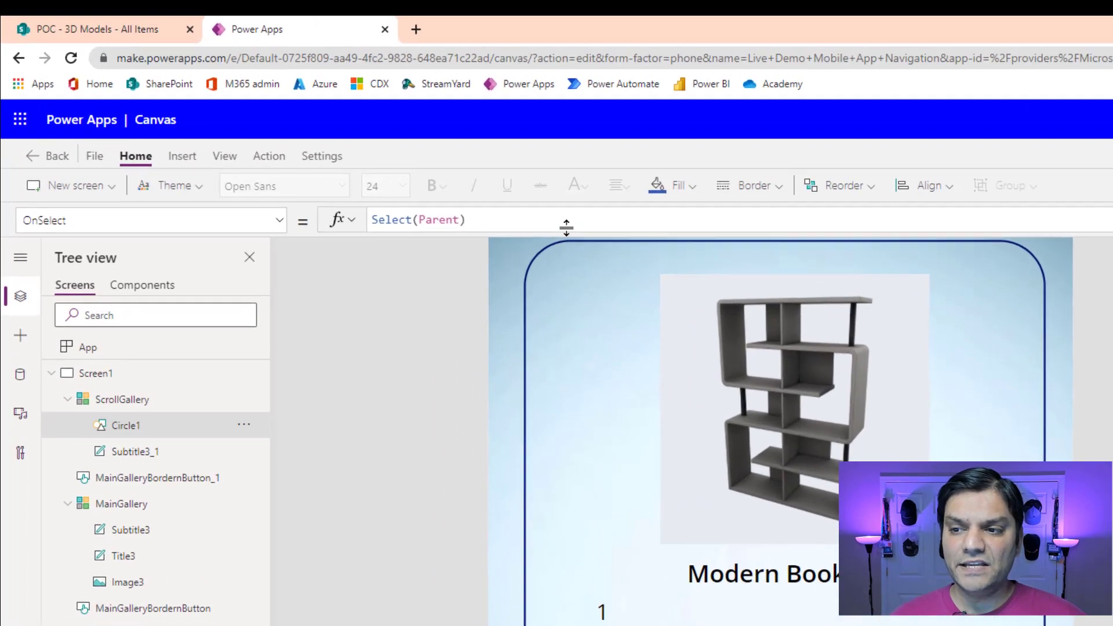
triple_click(551, 226)
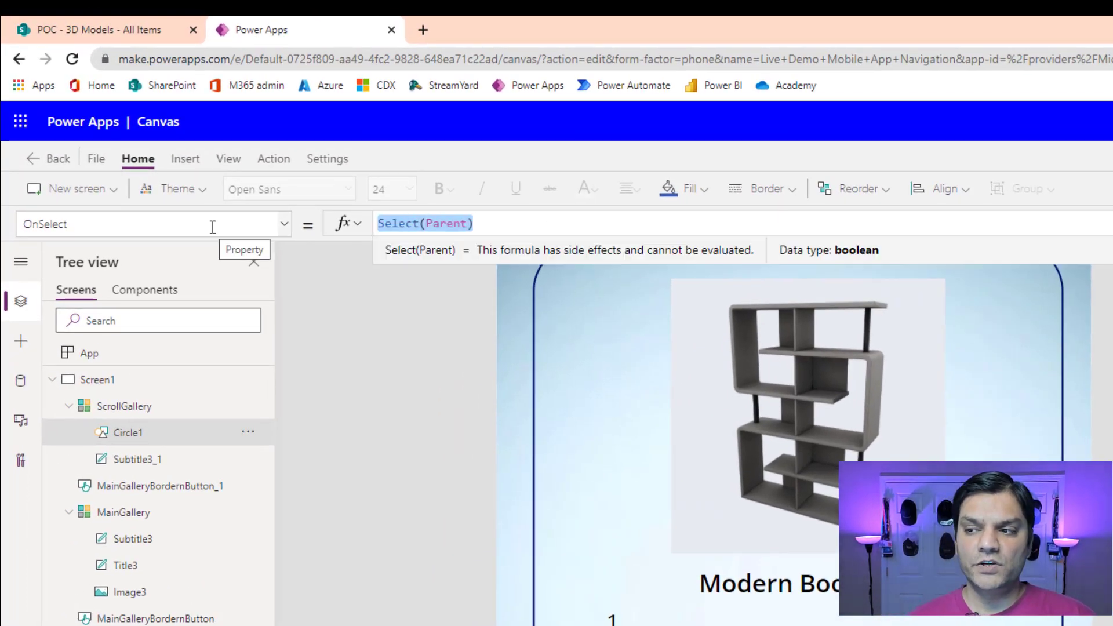
type("Set(cva")
key("BackSpace")
key("BackSpace")
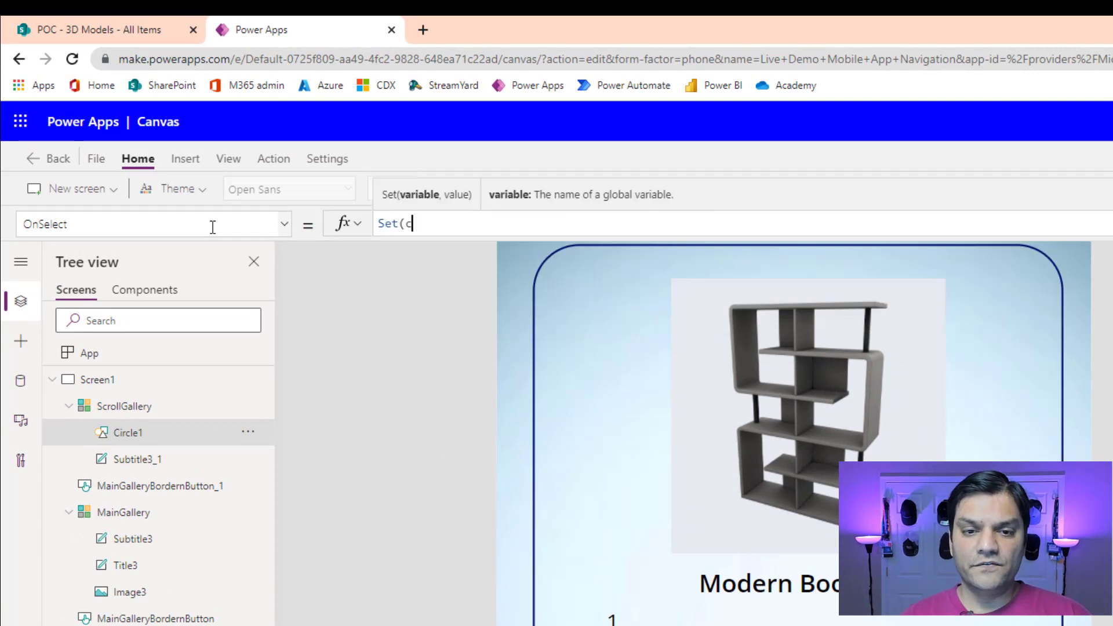
type("rItem")
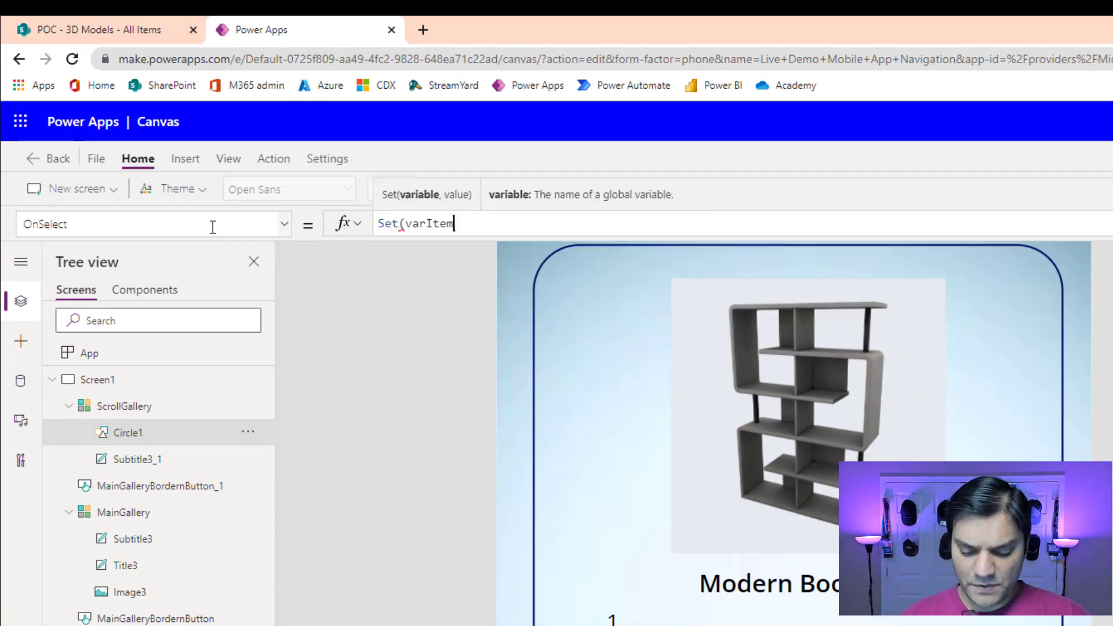
type(",this")
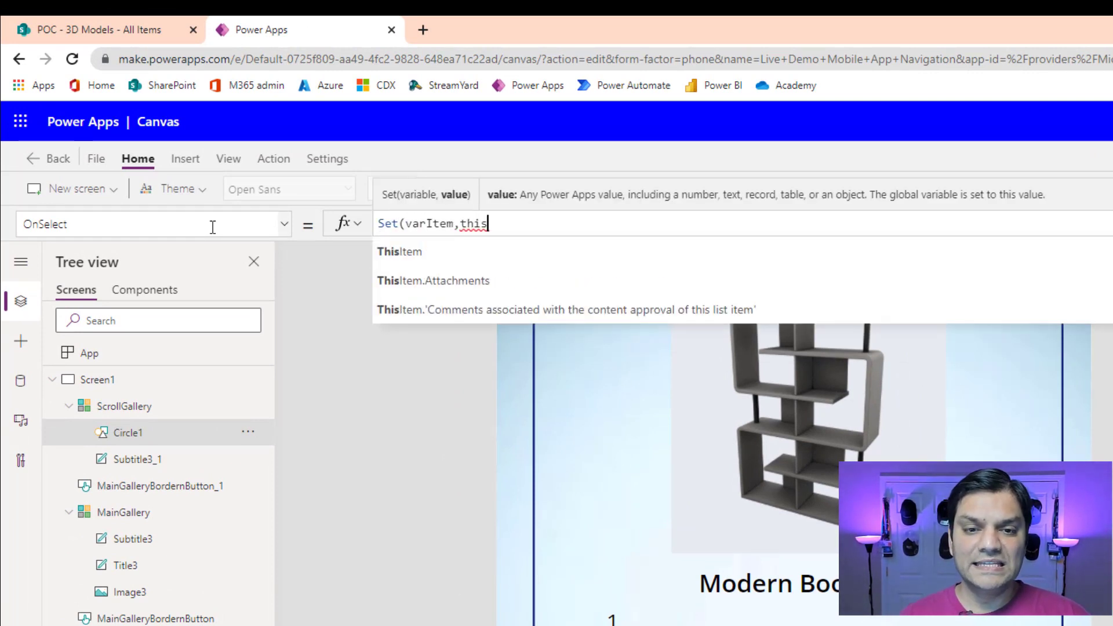
key("Tab")
type(".o")
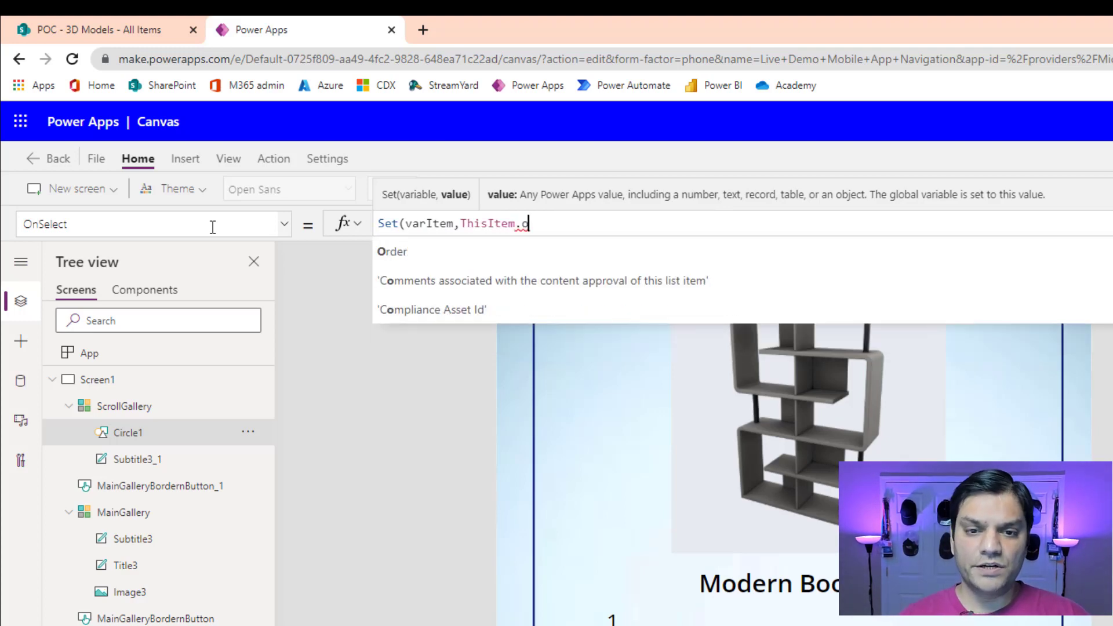
key("Tab")
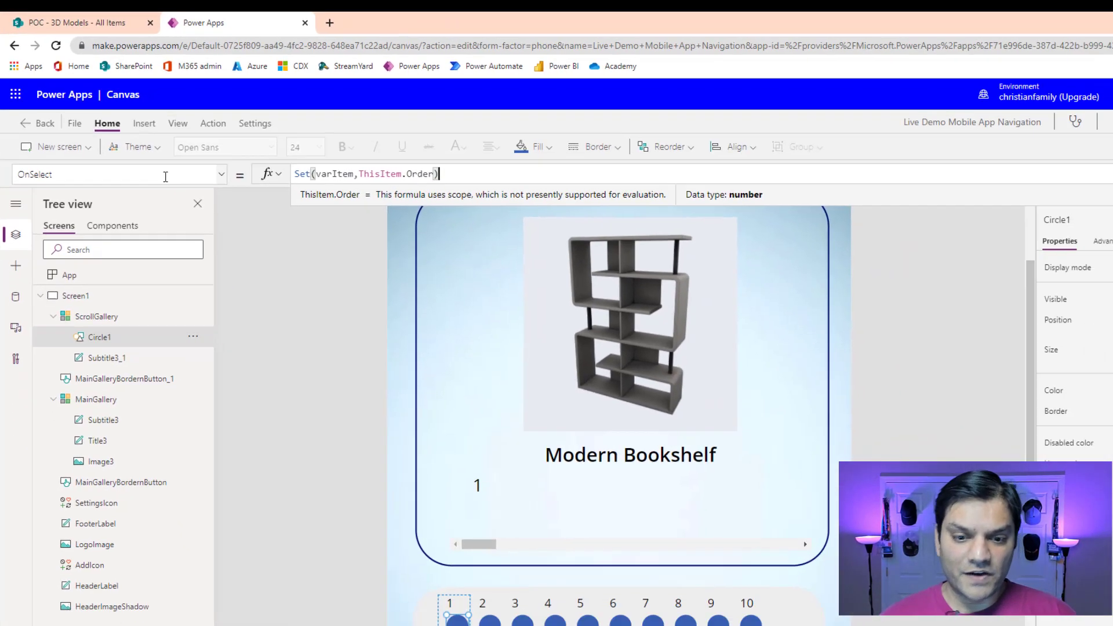
type(")")
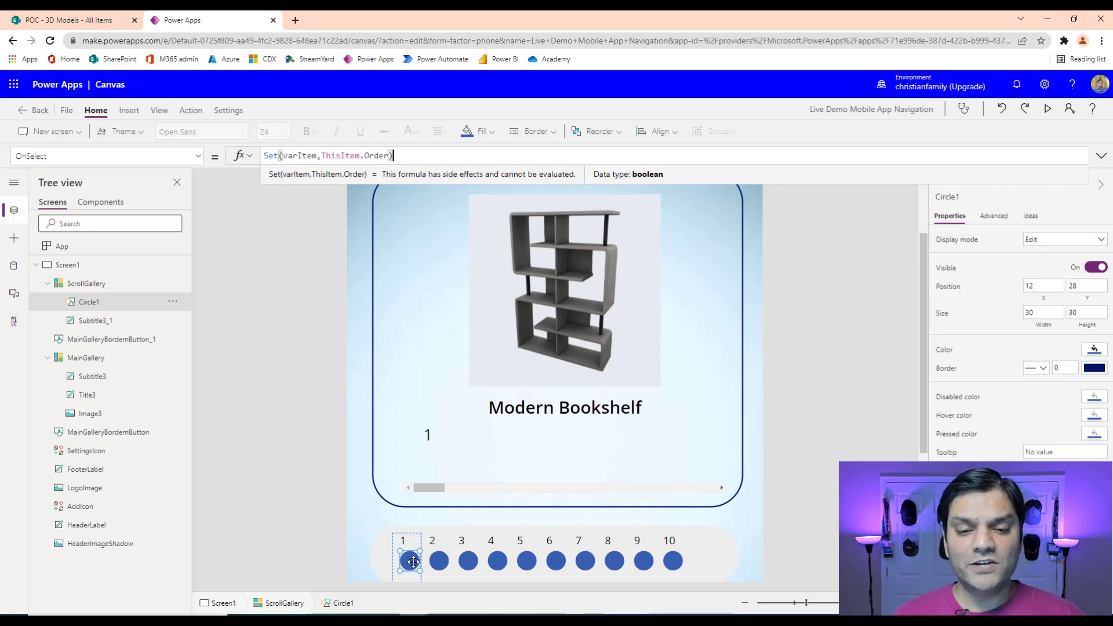
Step: Set MainGallery's Items formula to Filter('3D Models',Order=varItem)
left_click(498, 488)
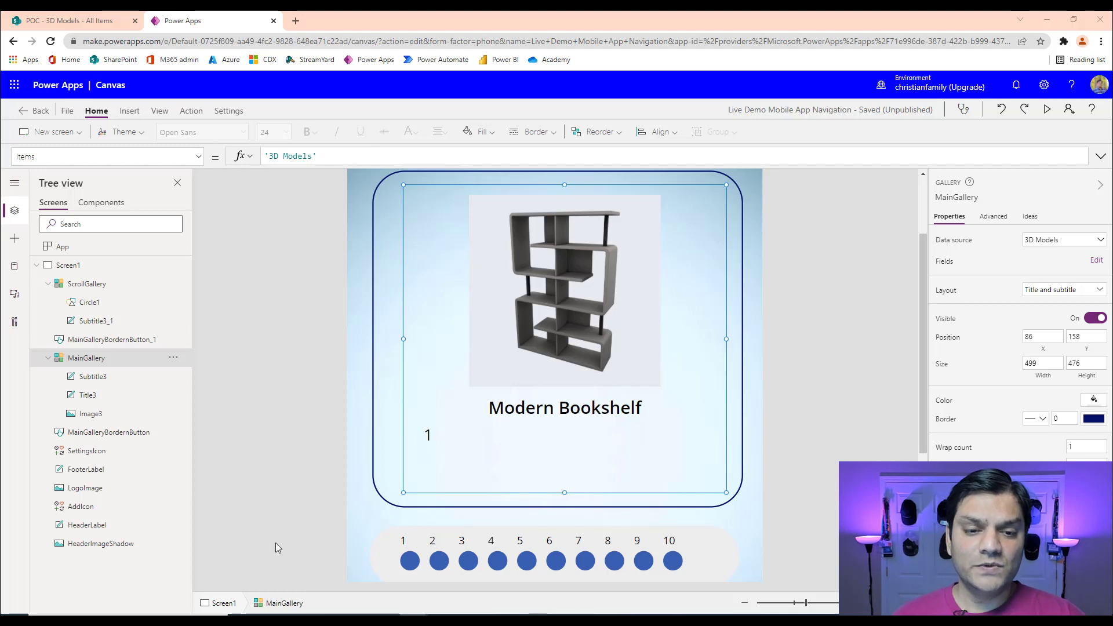
left_click(330, 156)
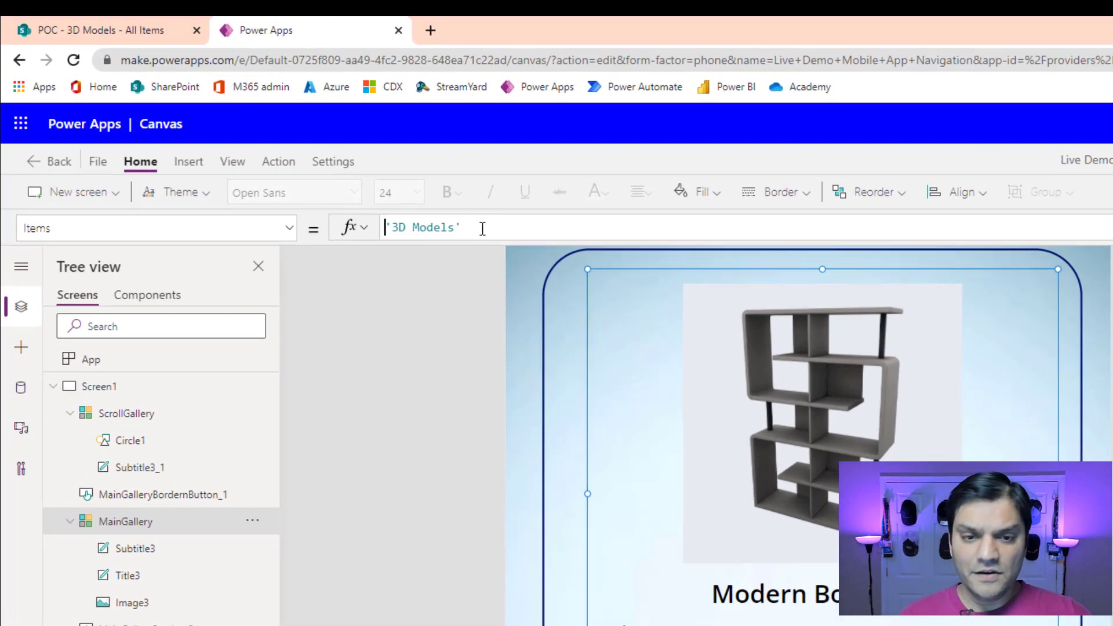
type("Filter(")
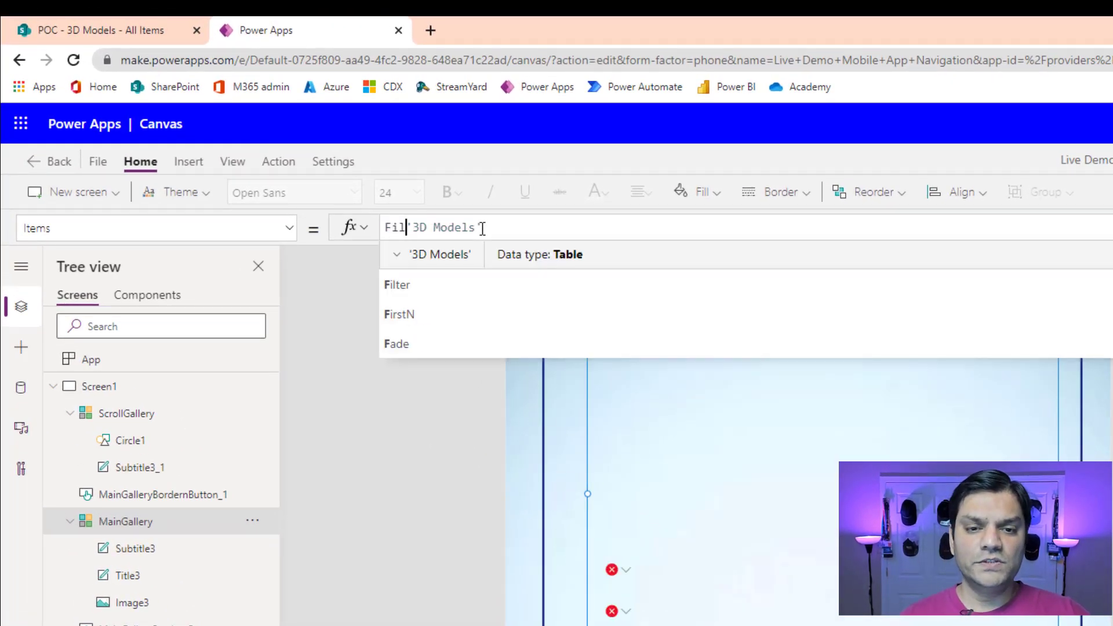
key("End")
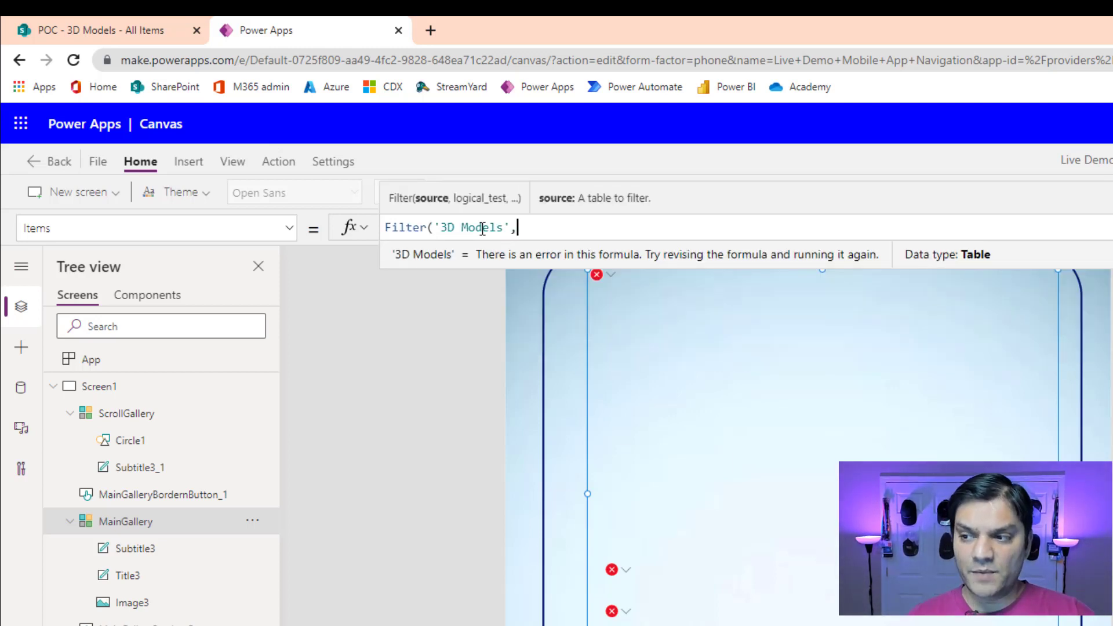
type(",")
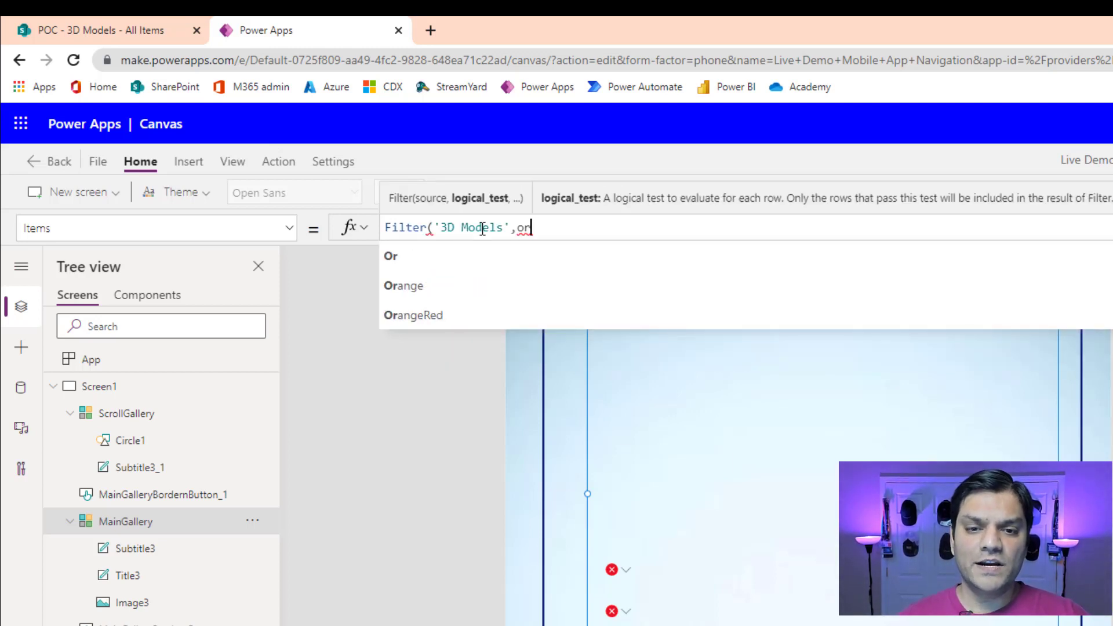
key("BackSpace")
key("BackSpace")
key("Down")
key("Down")
key("Down")
key("Down")
key("Down")
key("Down")
key("Down")
key("Down")
key("Down")
key("Down")
key("Down")
key("Down")
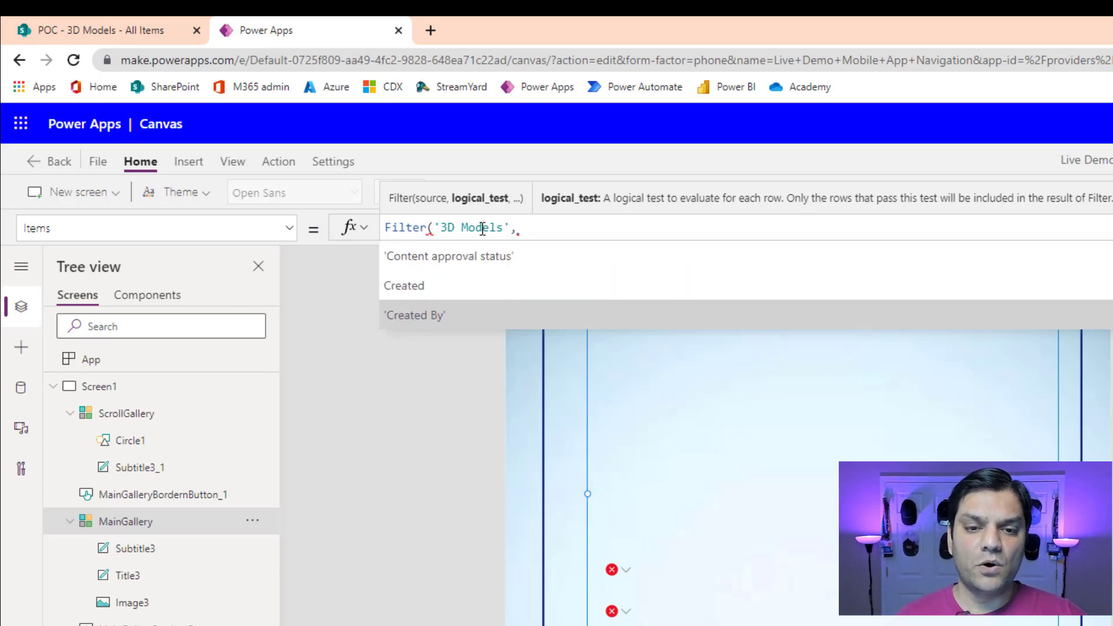
key("Down")
key("Down")
key("Down")
key("Down")
key("Down")
key("Down")
key("Down")
key("Down")
key("Down")
key("Down")
key("Down")
key("Down")
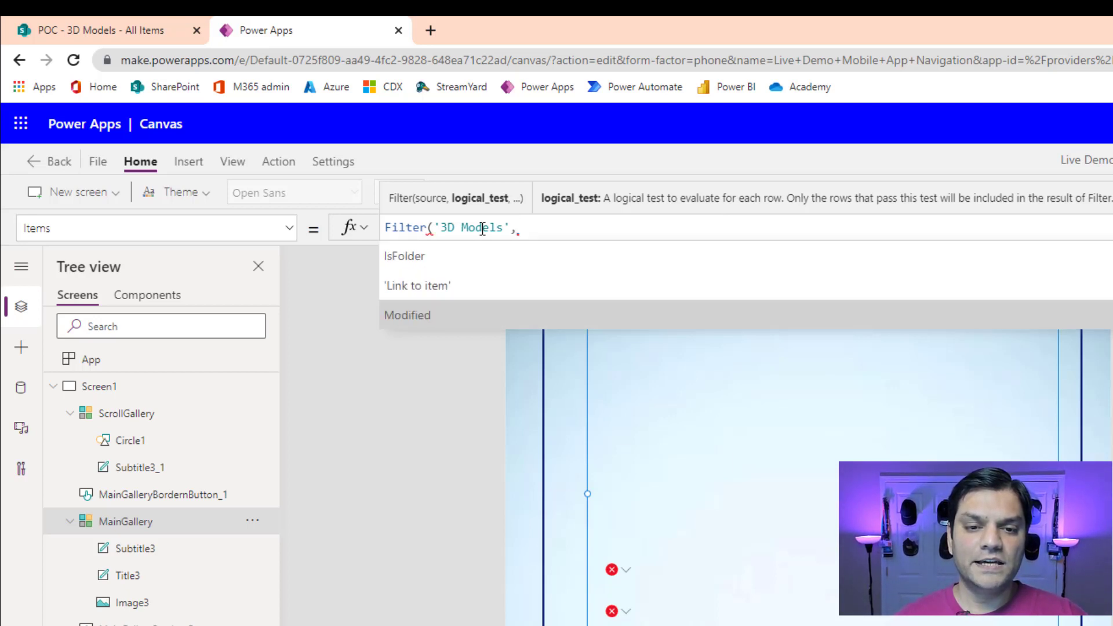
key("Tab")
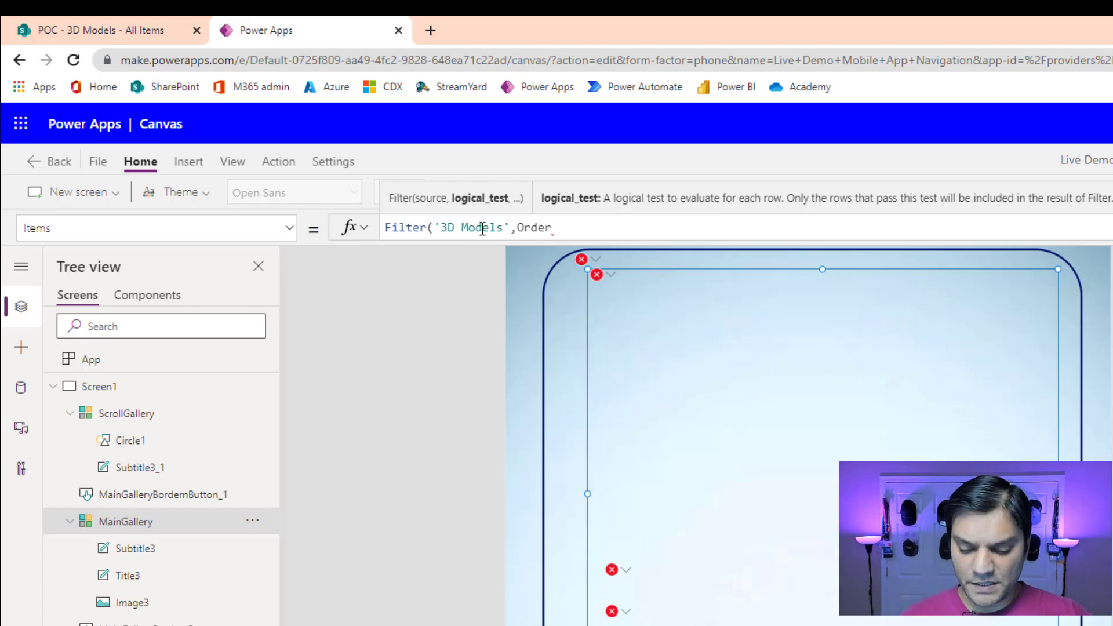
type("=var")
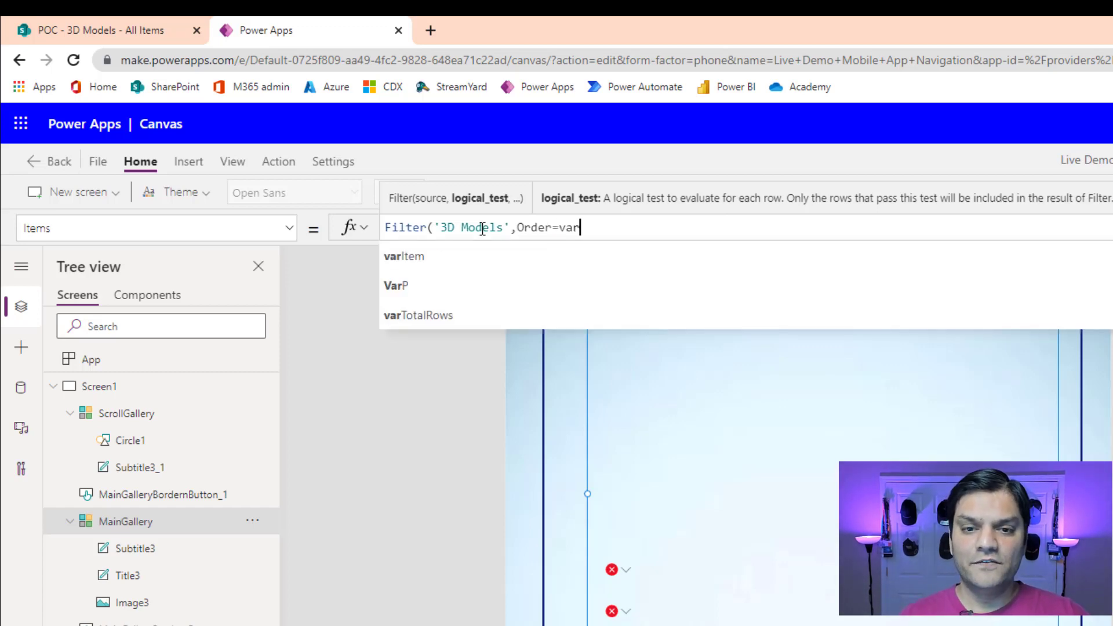
key("Tab")
type(")")
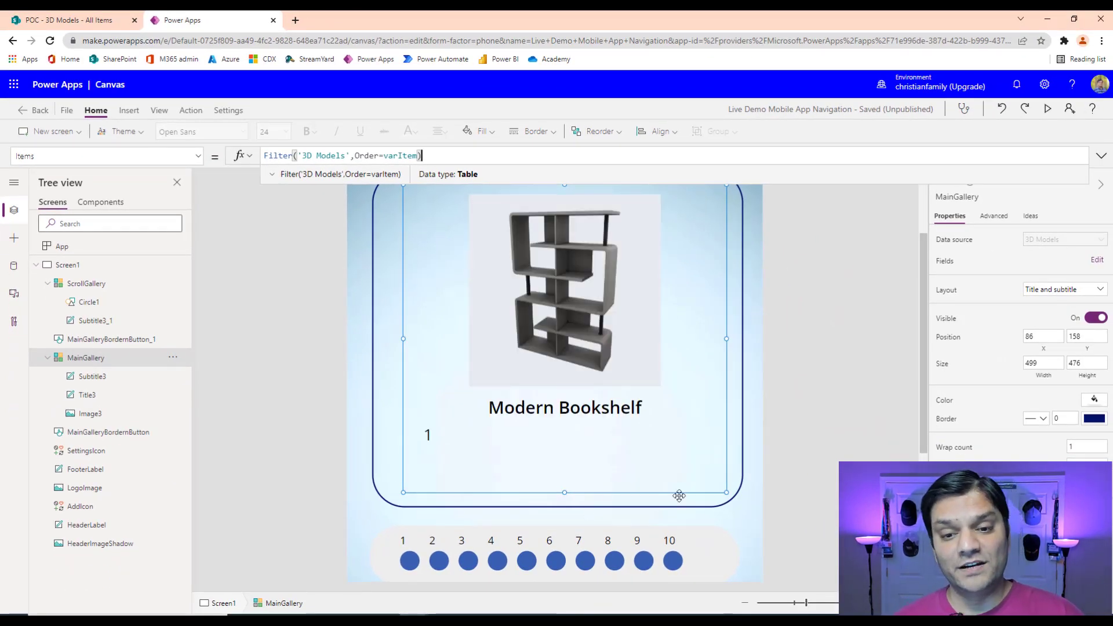
Step: Preview the app, test navigation dots 4 and 8, and return to the editor
left_click(1051, 111)
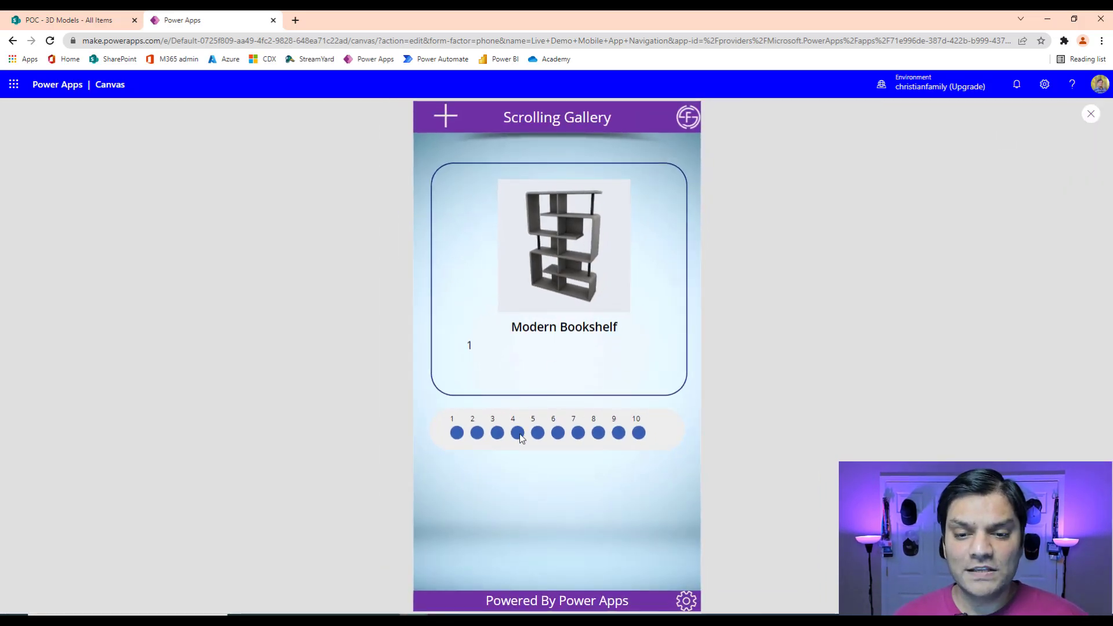
left_click(520, 434)
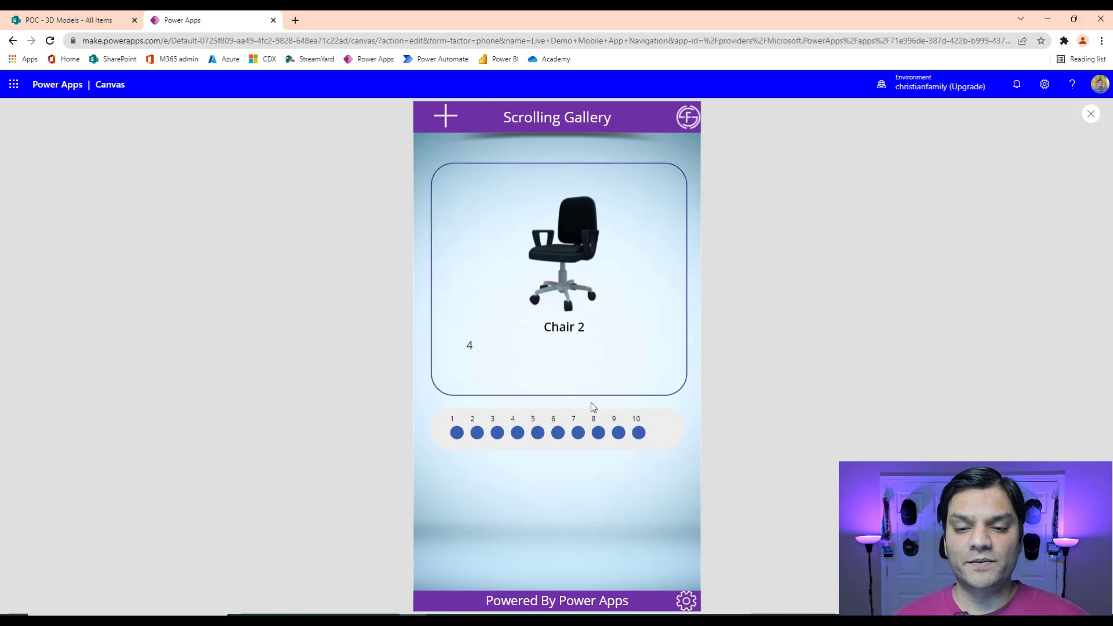
left_click(598, 432)
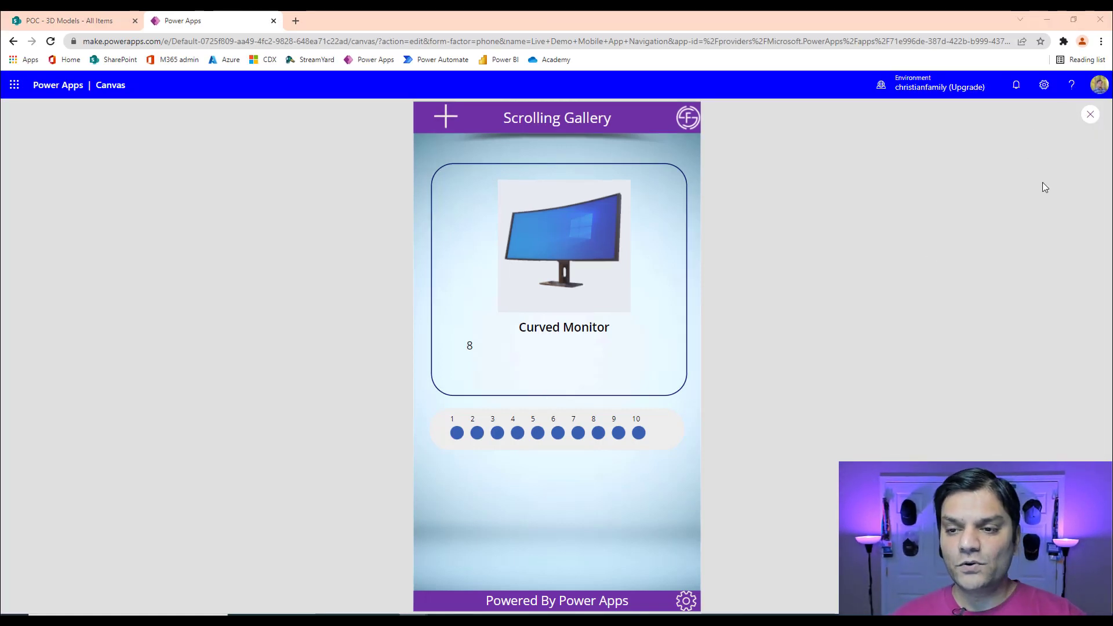
key("Escape")
Step: Begin Circle1's Fill formula as If(ThisItem.Order=varItem, RGBA(56, 96, 178, 1), so the active dot keeps the full colour
left_click(410, 486)
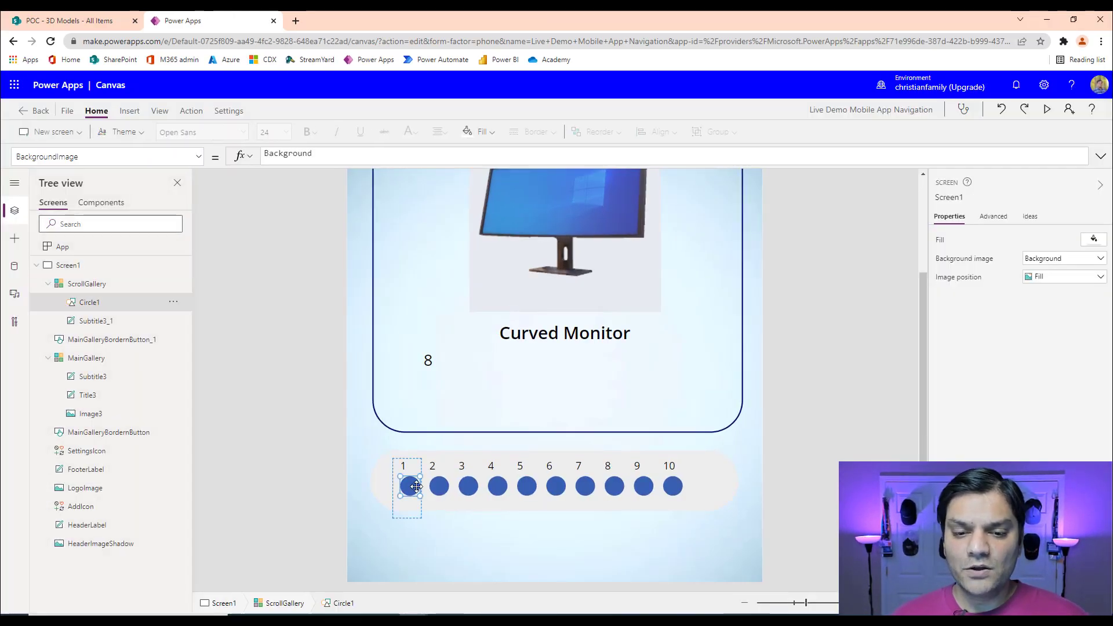
left_click(481, 132)
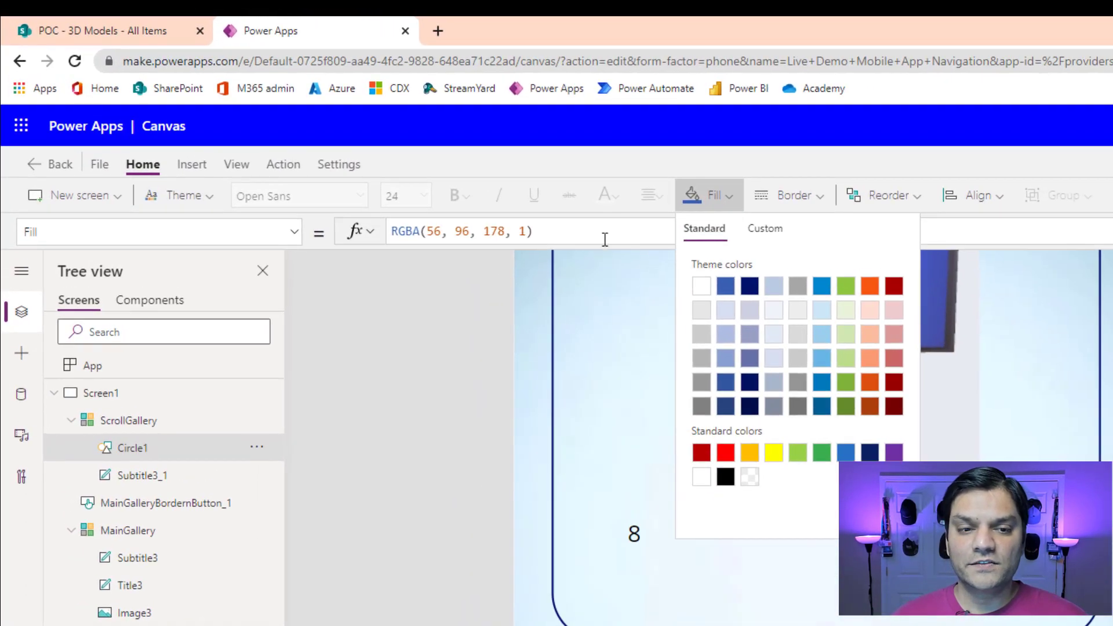
left_click(604, 239)
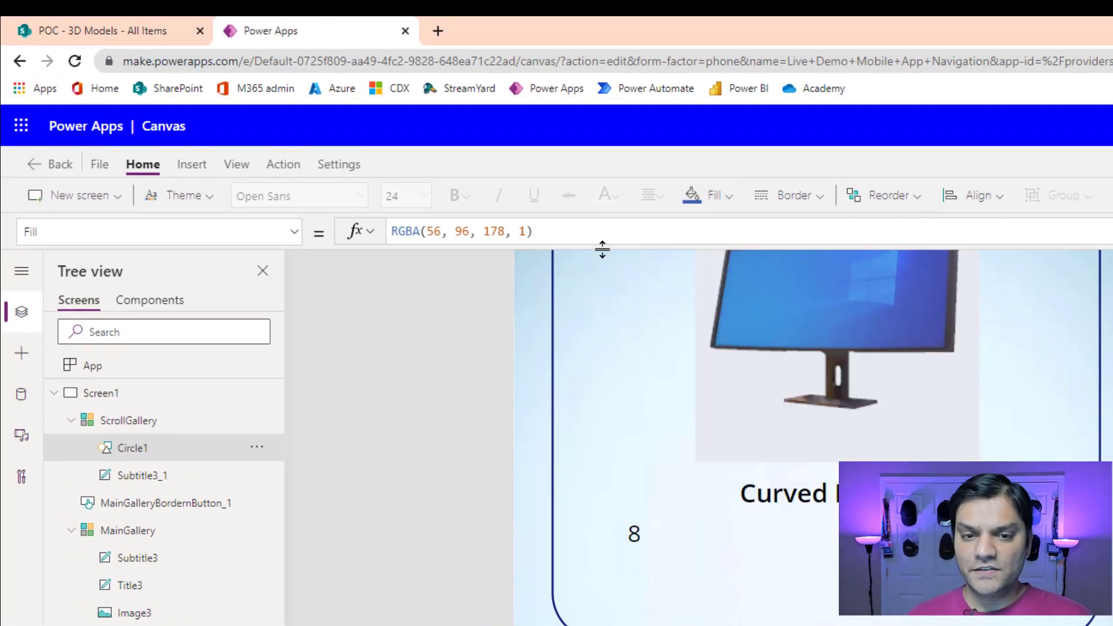
key("Home")
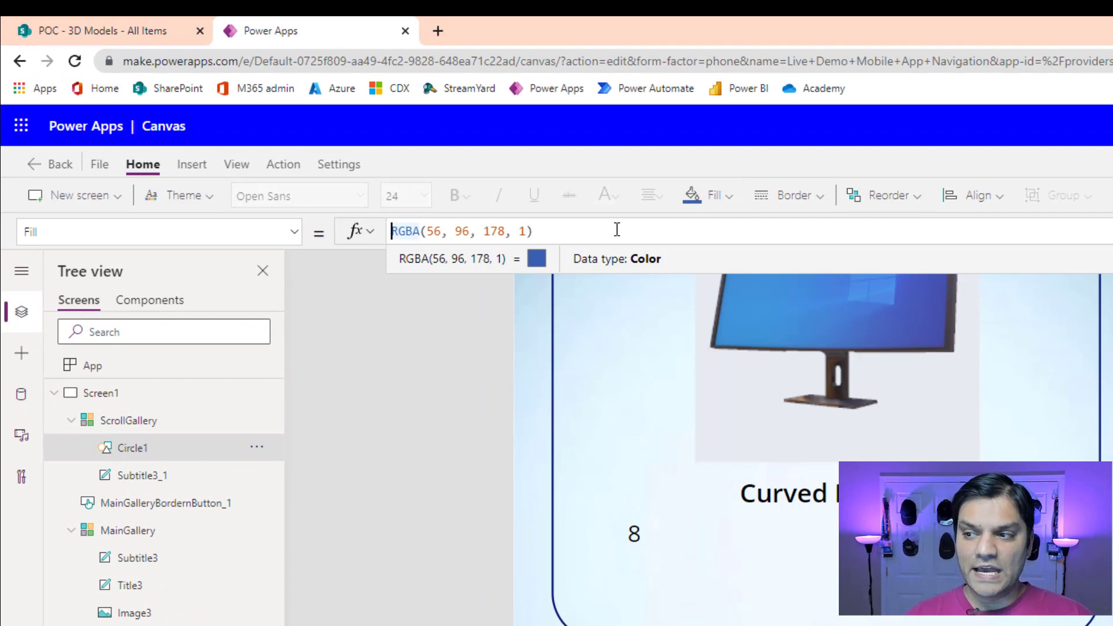
type("if( ")
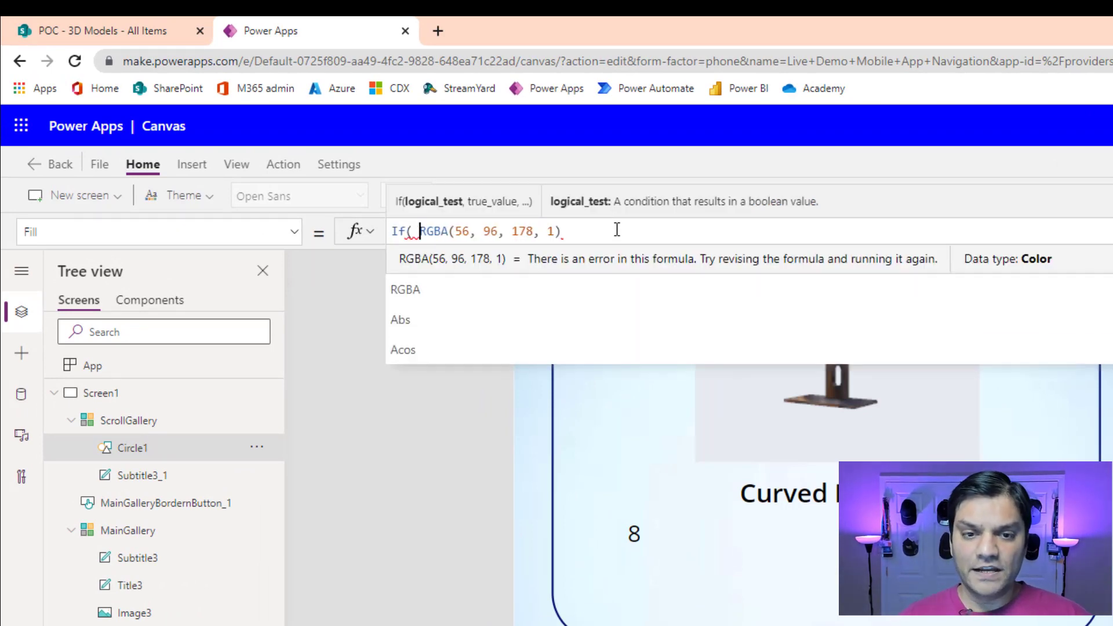
type("This")
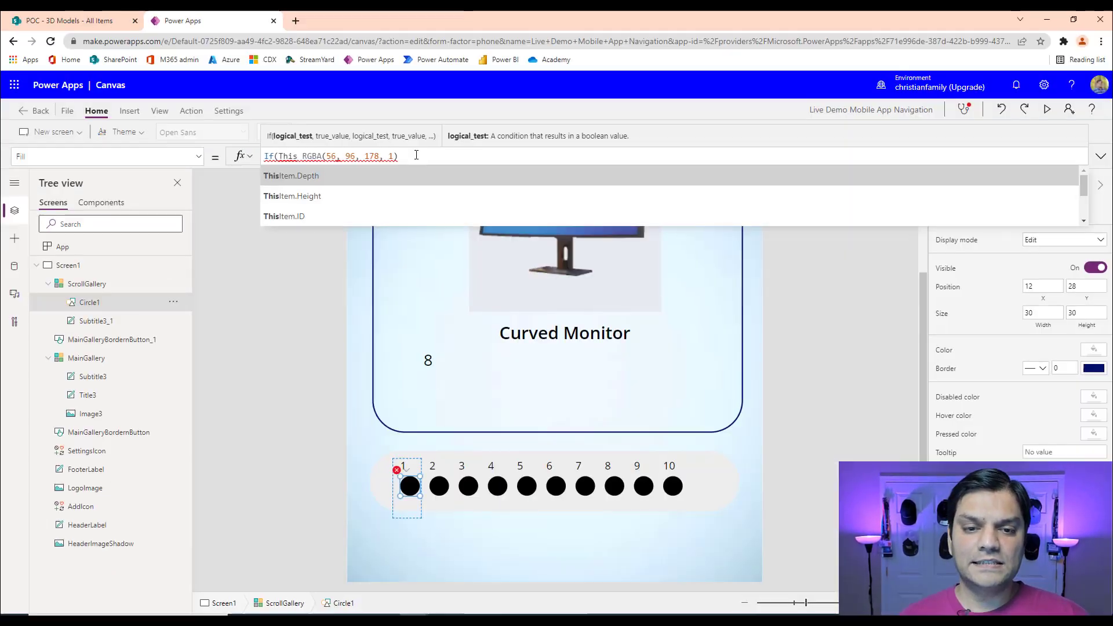
key("Up")
key("Return")
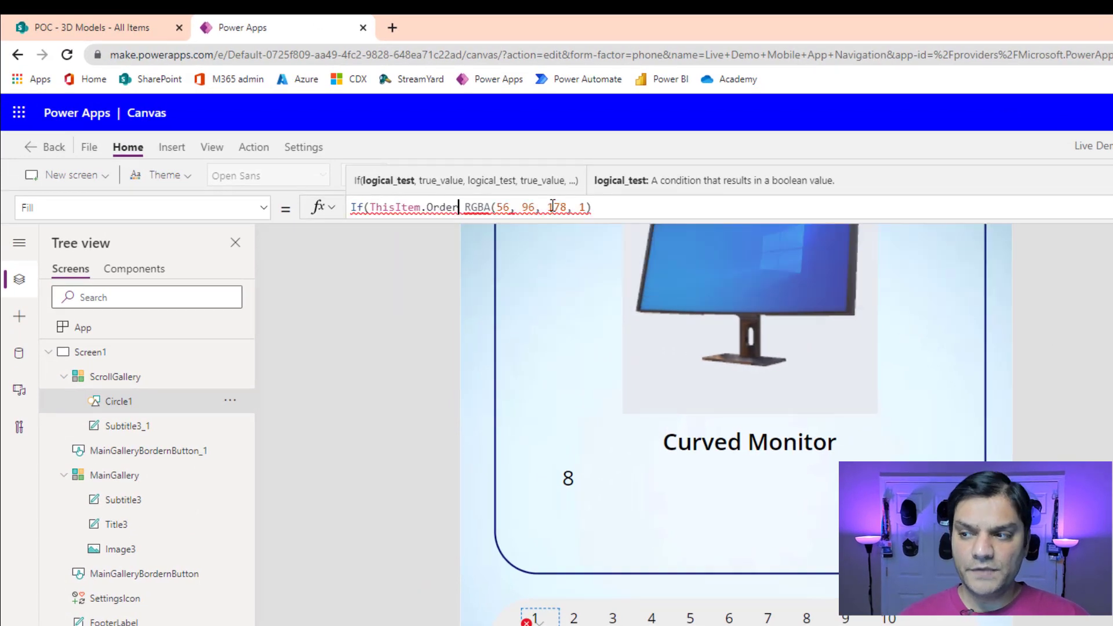
type("=varItem")
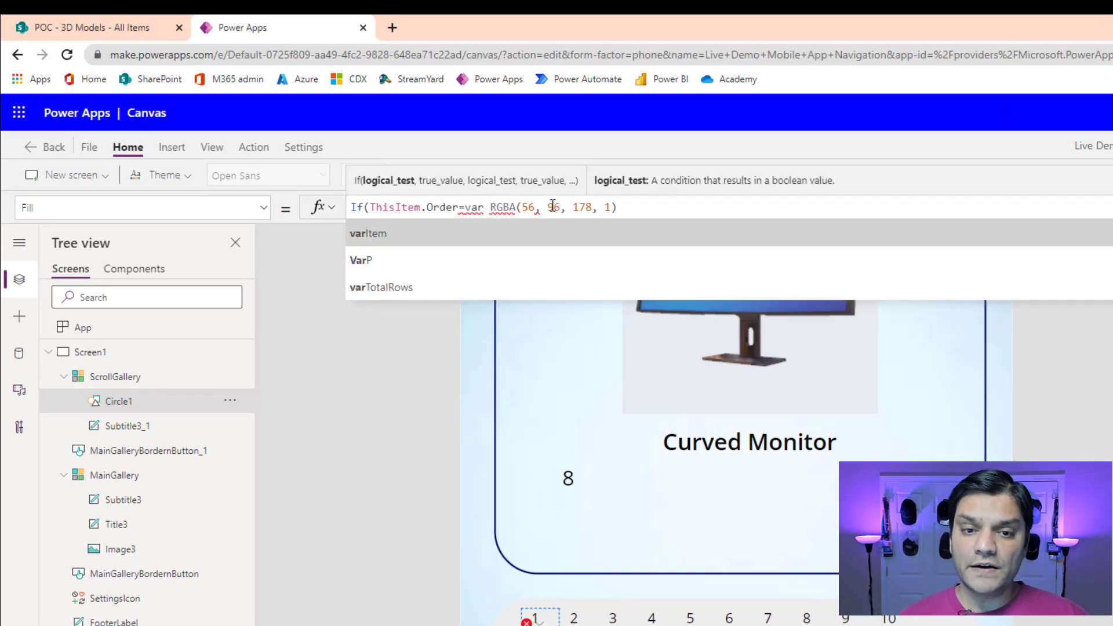
type(",")
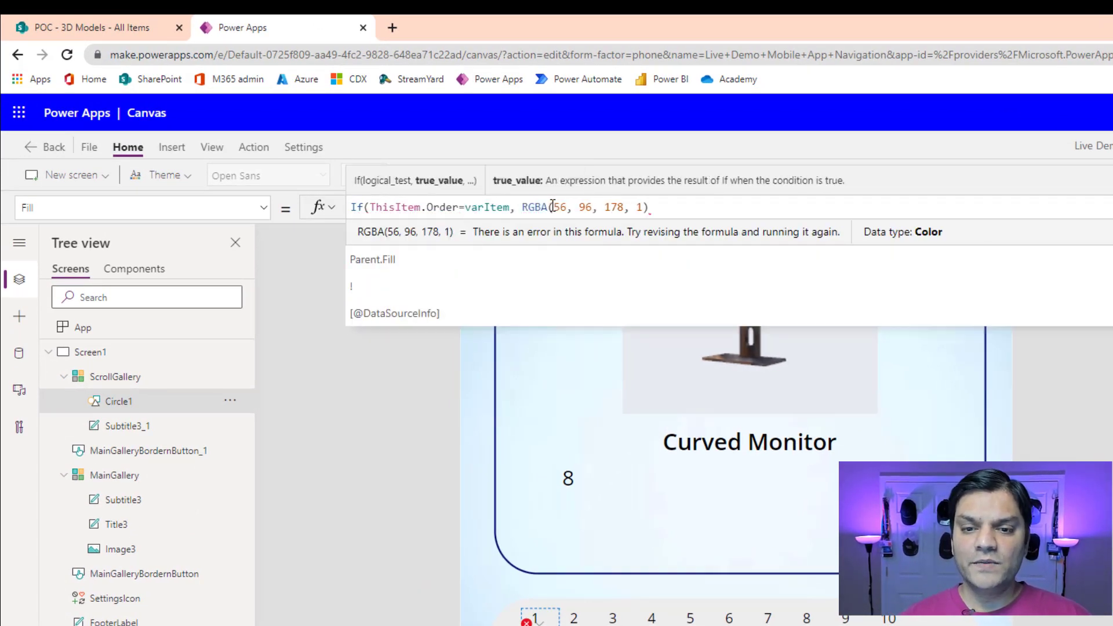
key("End")
type(",")
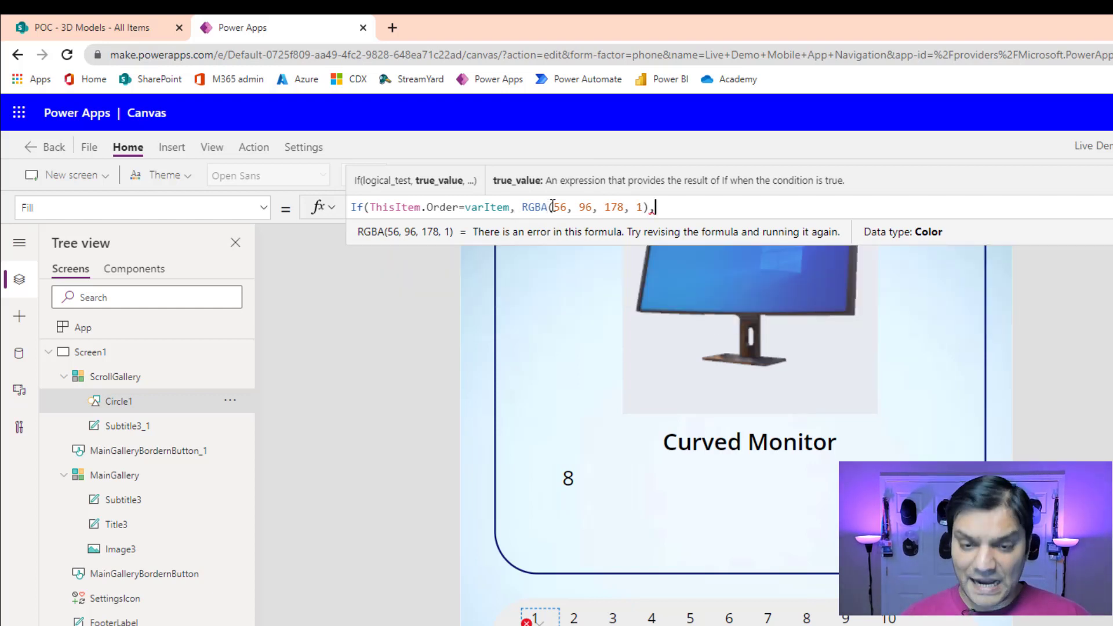
Step: Complete Circle1's Fill formula with a copy of the colour at half opacity, RGBA(56, 96, 178, 0.5), for inactive dots
key("shift+Left")
key("shift+Left")
key("shift+Left")
key("shift+Left")
key("shift+Left")
key("shift+Left")
key("shift+Left")
key("shift+Left")
key("shift+Left")
key("shift+Left")
key("shift+Left")
key("shift+Left")
key("shift+Left")
key("shift+Left")
key("shift+Left")
key("shift+Left")
key("shift+Left")
key("shift+Left")
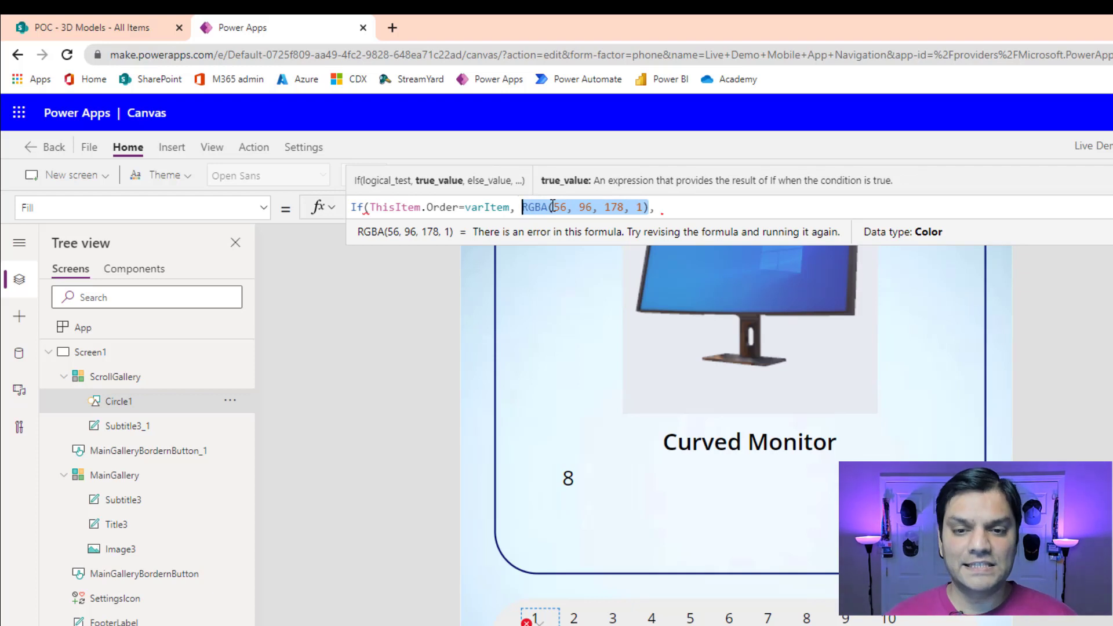
key("ctrl+c")
key("End")
key("ctrl+v")
key("Left")
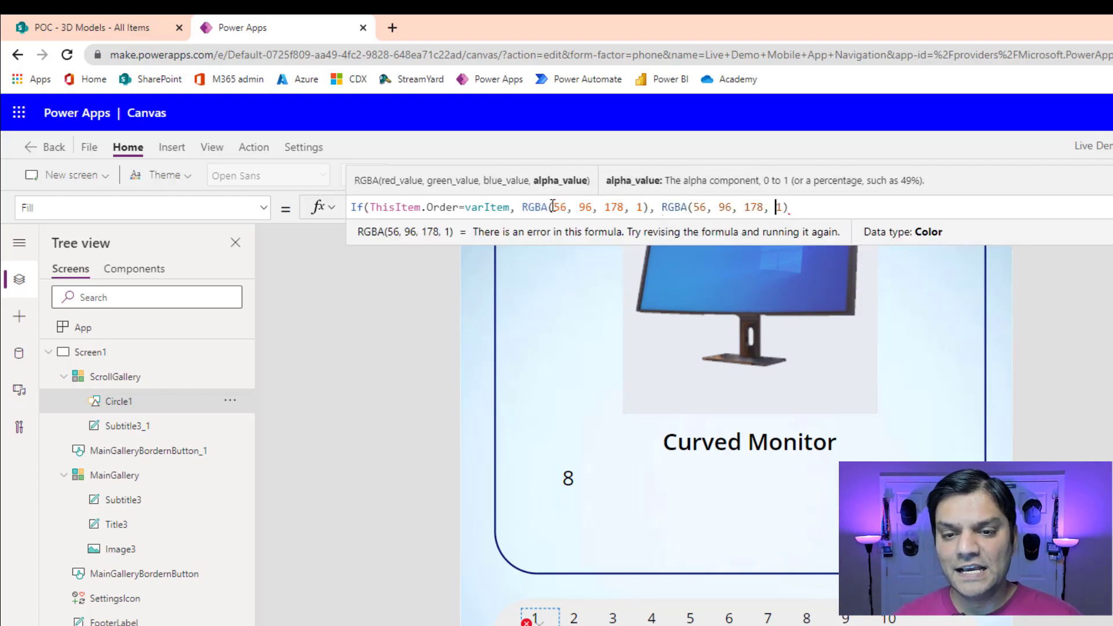
key("BackSpace")
type("0.5")
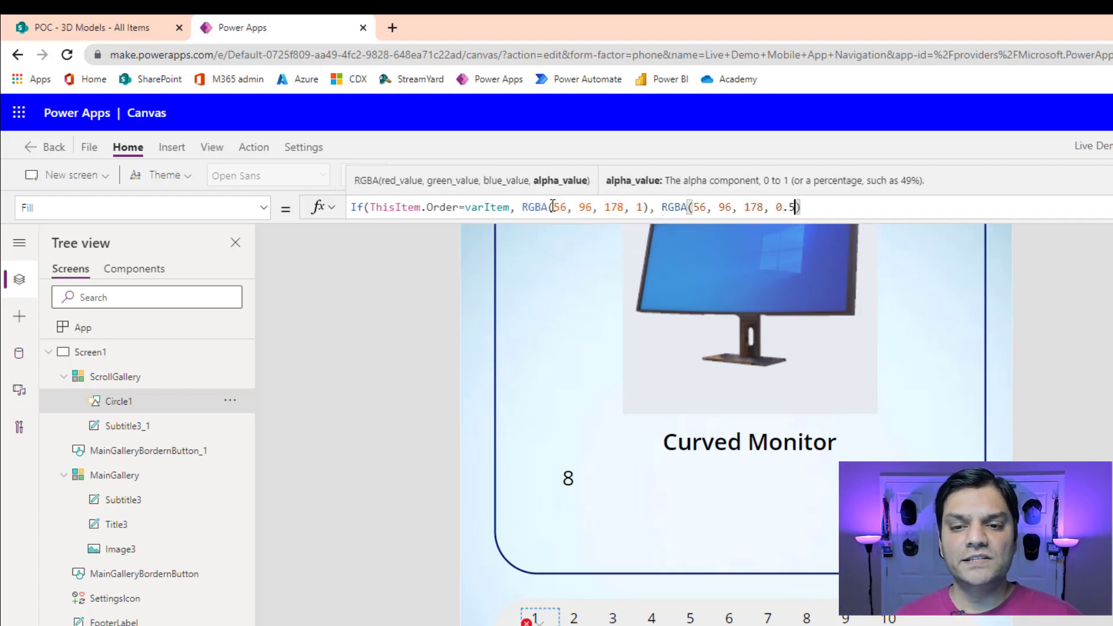
type(")")
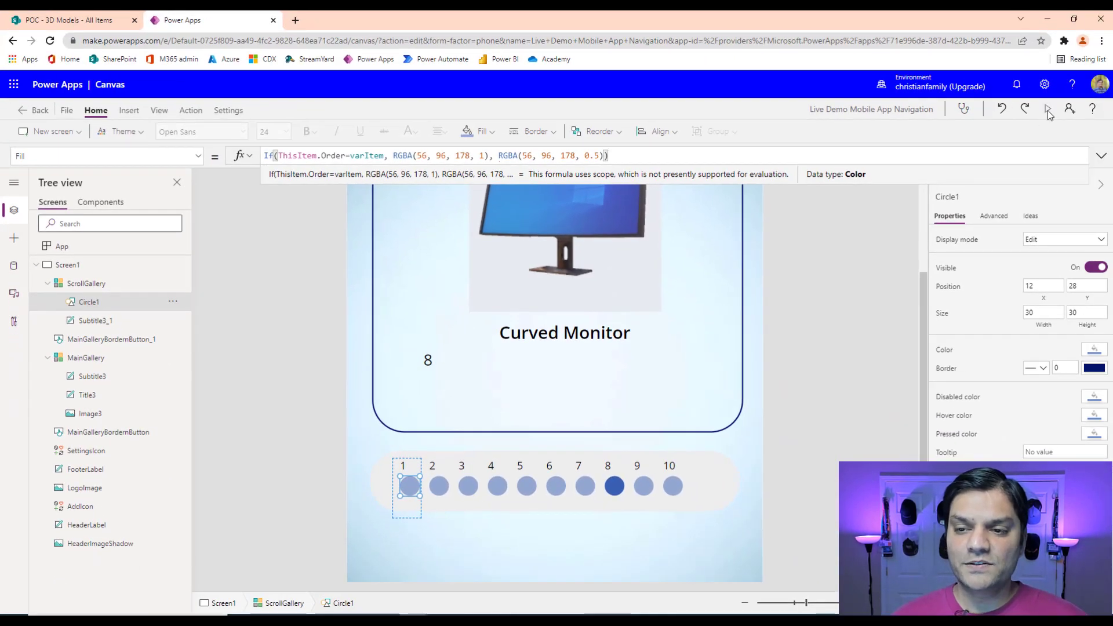
Step: Preview the app to check the navigation dot highlighting, and return to the editor
left_click(1049, 111)
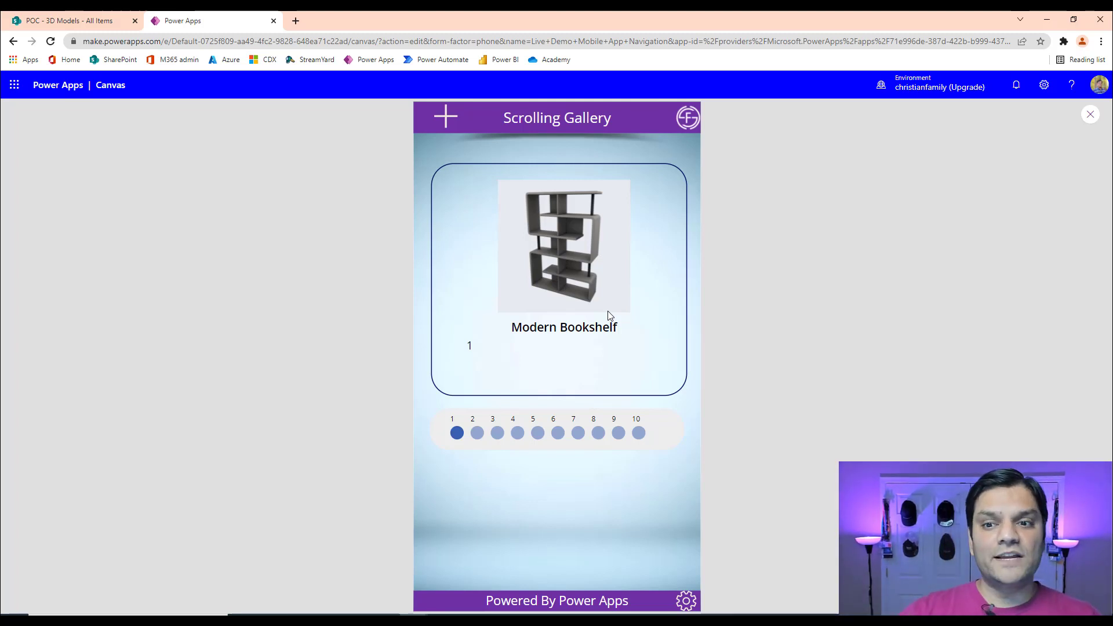
left_click(1089, 116)
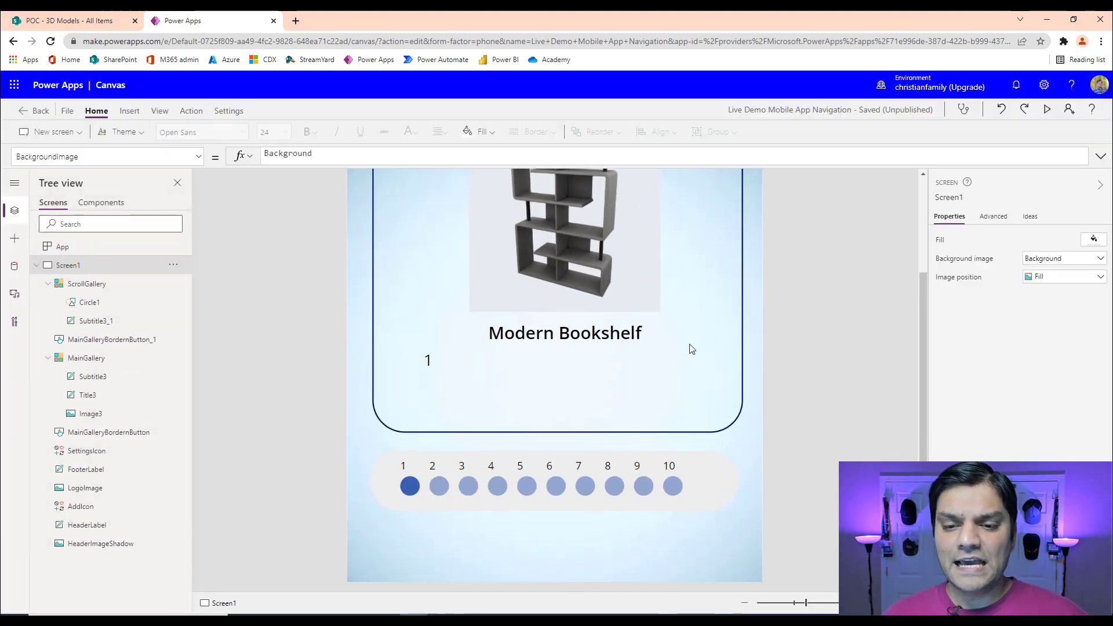
left_click_drag(804, 606, 794, 605)
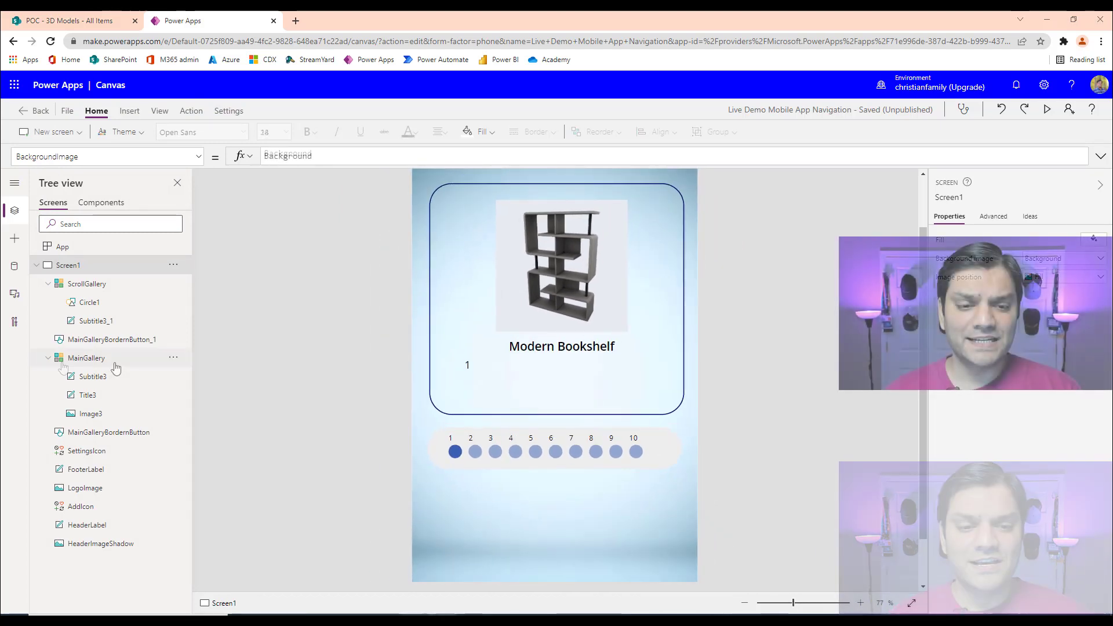
Step: Try the Show navigation option of MainGallery, preview the app, and return to the editor
left_click(112, 364)
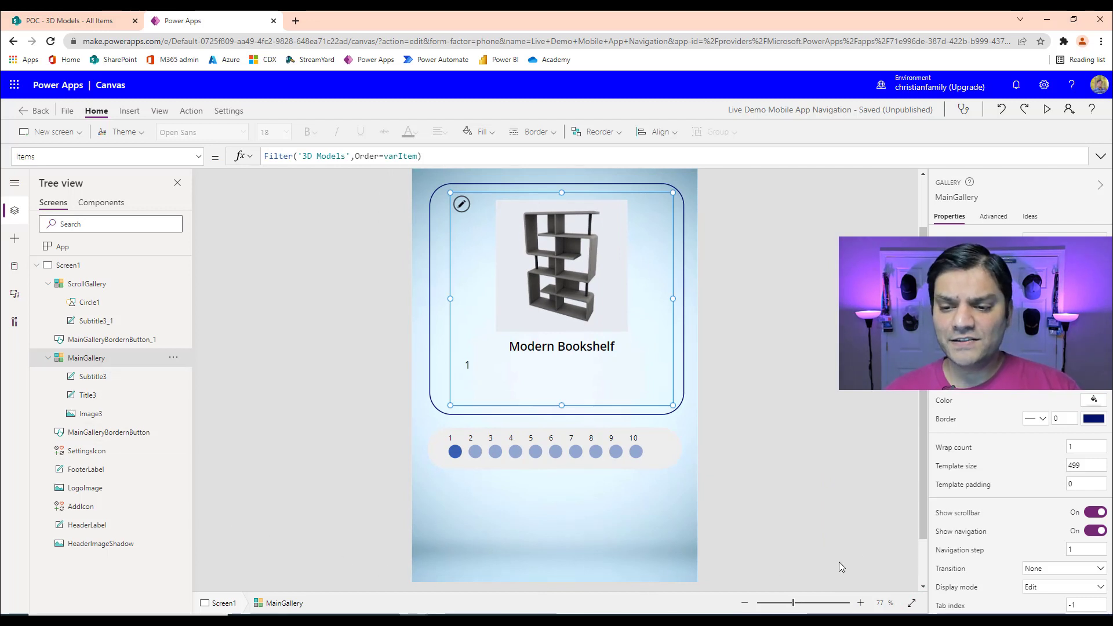
left_click(1092, 534)
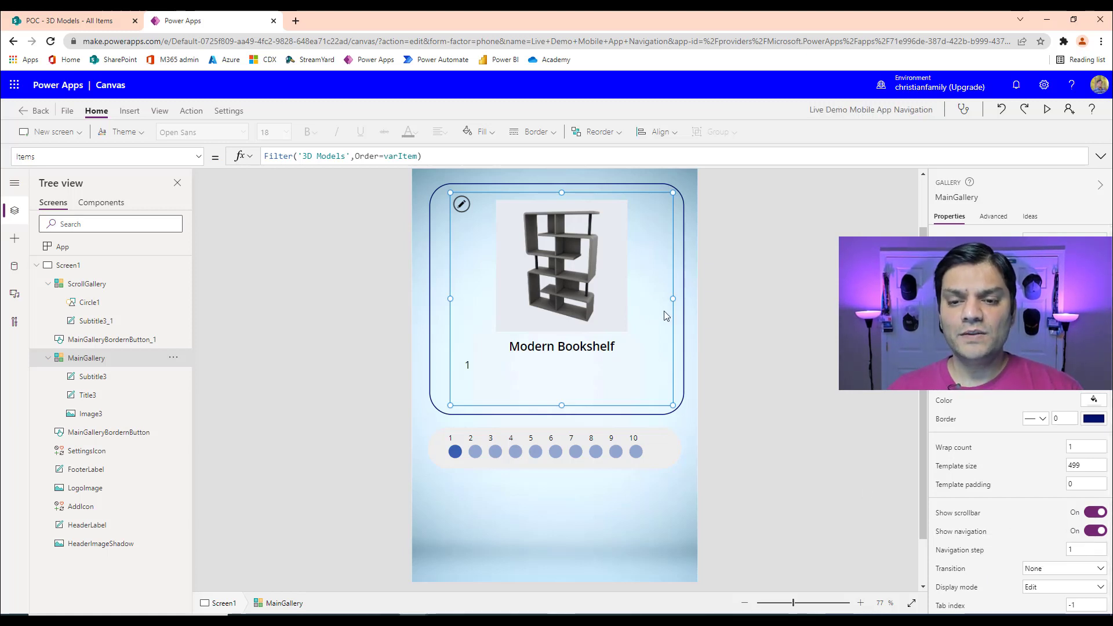
left_click(1048, 110)
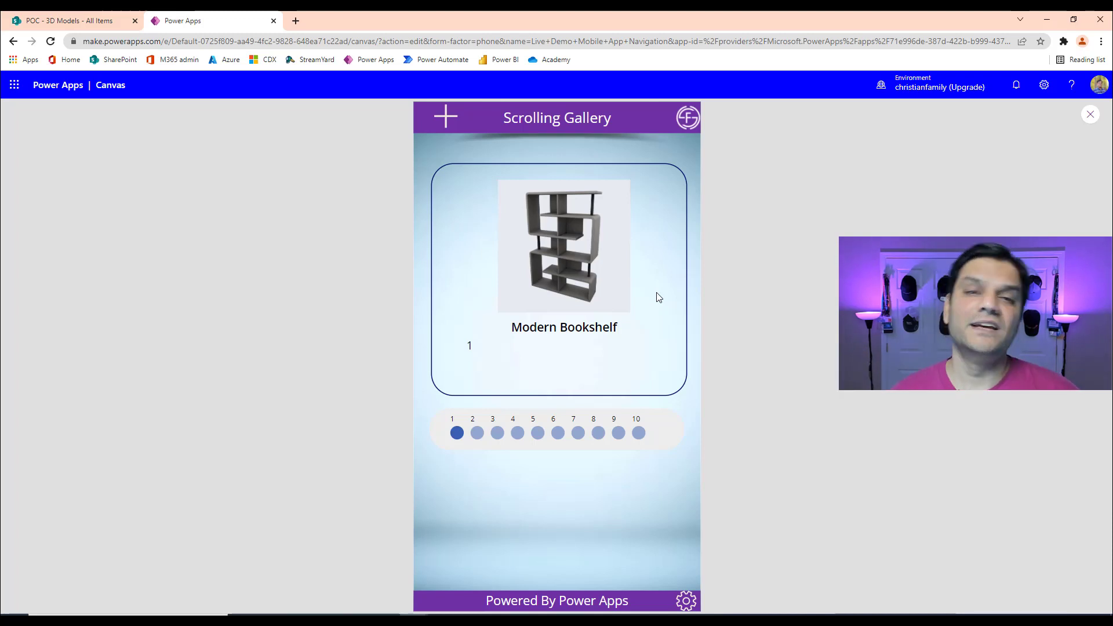
left_click(1090, 115)
Step: Insert an Add icon on Screen1 and change its icon type to Right
left_click(129, 111)
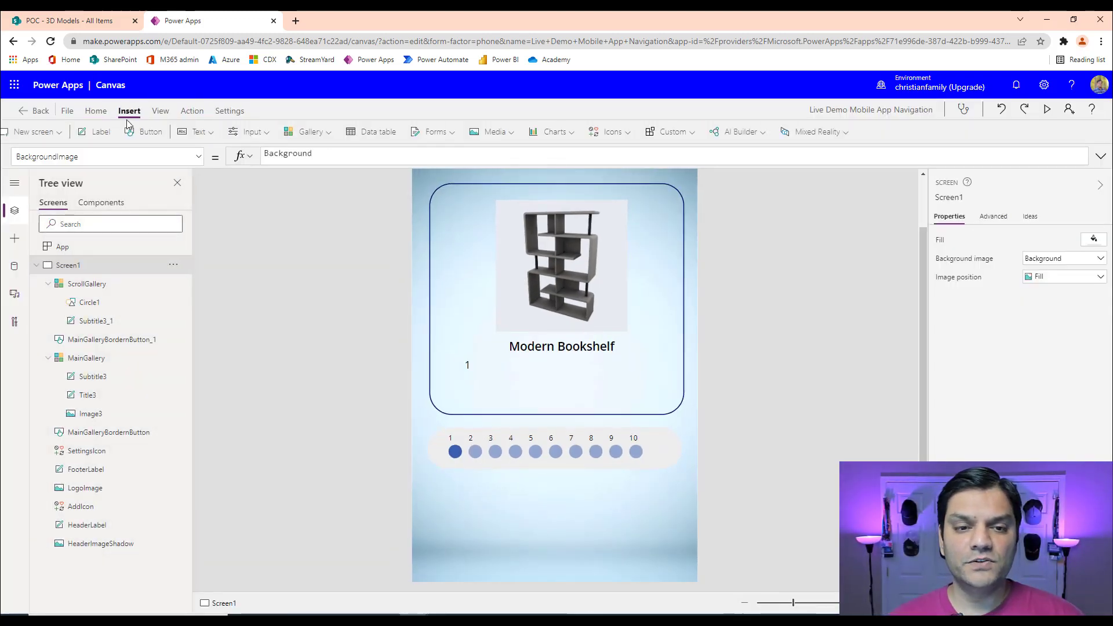
left_click(643, 135)
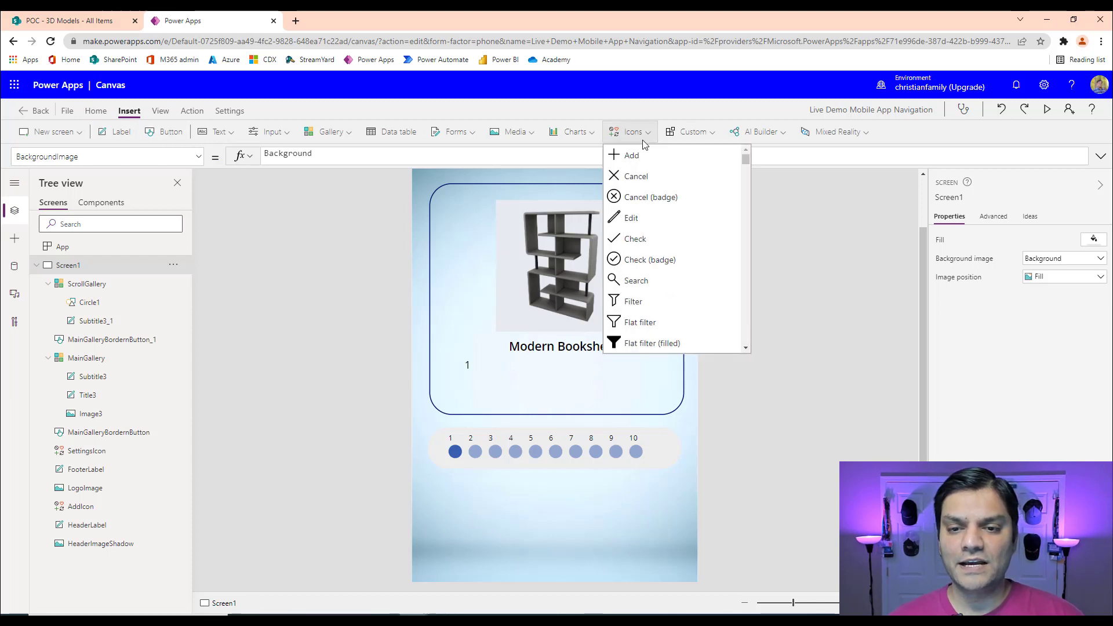
key("Escape")
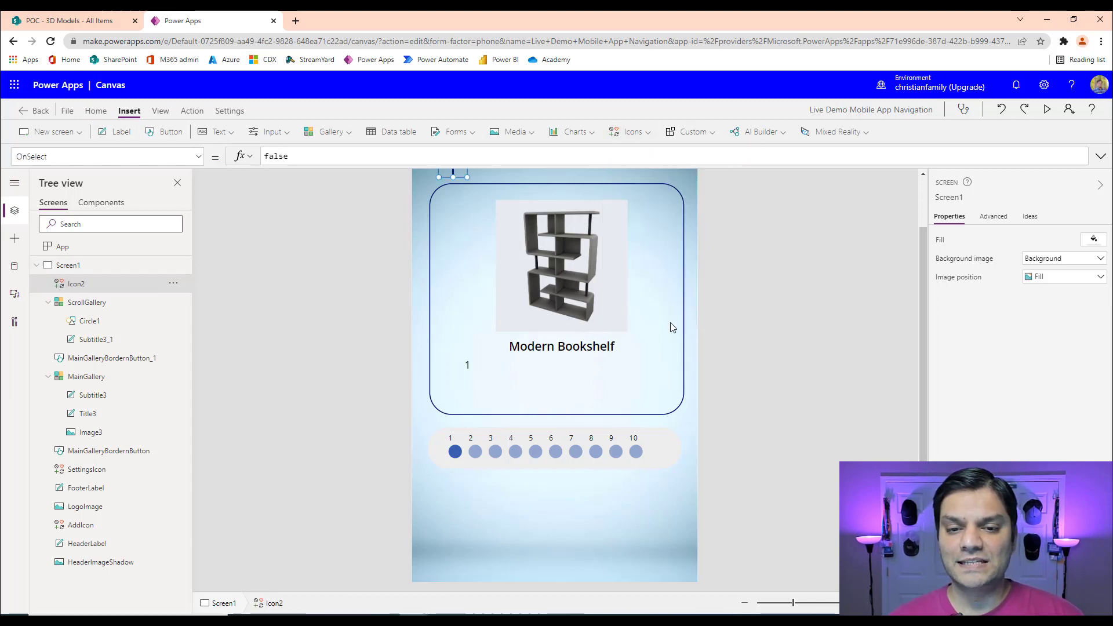
left_click(1037, 245)
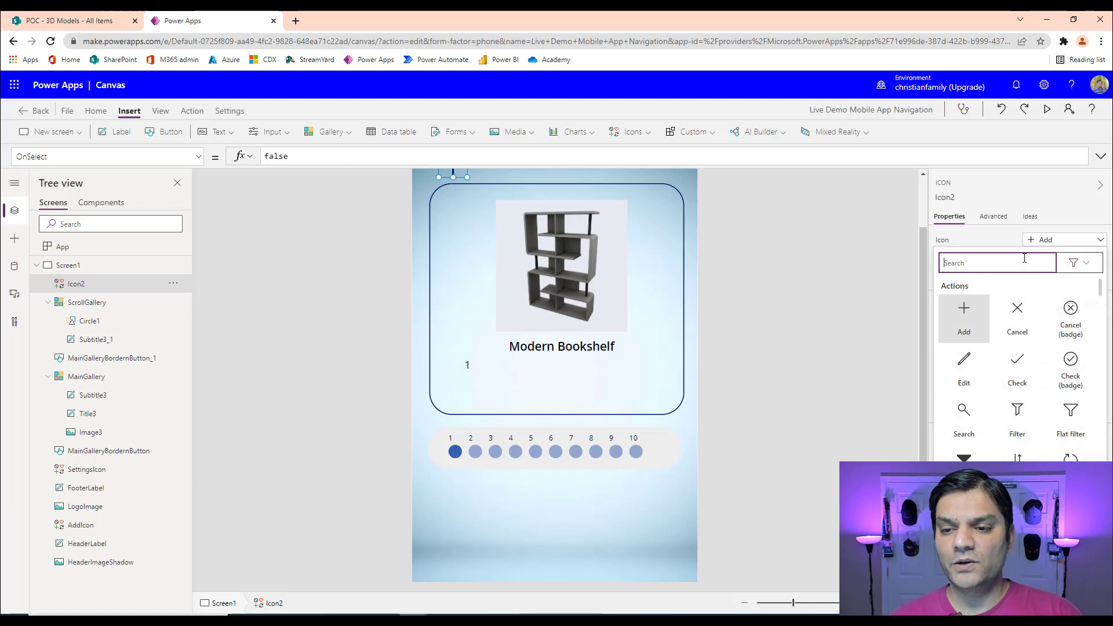
type("righ")
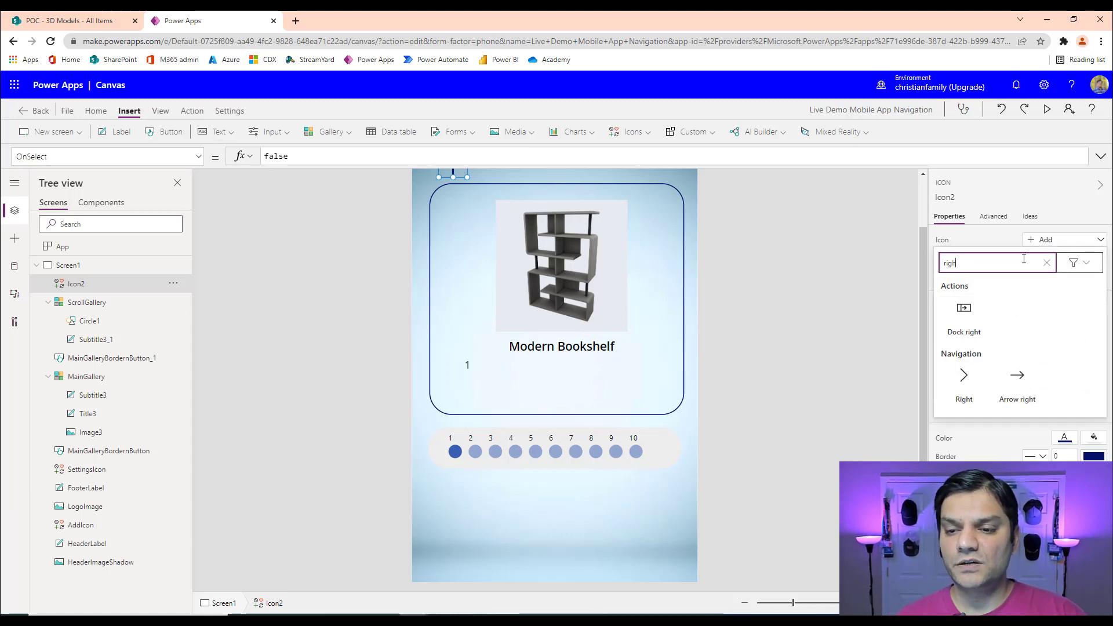
left_click(964, 380)
Step: Place the new icon inside the gallery frame's right edge at about X 540, Y 298, sized 64 by 93, and rename it RightIcon
scroll(690, 327, "up", 1)
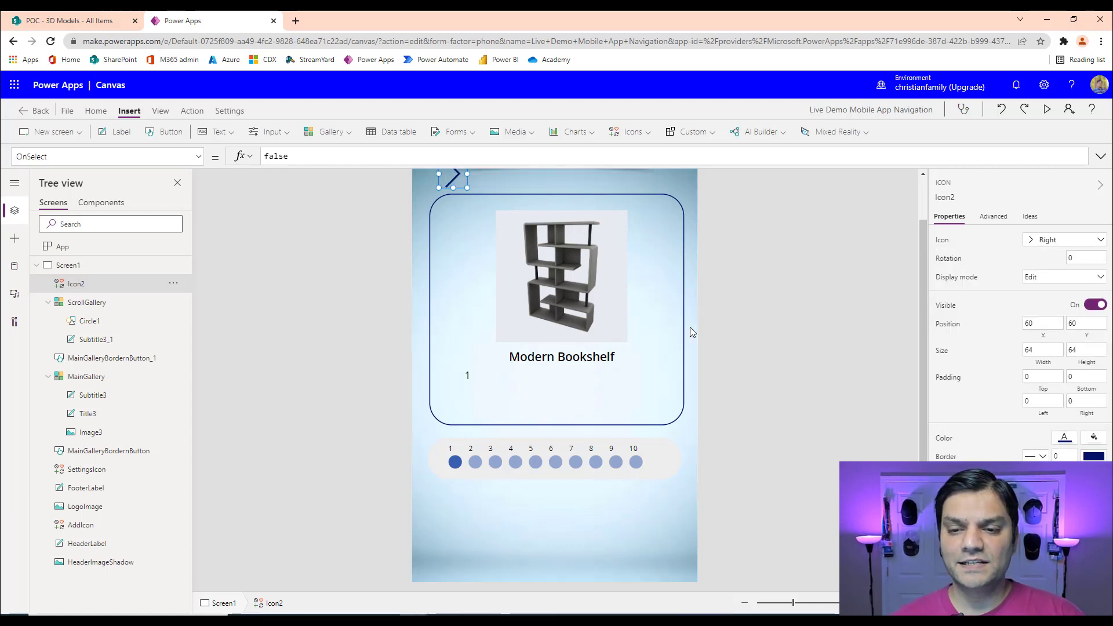
left_click_drag(451, 184, 671, 288)
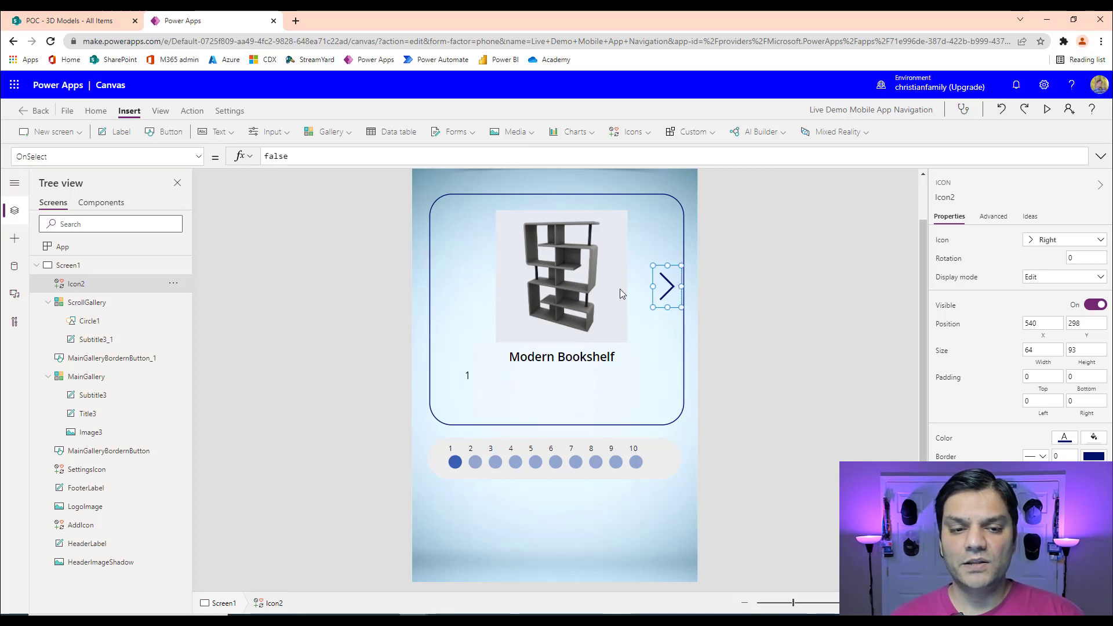
double_click(98, 290)
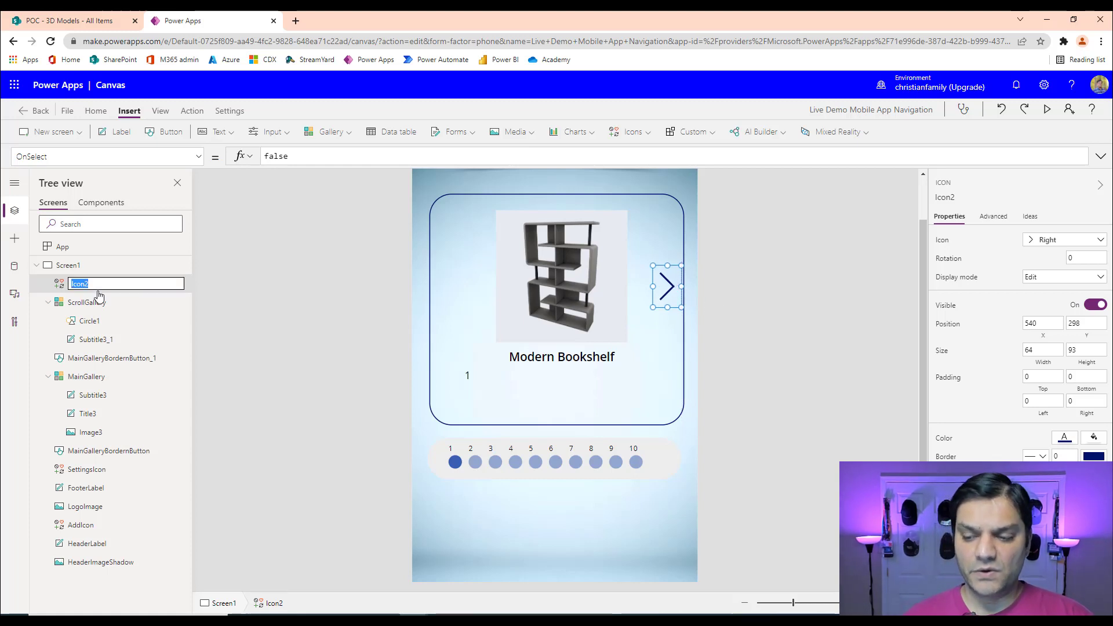
type("RightIcon")
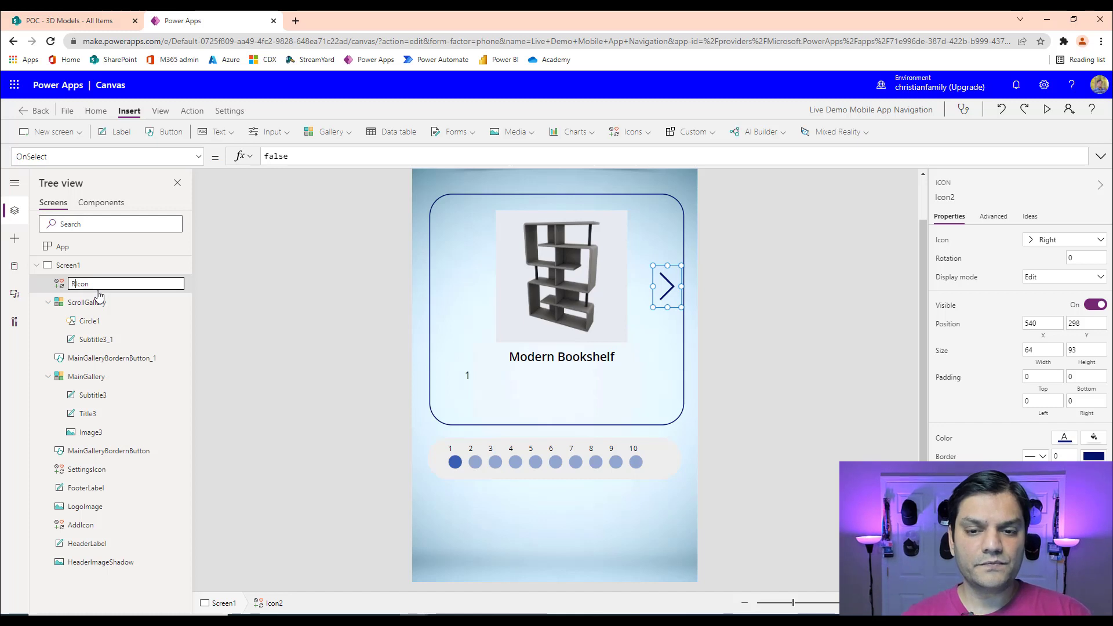
key("Return")
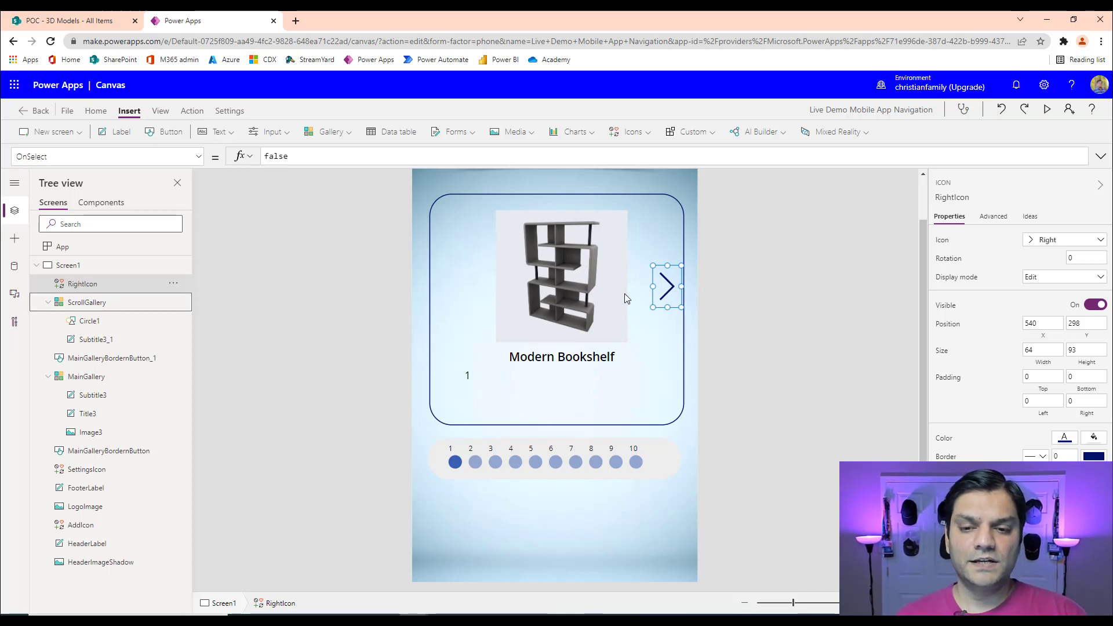
left_click(781, 315)
Step: Duplicate RightIcon and place the copy at the gallery frame's left edge, at about X 40, Y 298
left_click(657, 296)
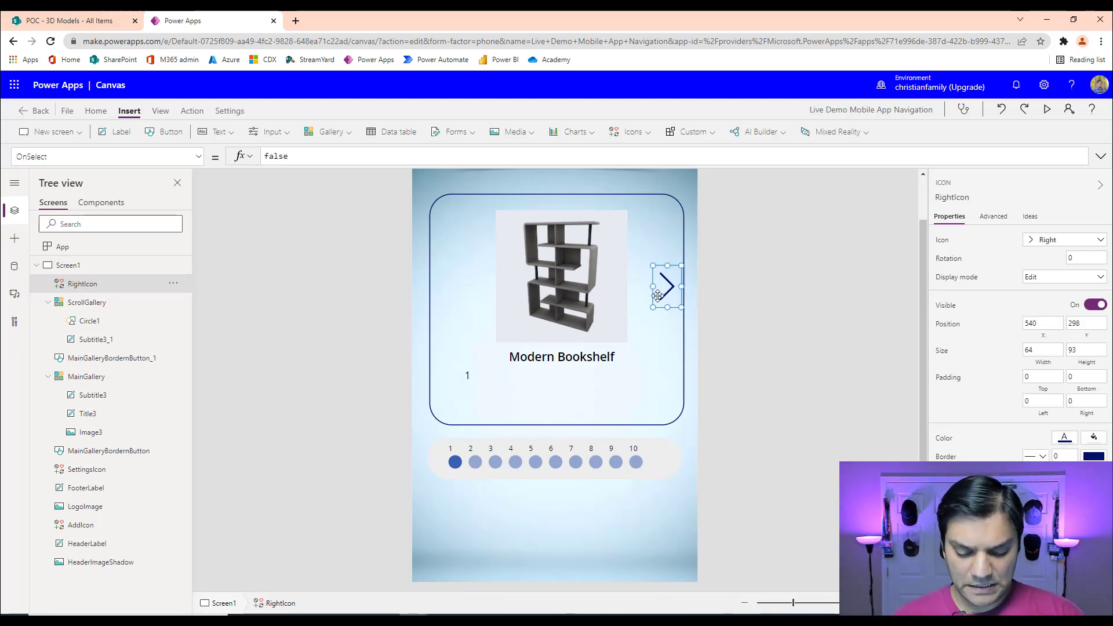
key("ctrl+c")
key("ctrl+v")
left_click_drag(665, 293, 442, 288)
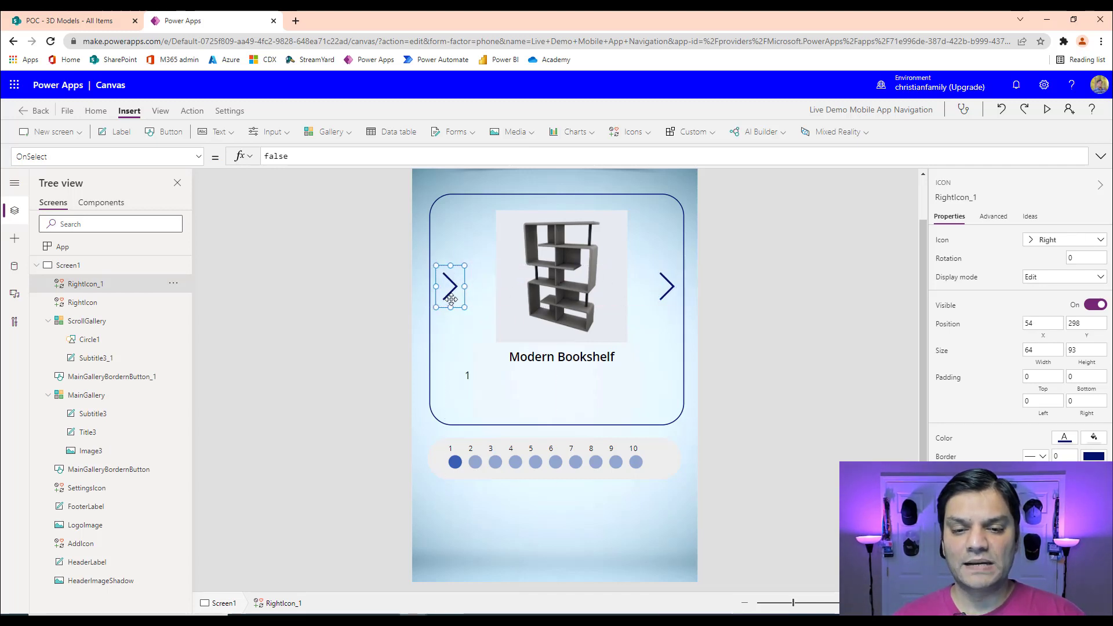
left_click_drag(447, 283, 441, 287)
Step: Change the icon type of the copied arrow RightIcon_1 to Left
left_click(1051, 244)
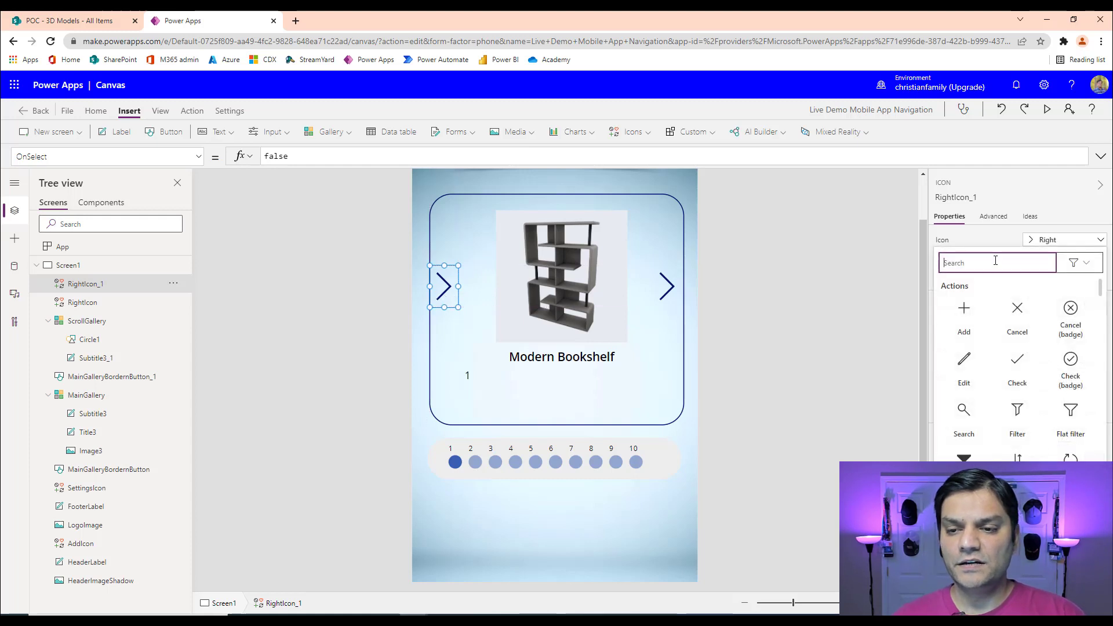
type("lef")
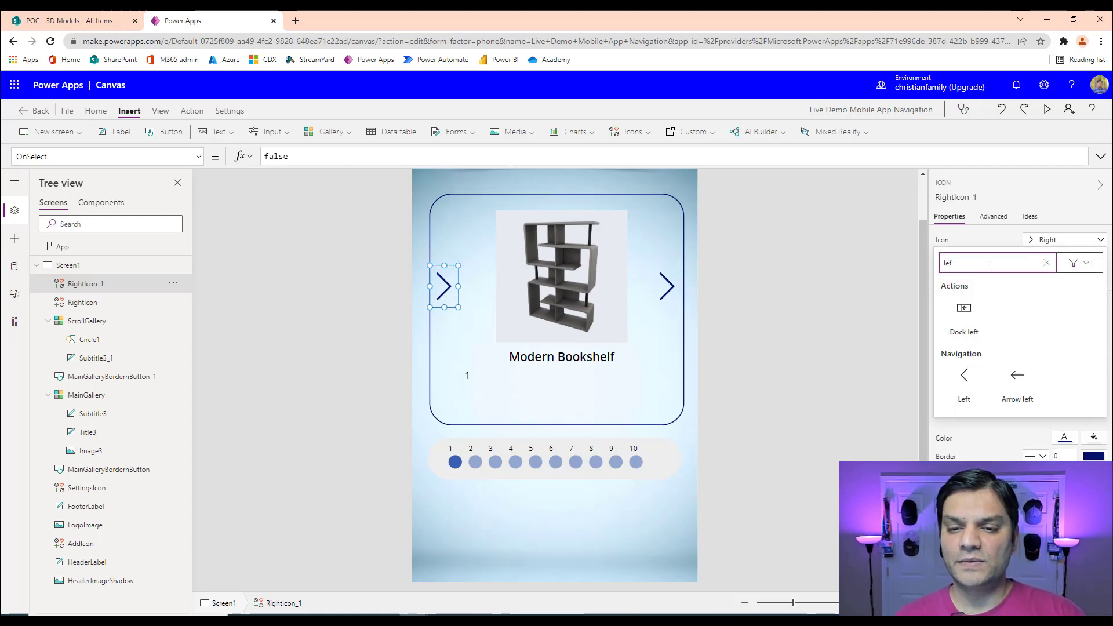
left_click(964, 383)
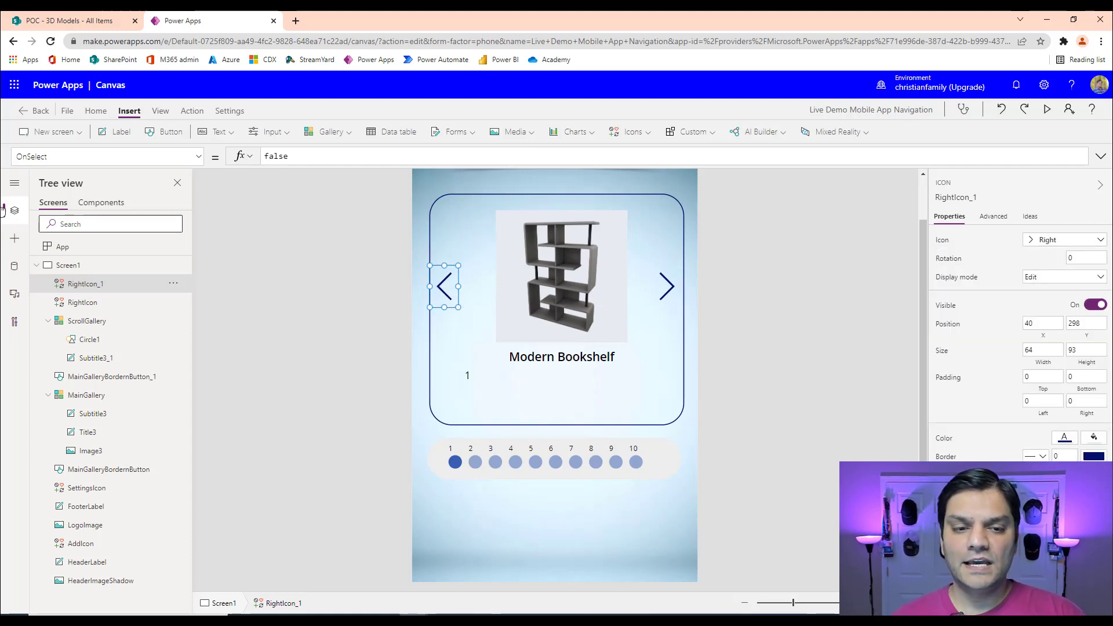
Step: Rename the left arrow icon RightIcon_1 to LeftIcon
double_click(110, 283)
key("End")
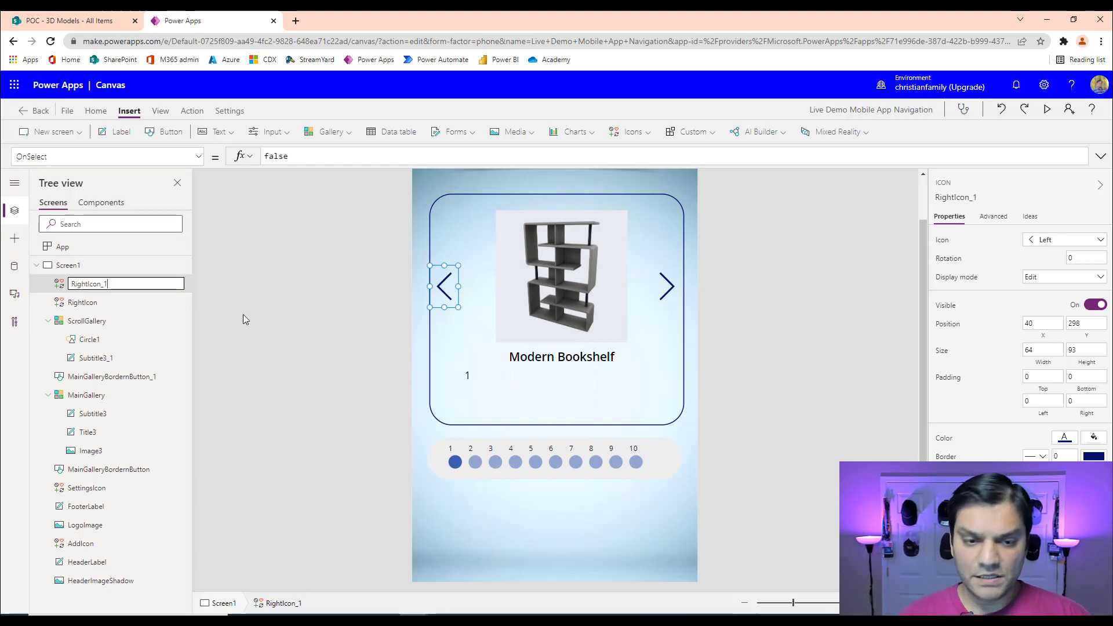
key("BackSpace")
key("BackSpace")
key("Home")
key("Delete")
key("Delete")
key("Delete")
key("Delete")
key("Delete")
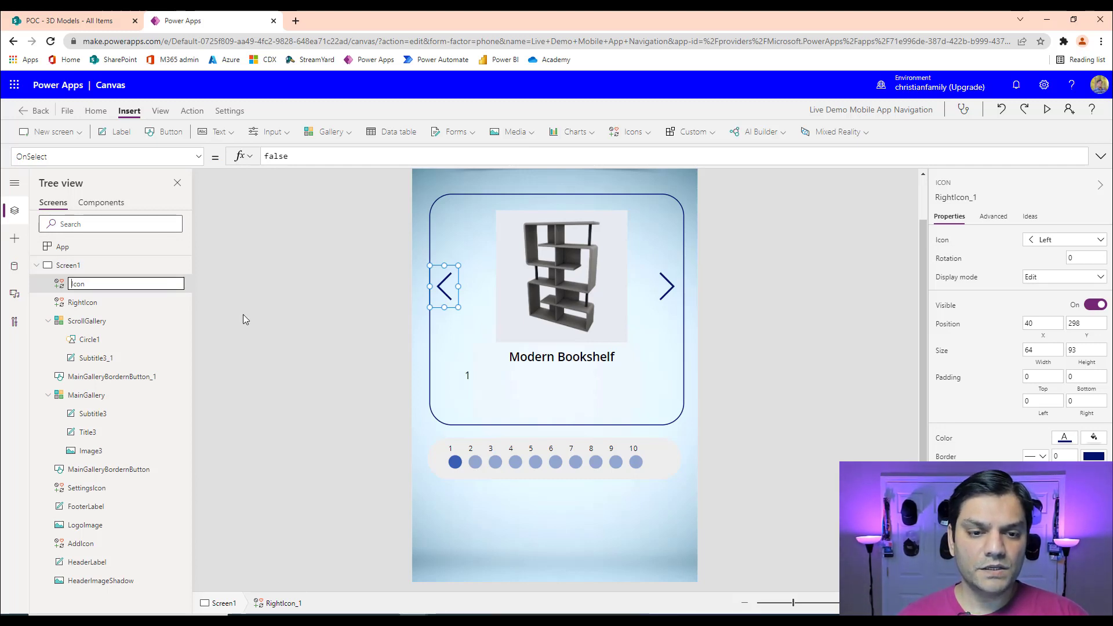
type("Left")
key("Return")
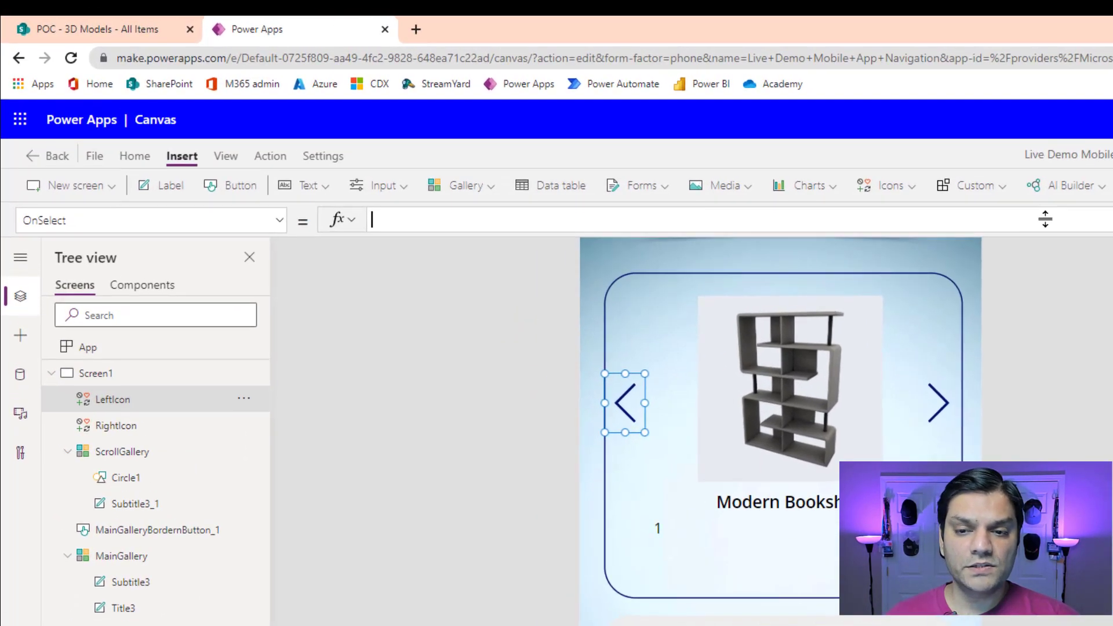
Step: Start LeftIcon's OnSelect formula as a multi-line If with the condition varItem>1 && varItem<=varTotalRows
left_click(563, 220)
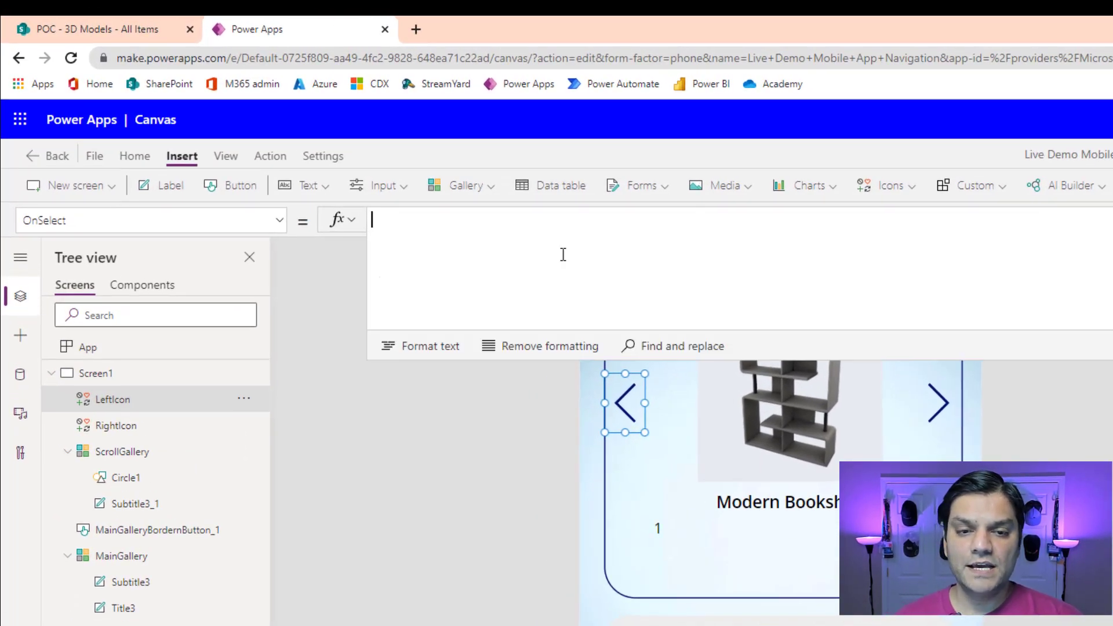
type("If")
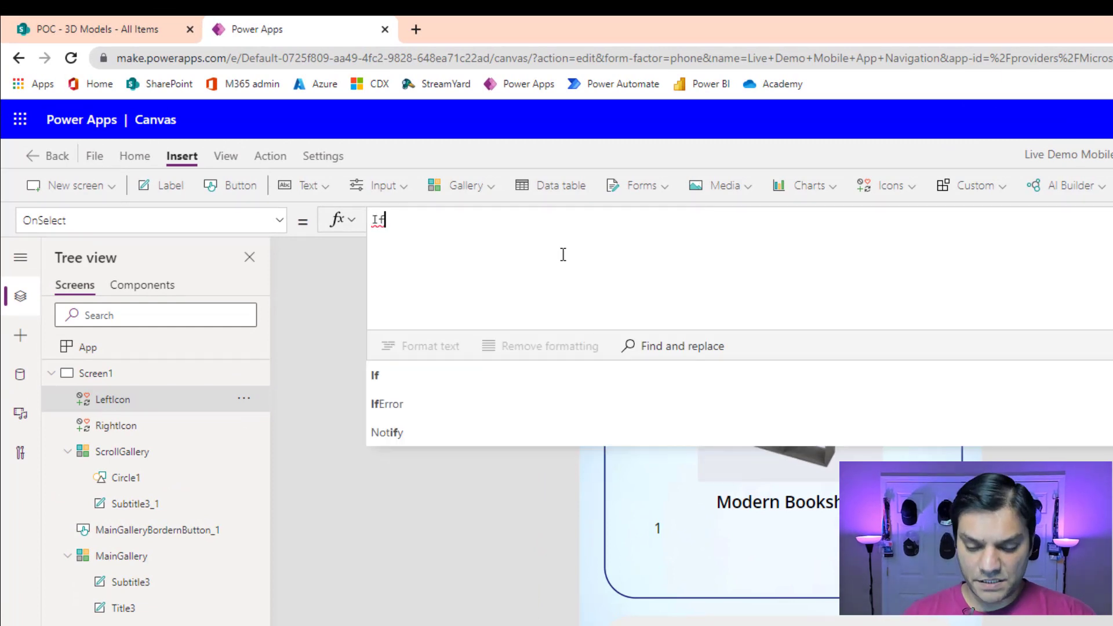
type("(")
key("shift+Return")
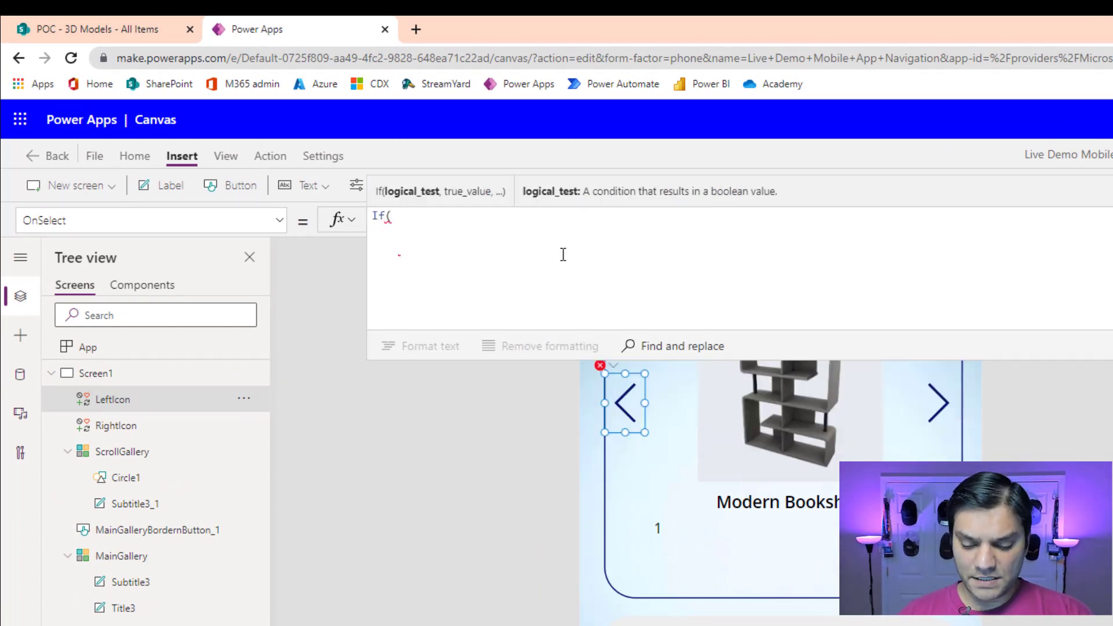
key("Up")
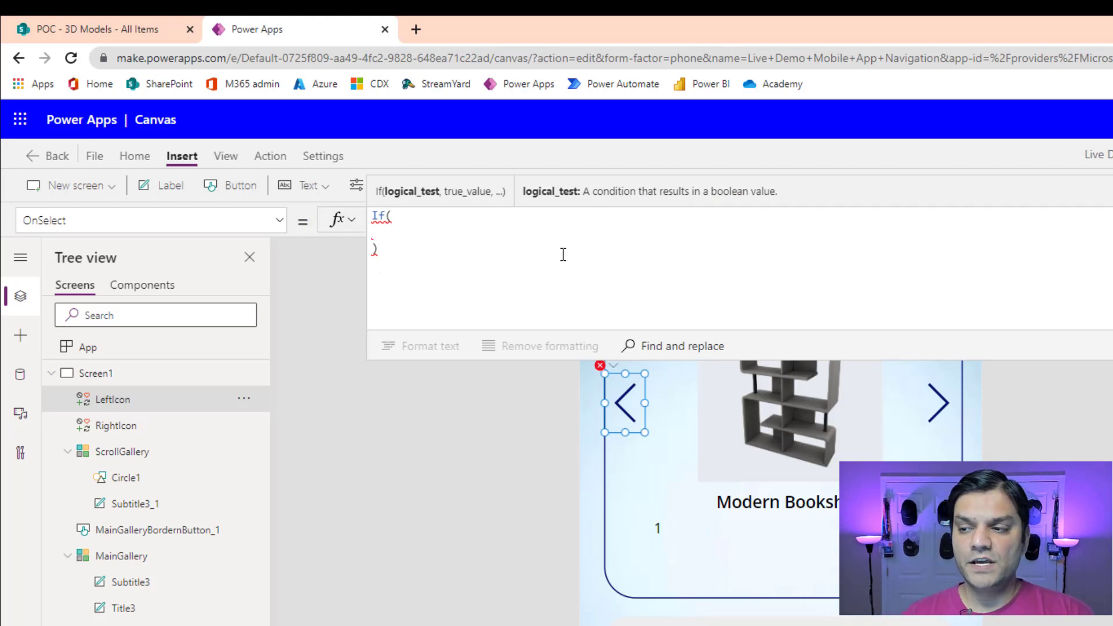
type("varItem")
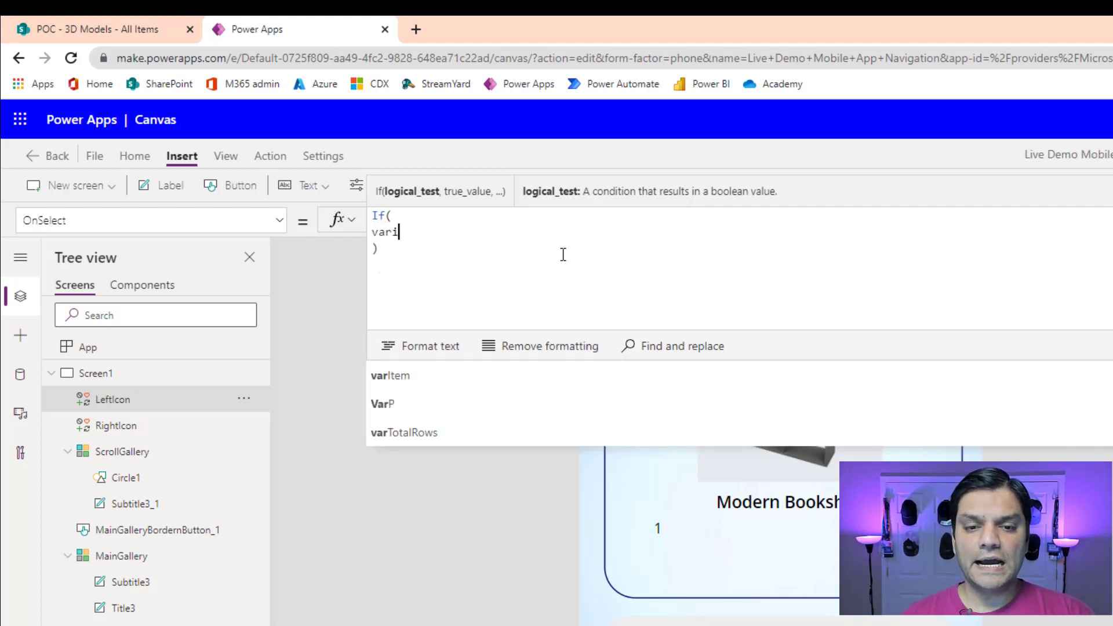
type(">1 ")
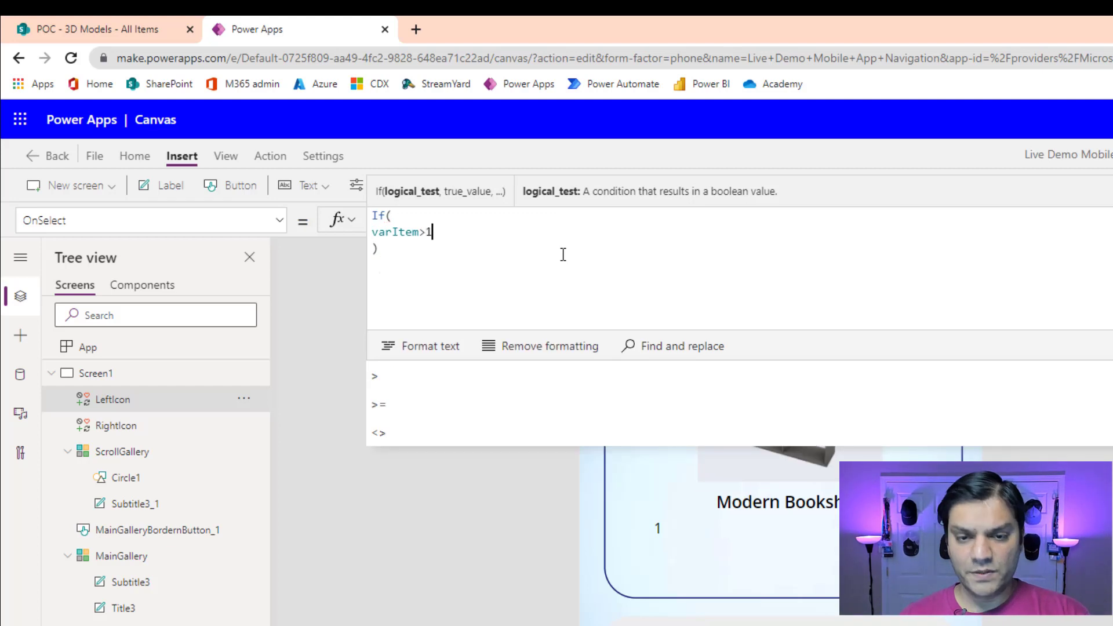
type("&& ")
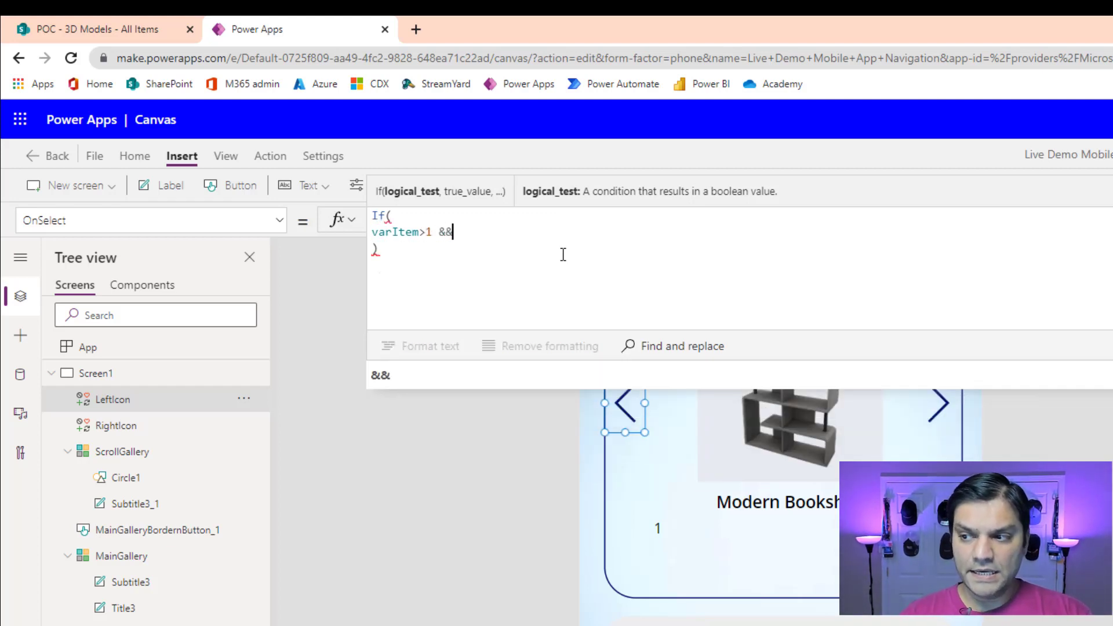
type("va")
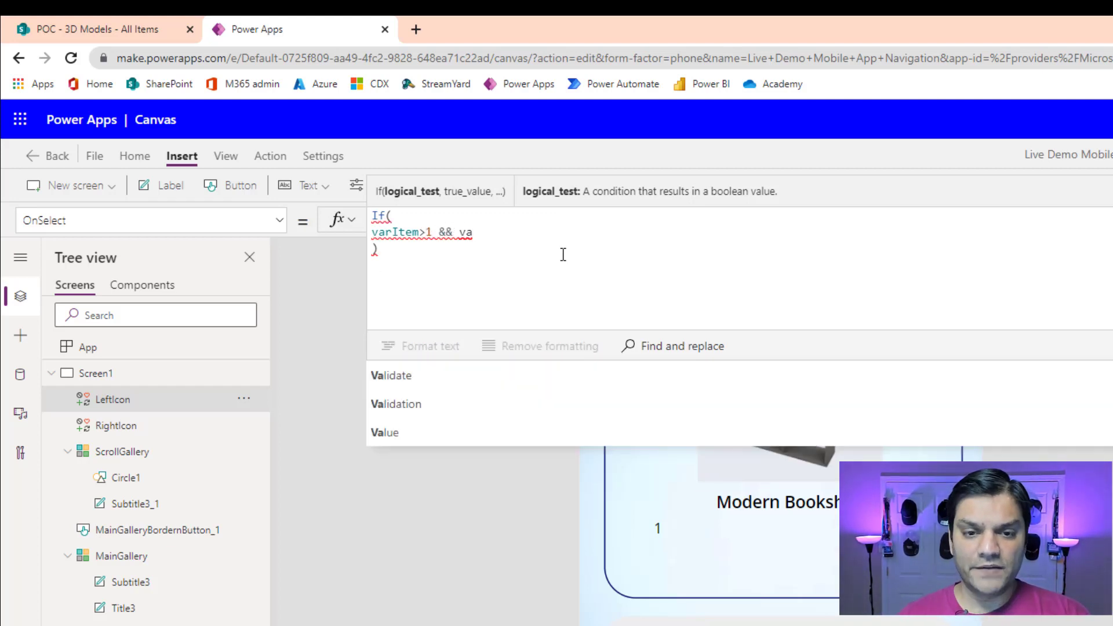
type("rItem")
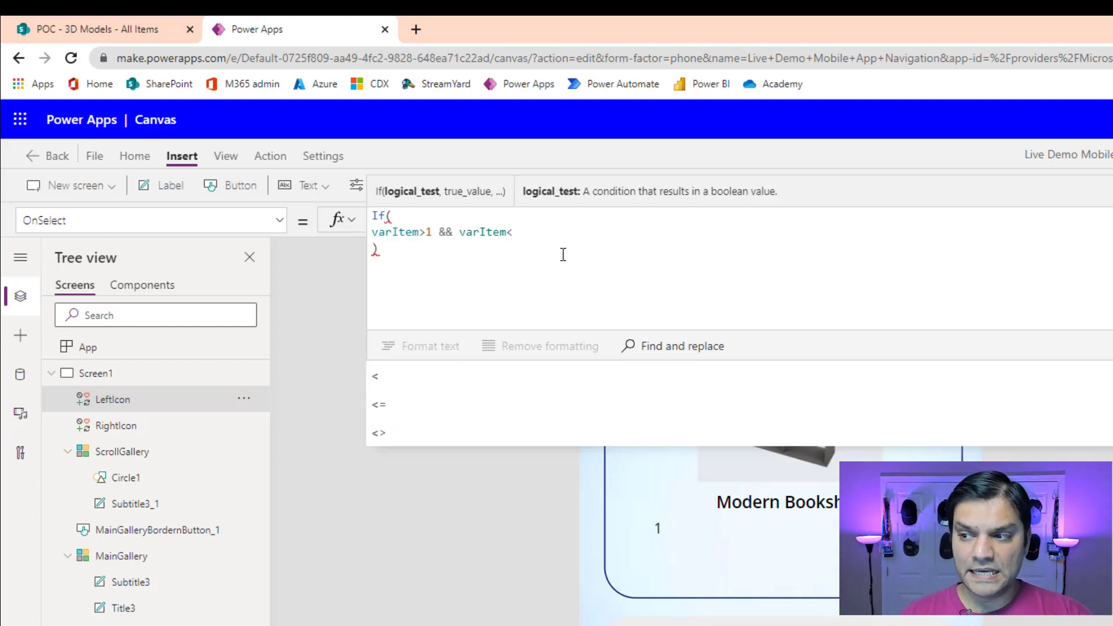
type("<=var")
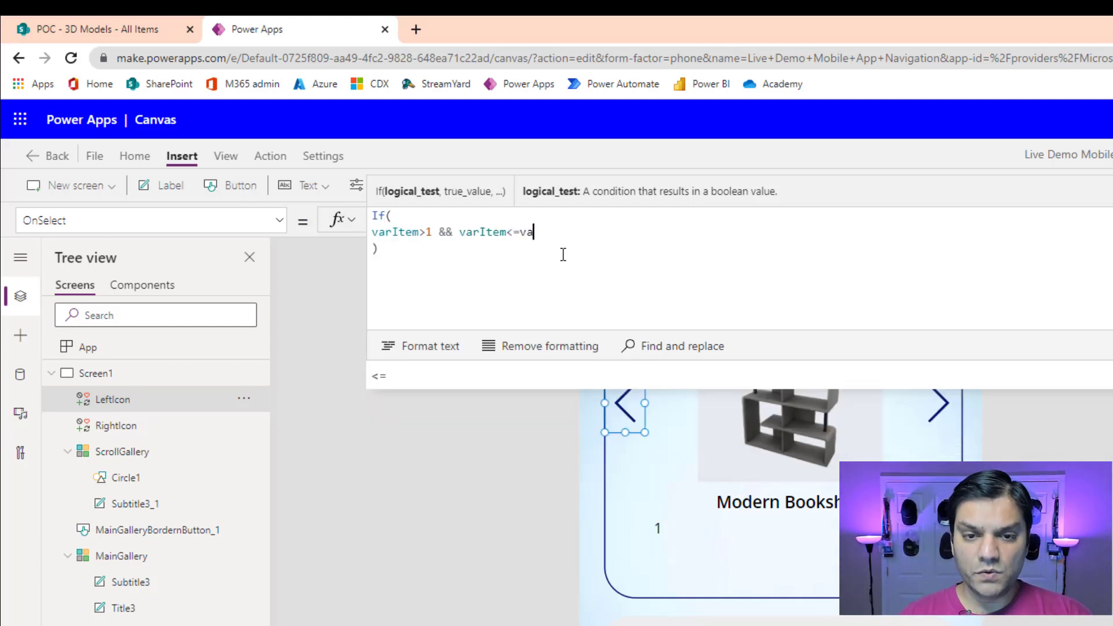
key("Down")
key("Down")
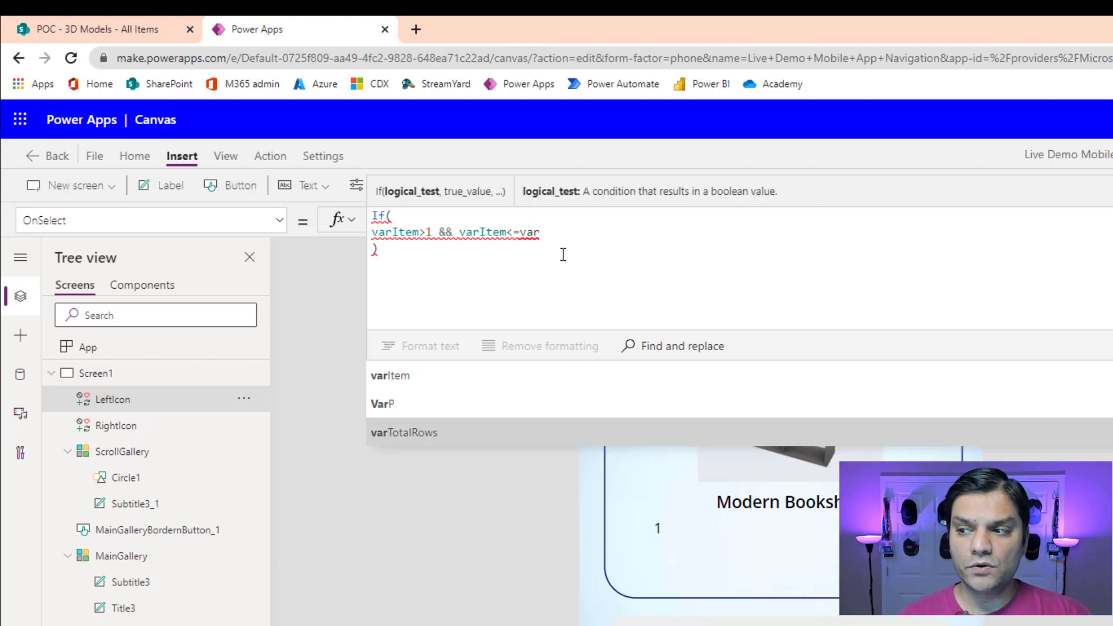
key("Tab")
Step: Add Set(varItem, varItem-1) as the true result of the first condition in LeftIcon's OnSelect formula
type(", set")
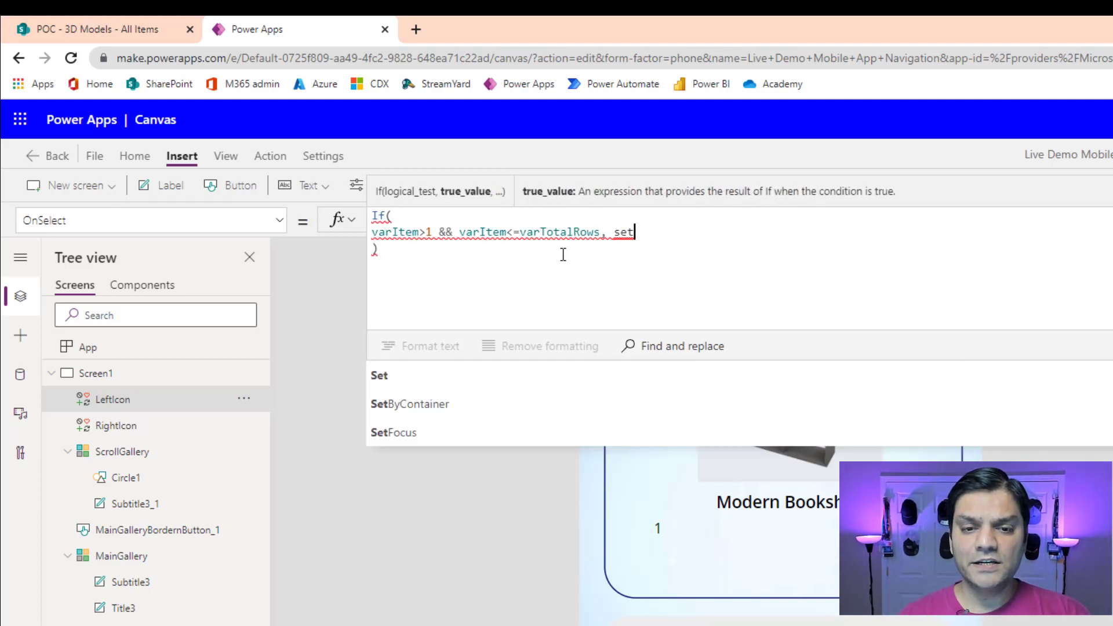
key("Tab")
type("(var")
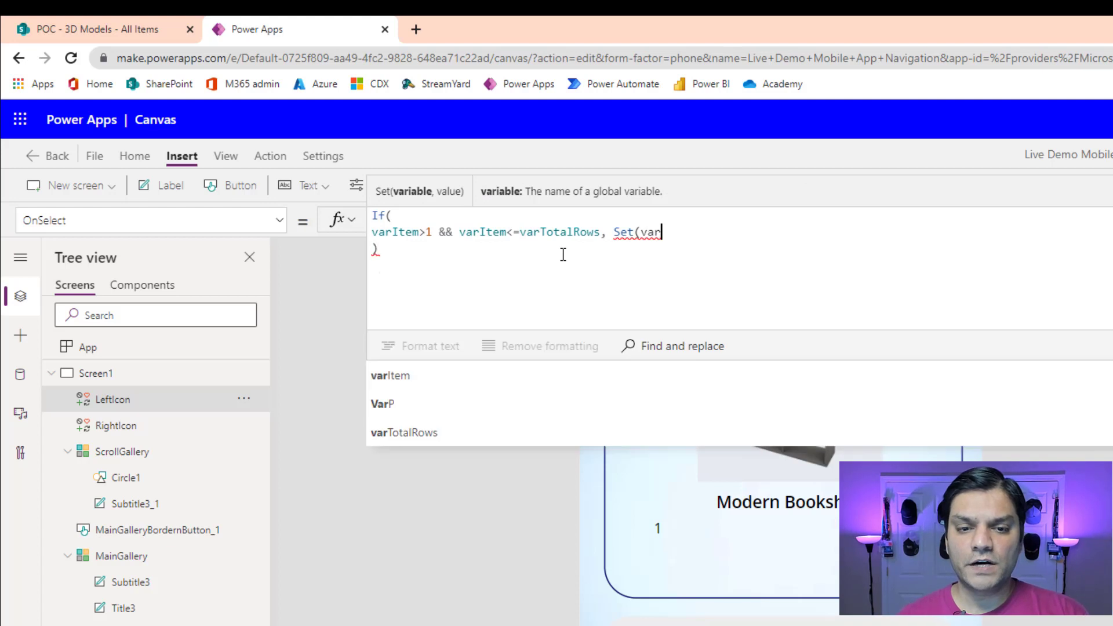
key("Tab")
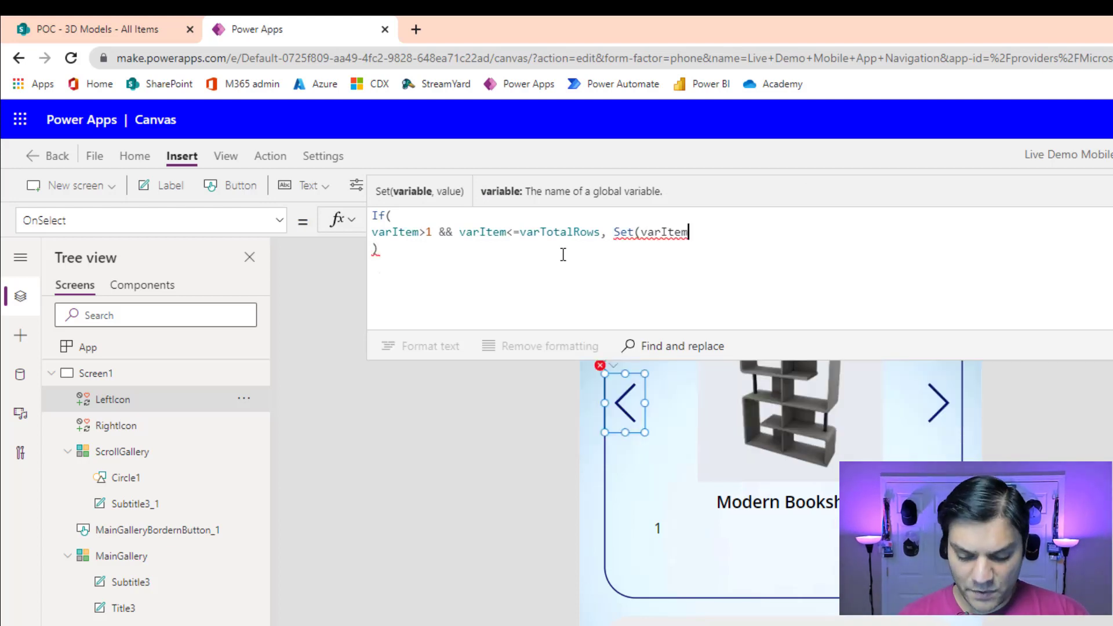
type(", vart")
key("BackSpace")
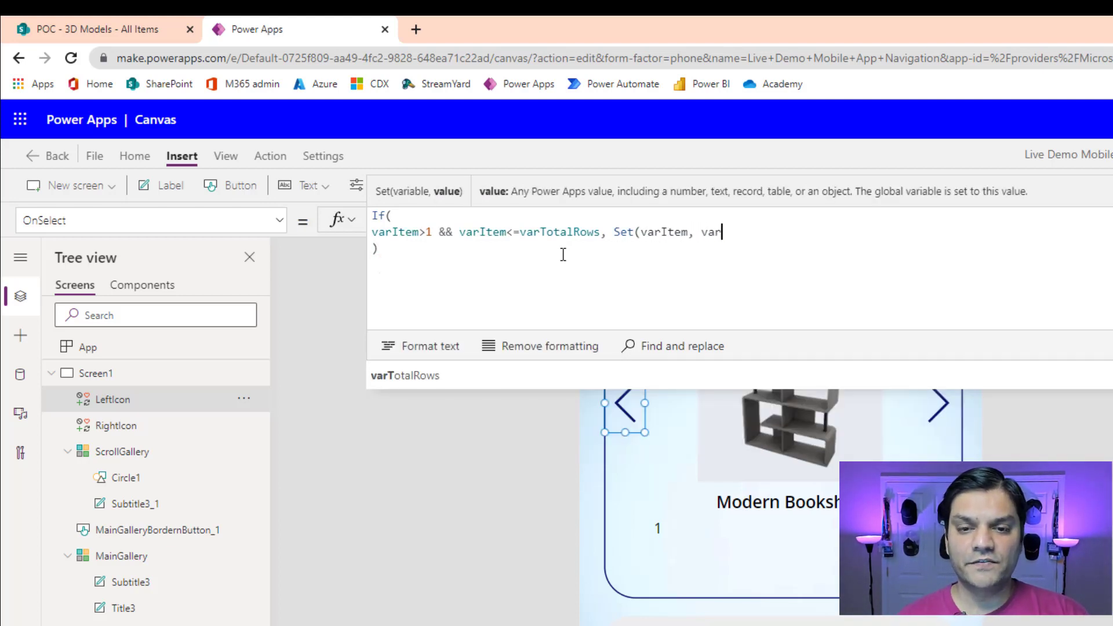
key("Tab")
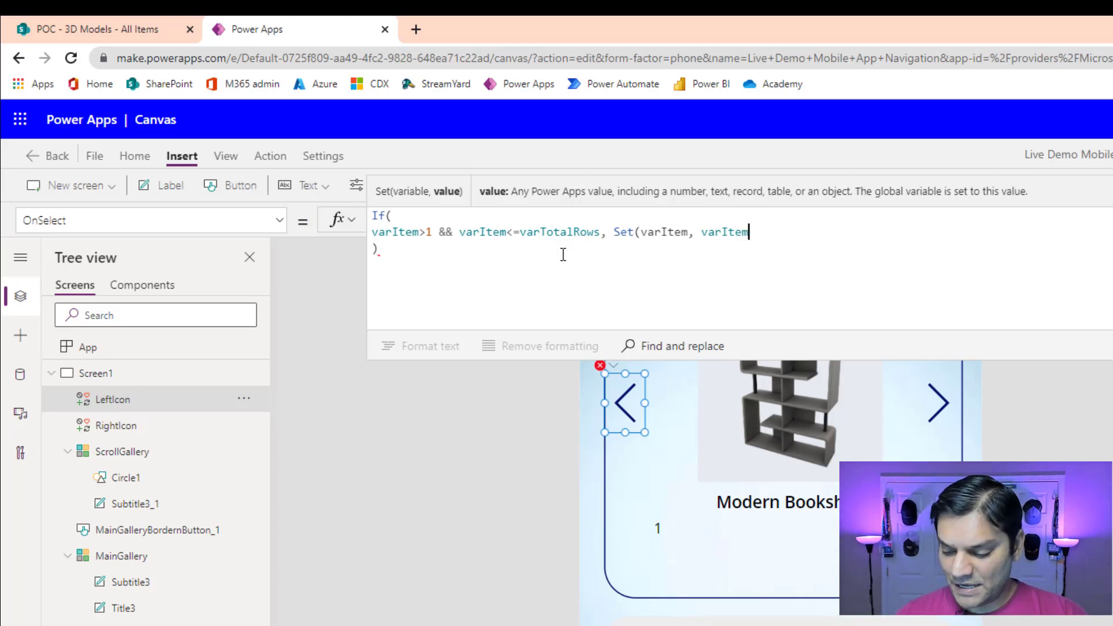
type("-1)")
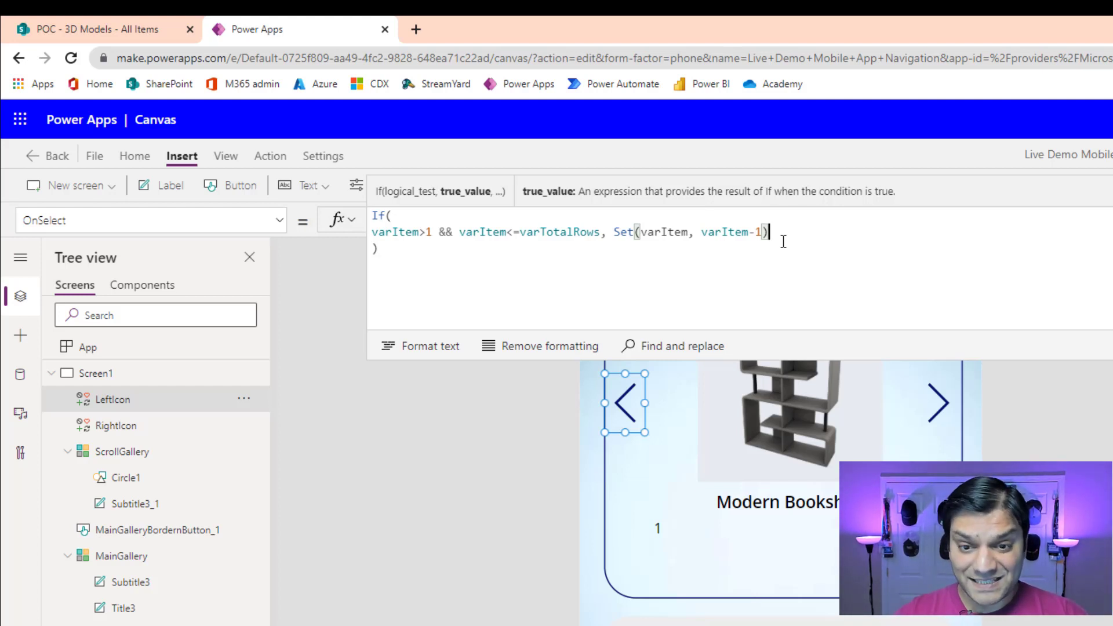
Step: Add a second condition line to LeftIcon's OnSelect If: varItem=1, Set(varItem, varTotalRows)
type(",")
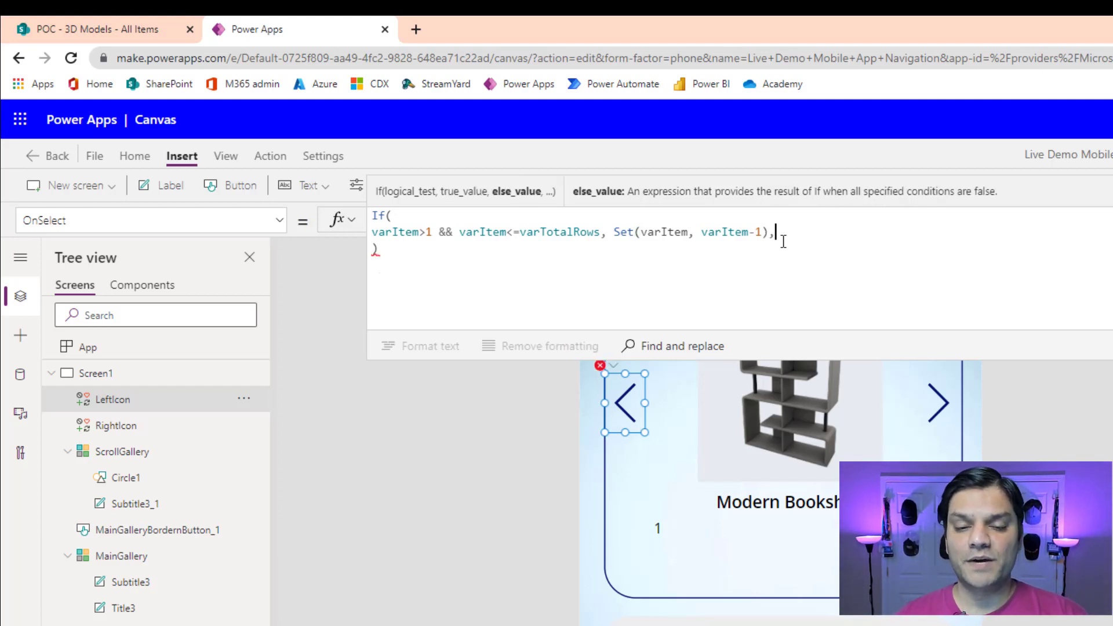
key("shift+Return")
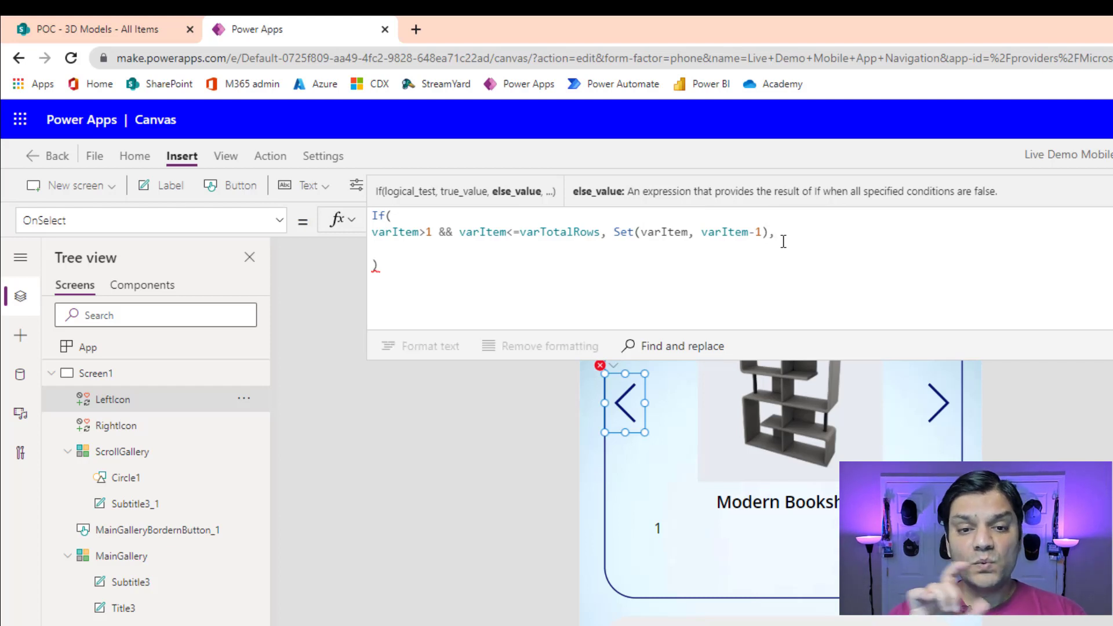
type("var")
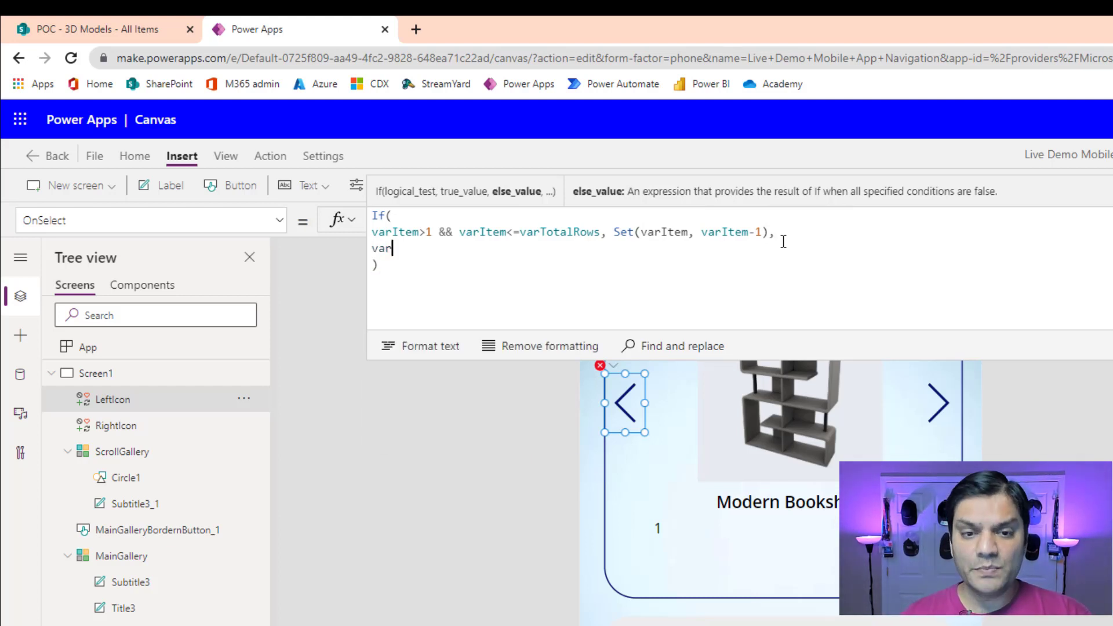
key("Tab")
type("=")
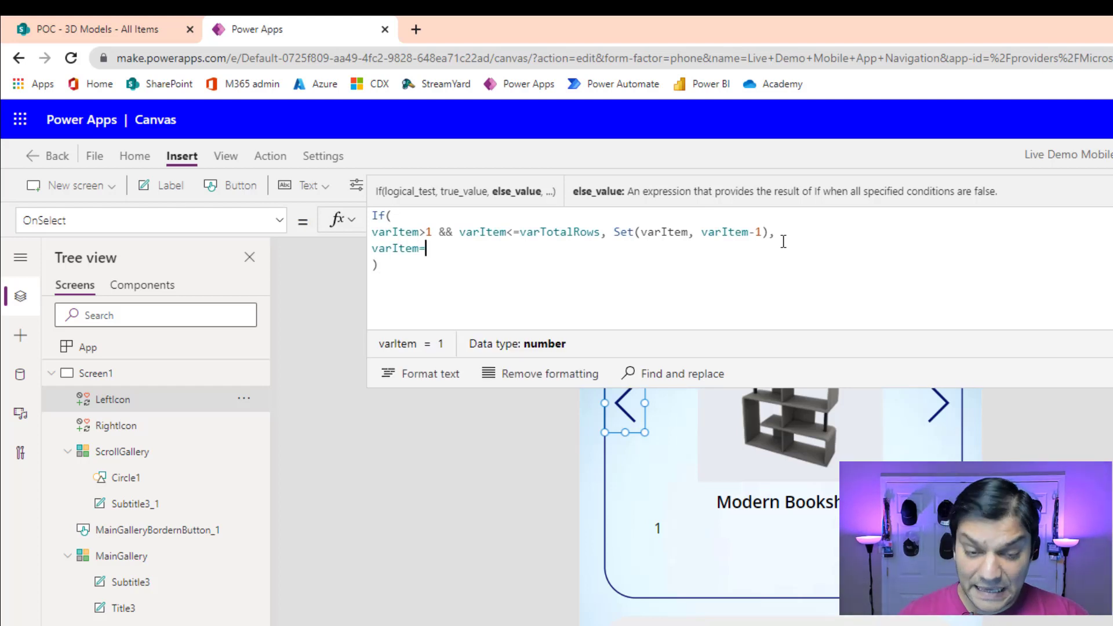
type("1, Set(va")
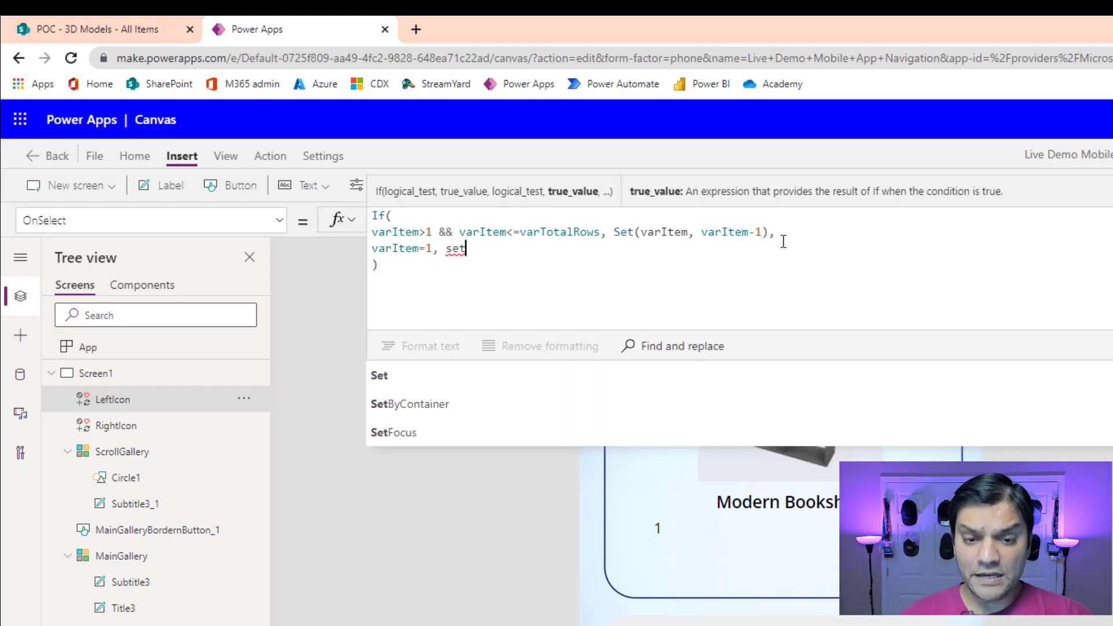
type("r")
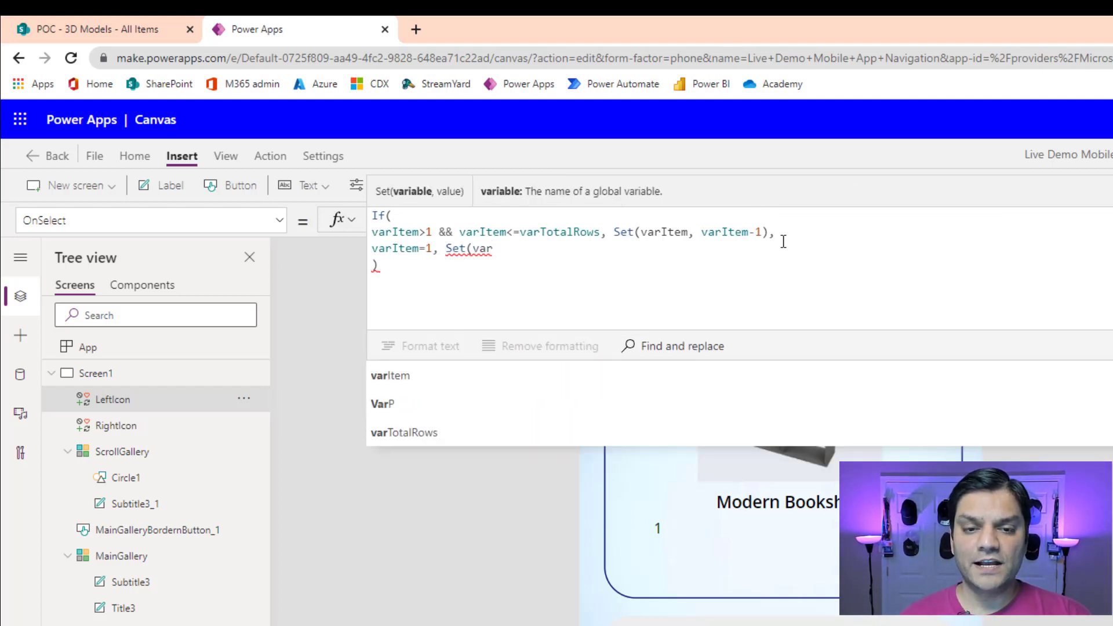
key("Tab")
type(", var")
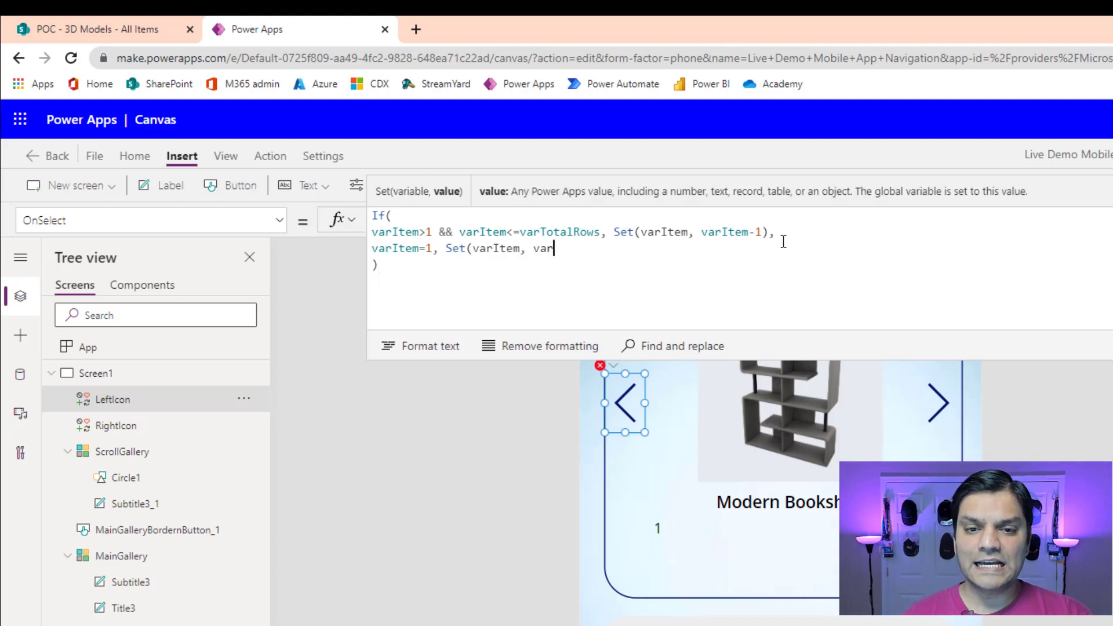
key("Down")
key("Down")
key("Tab")
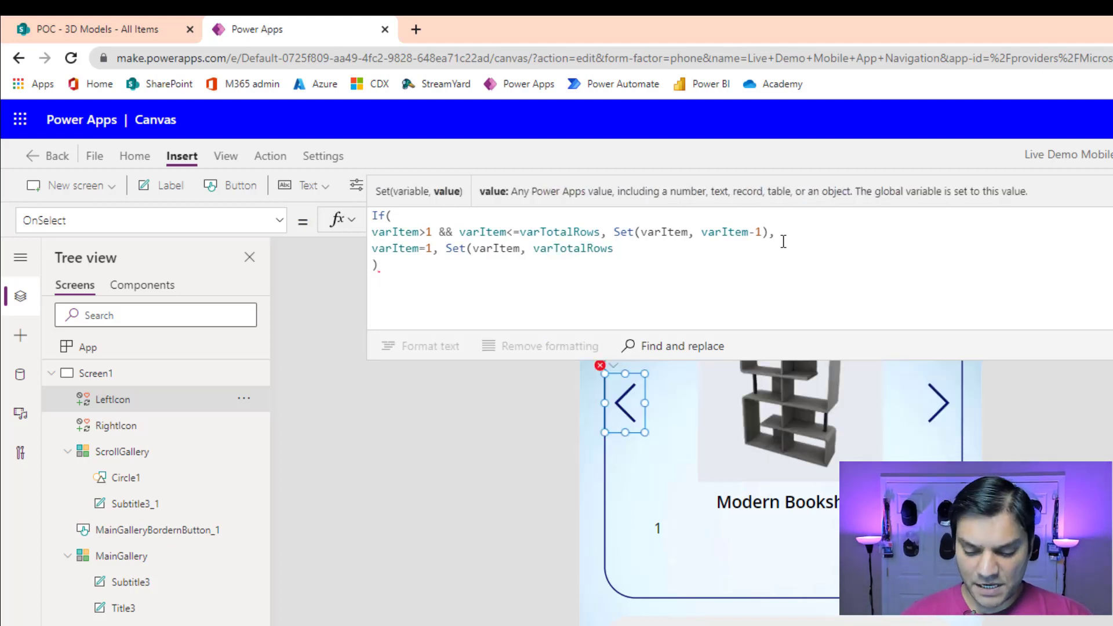
type(")")
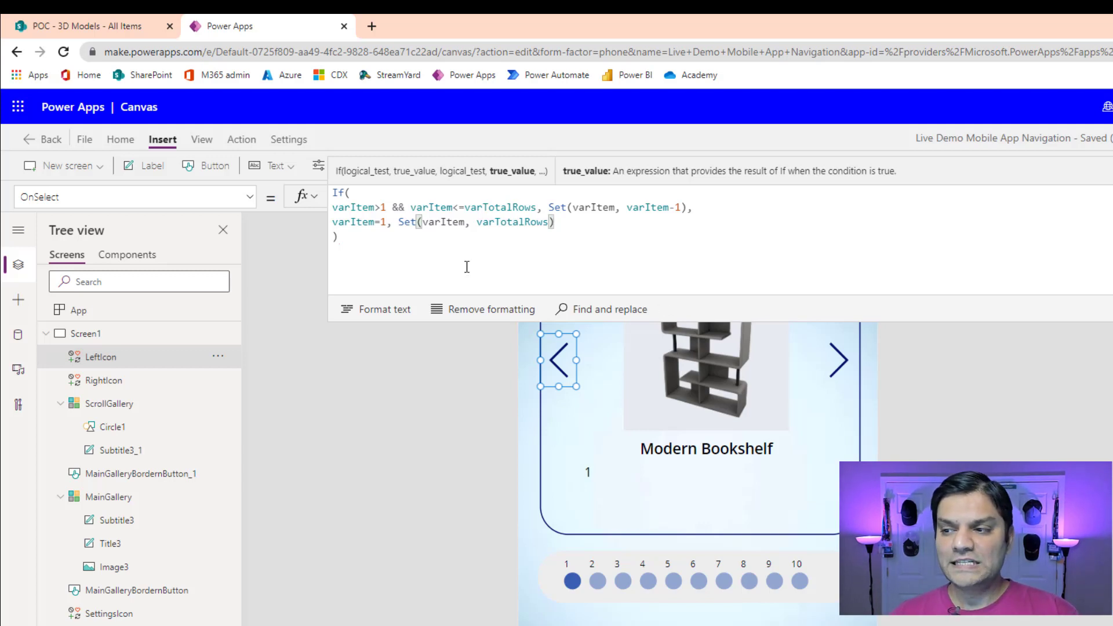
Step: Replace RightIcon's OnSelect value with an empty multi-line If formula
left_click(835, 366)
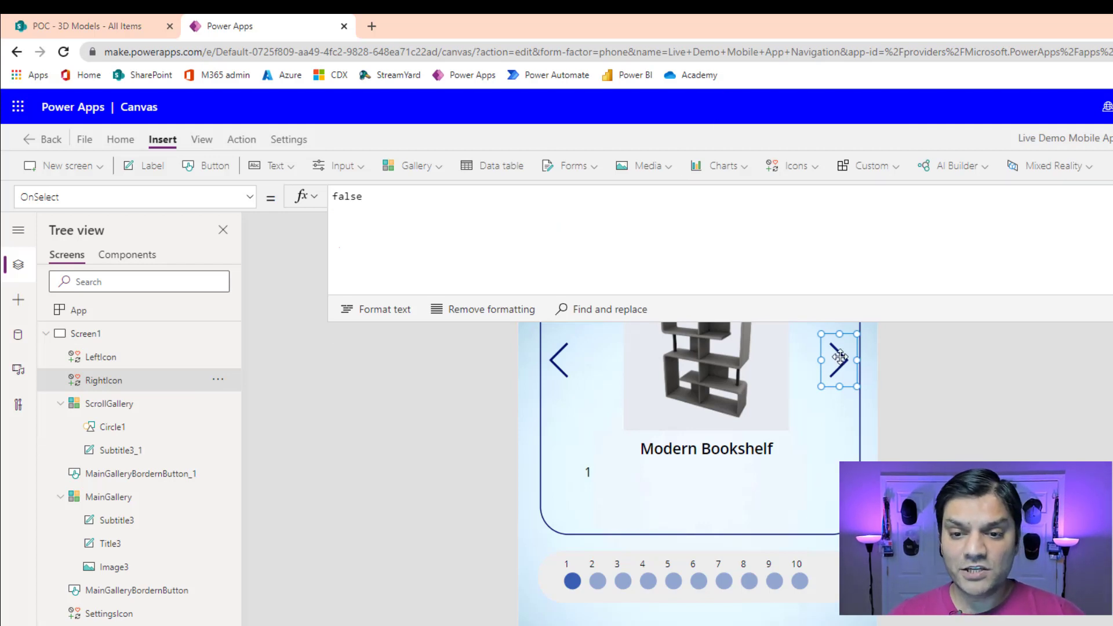
left_click_drag(480, 210, 262, 213)
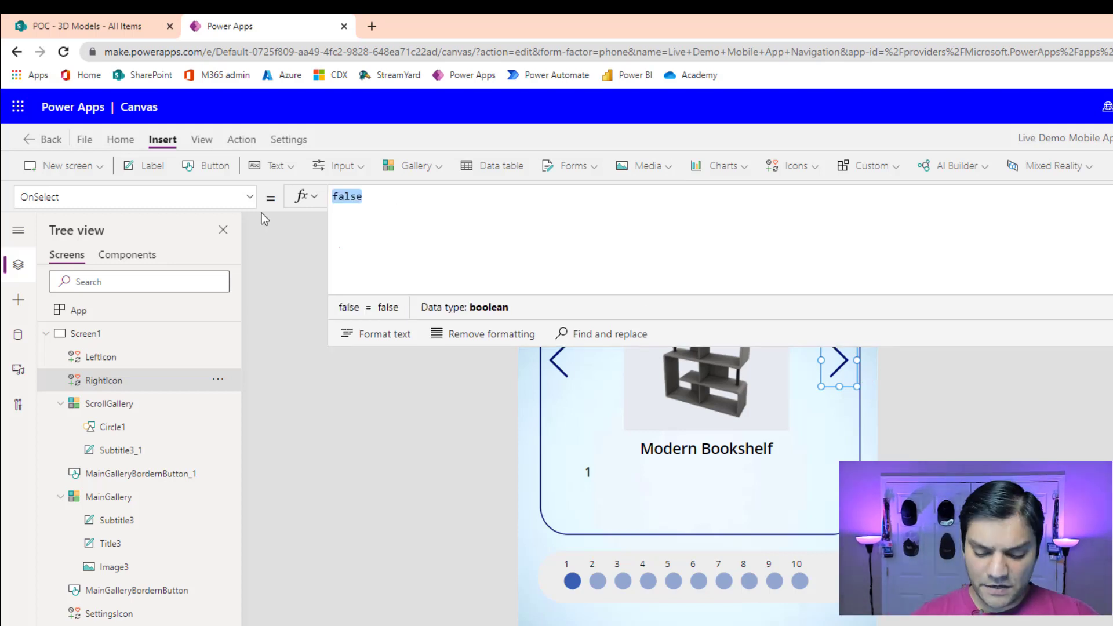
type("If(")
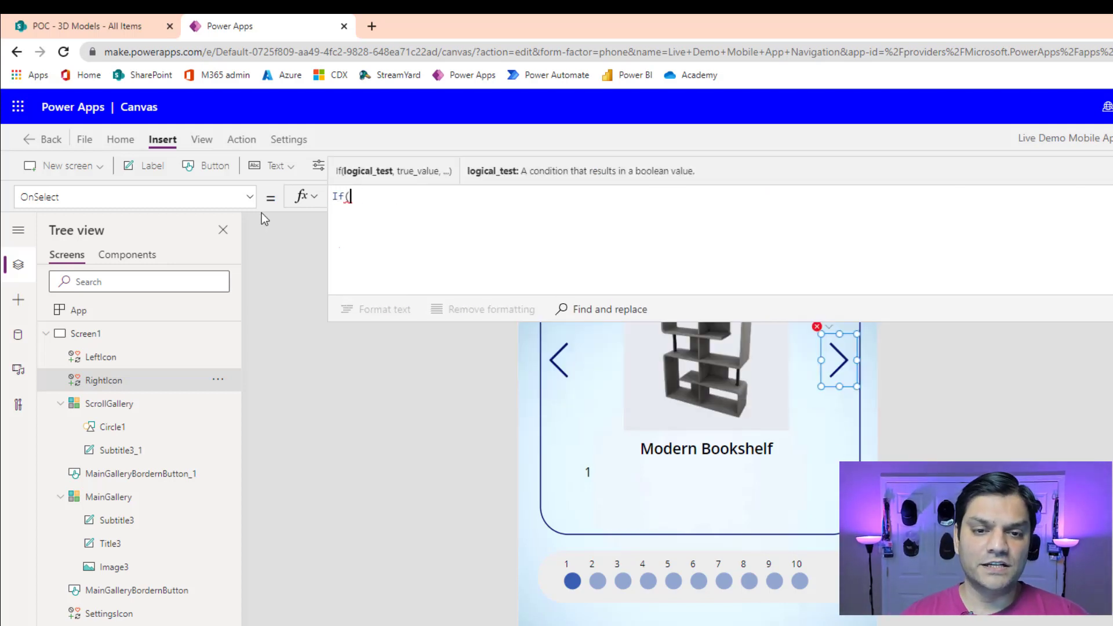
key("Return")
key("Return")
key("Up")
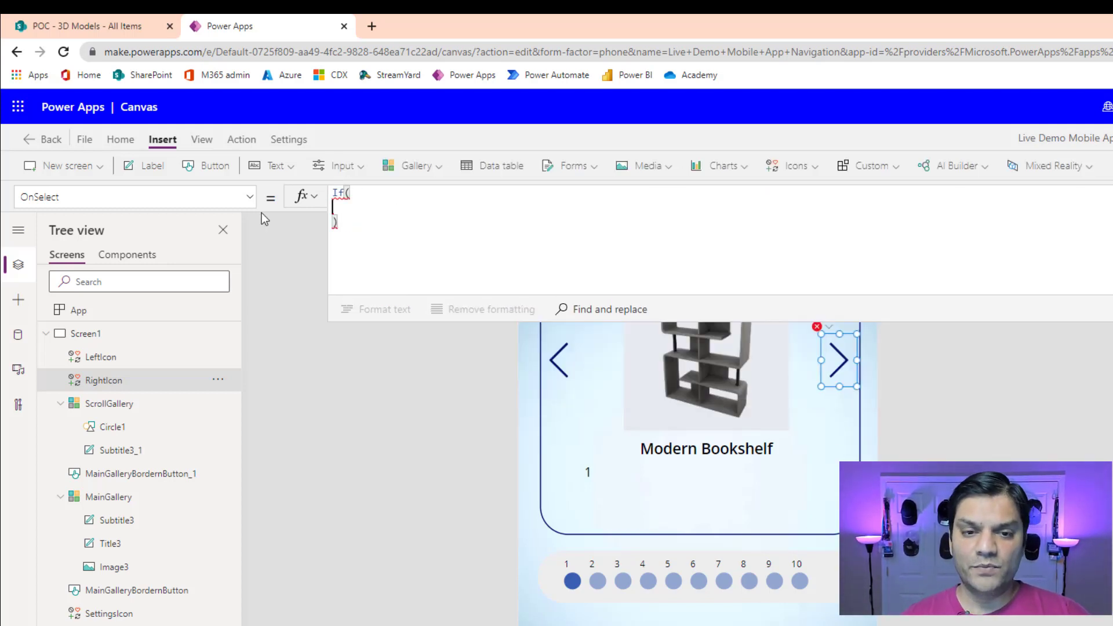
Step: Add the first condition line inside RightIcon's If: varItem>0 && varItem<varTotalRows, Set(varItem, varItem+1)
type("var")
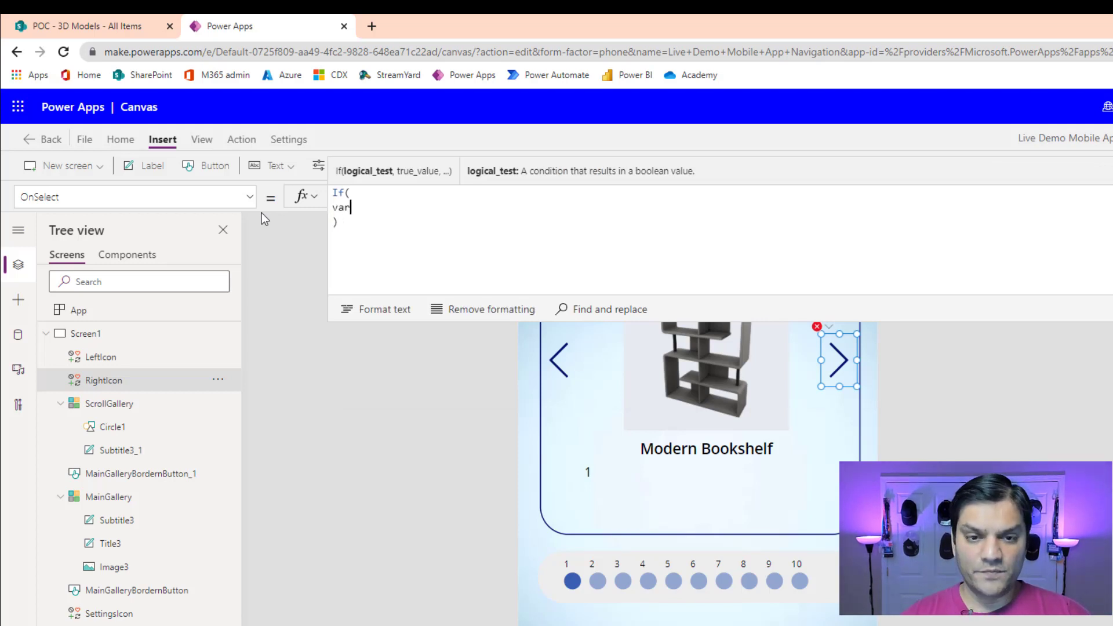
type("Item>0 ")
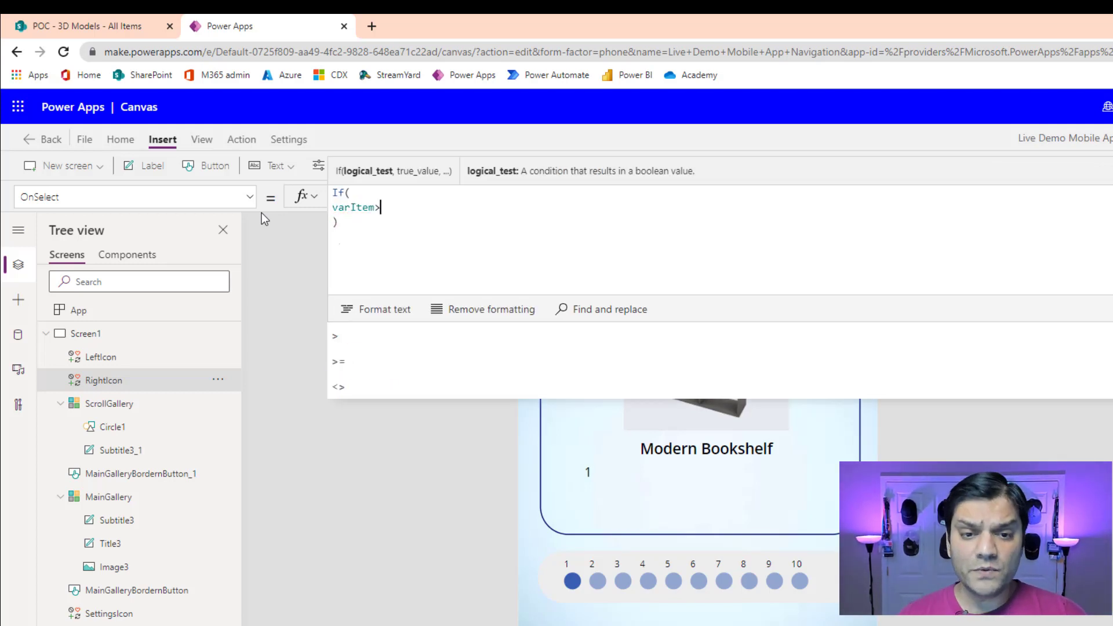
type("&& var")
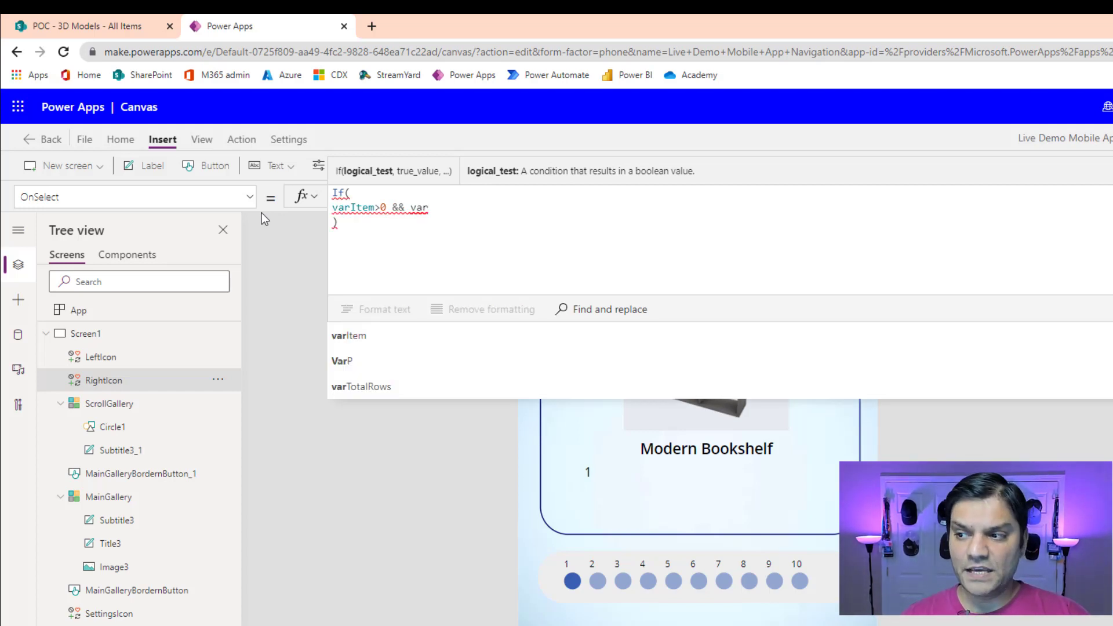
key("Tab")
type("<vart")
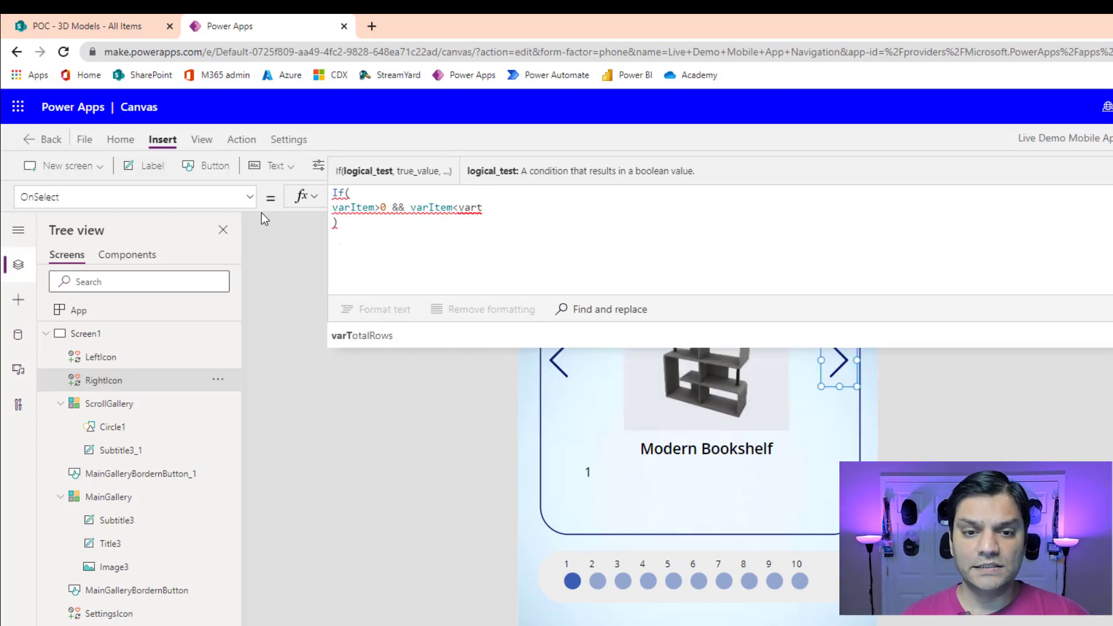
key("Tab")
type(", ")
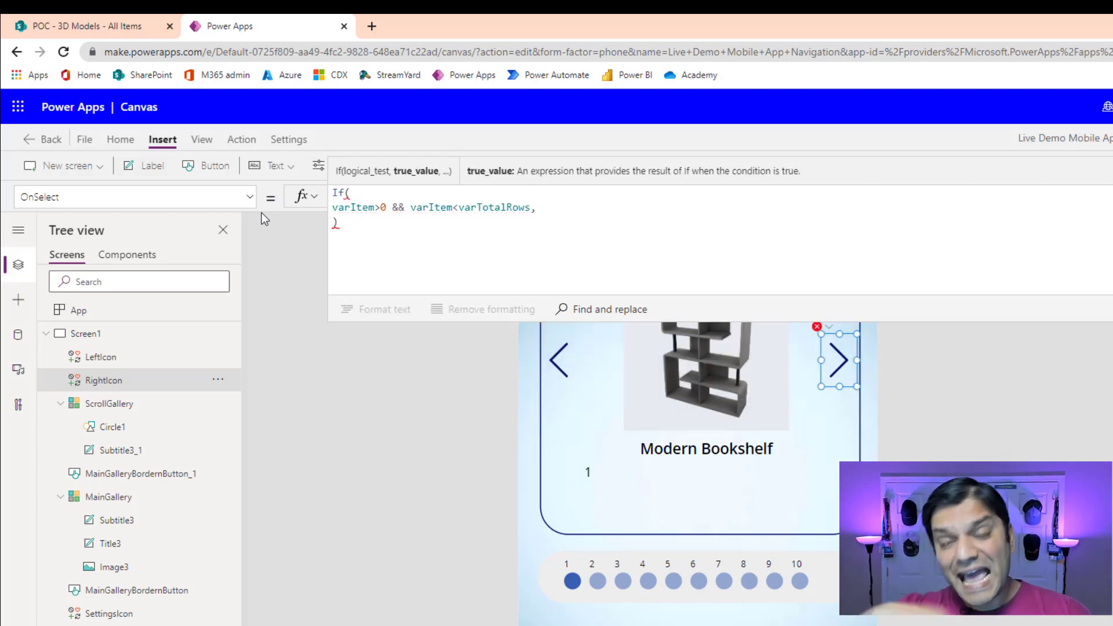
type("Set(")
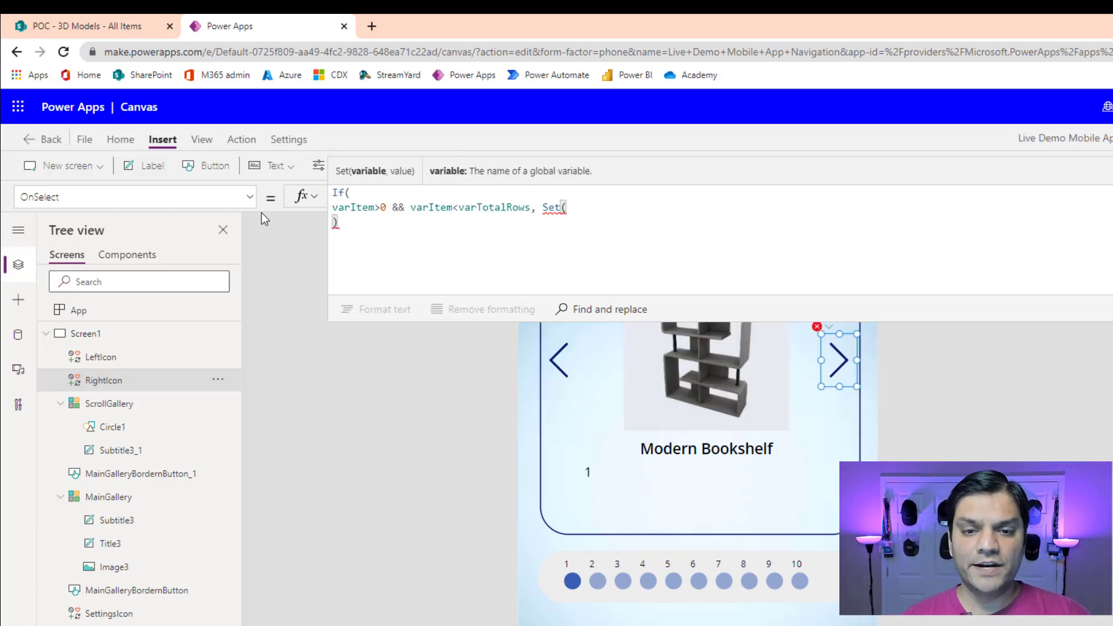
type("varItem, varItem+1)")
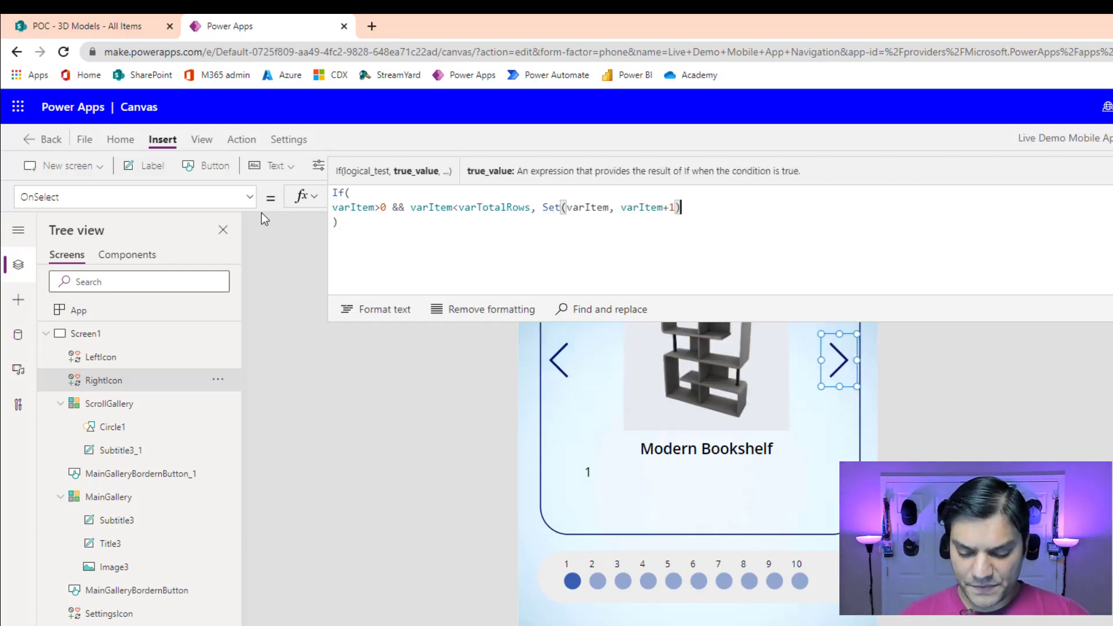
Step: Add a second condition, varItem=varTotalRows, on a new line of RightIcon's OnSelect If
type(",")
key("shift+Return")
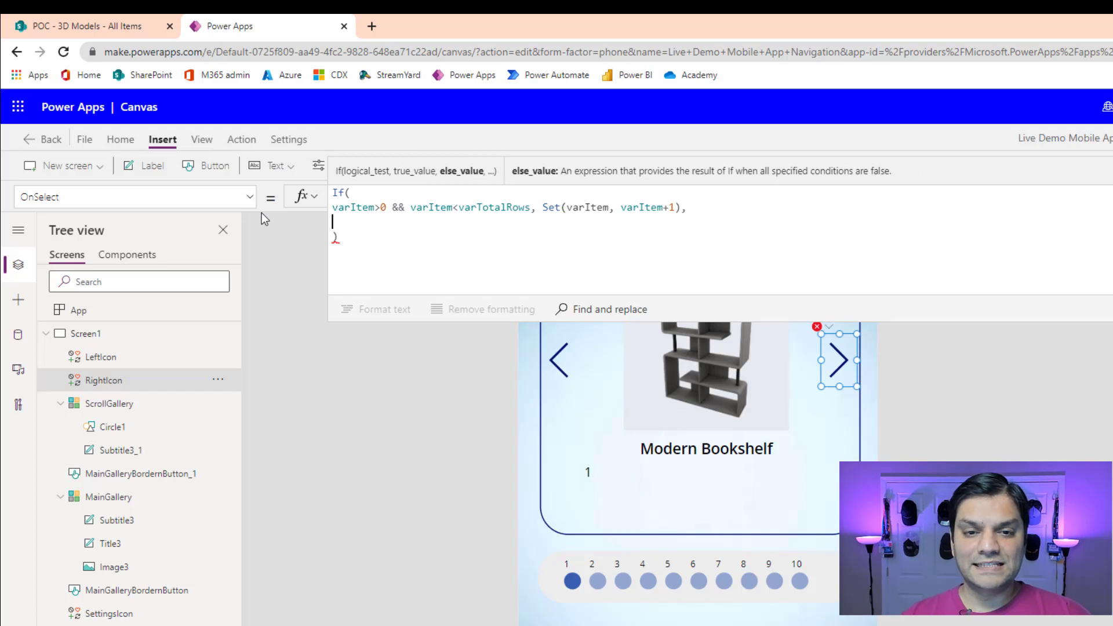
type("var")
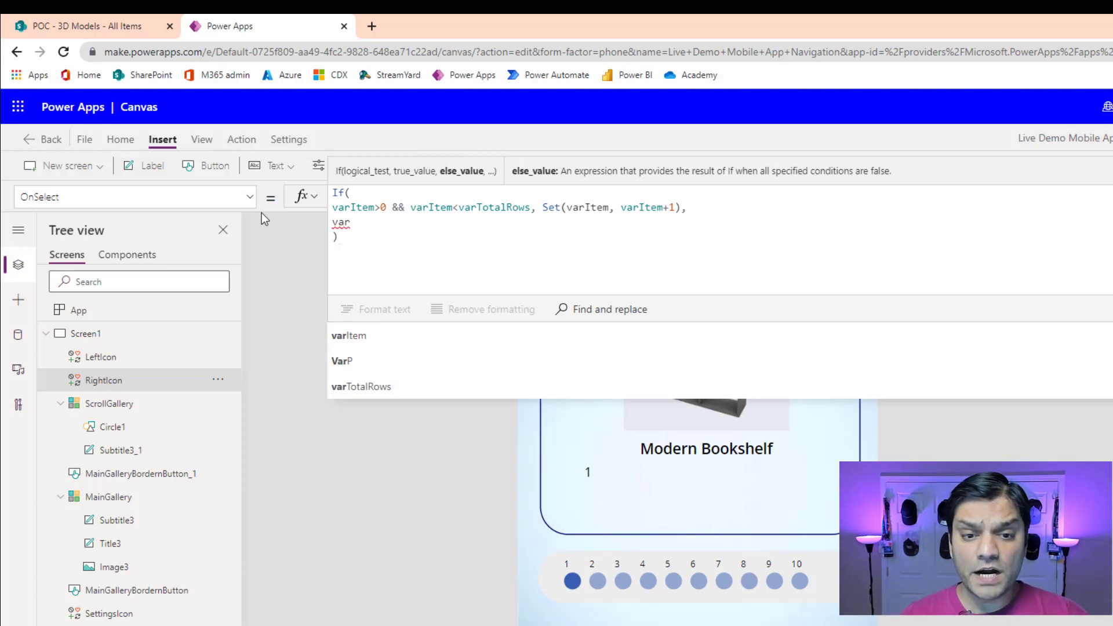
type("Item=v")
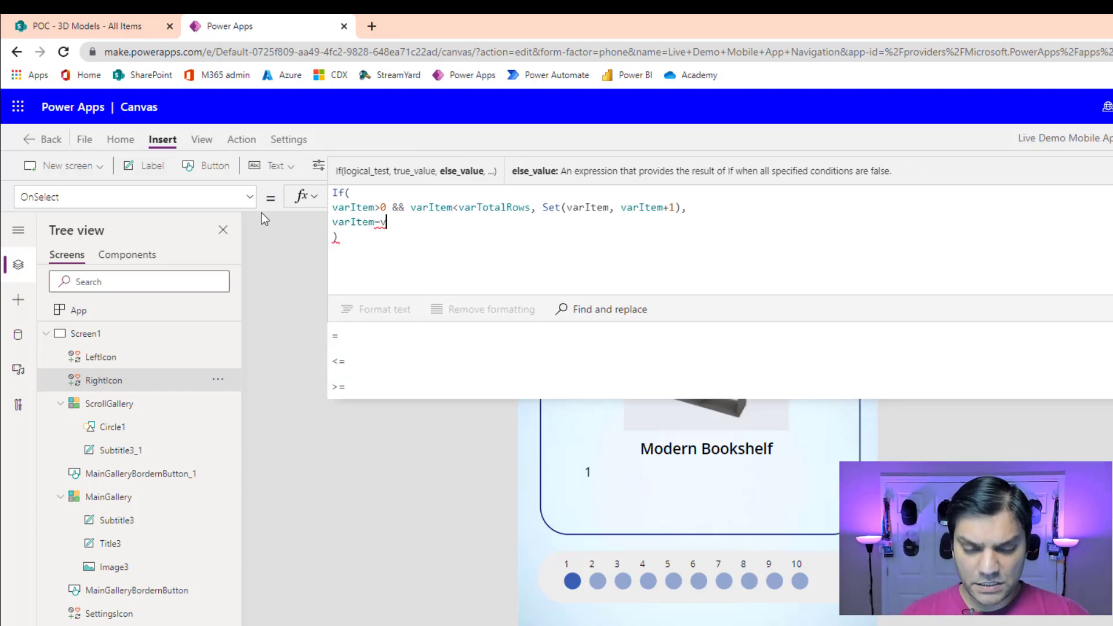
type("ar")
key("Down")
key("Down")
key("Tab")
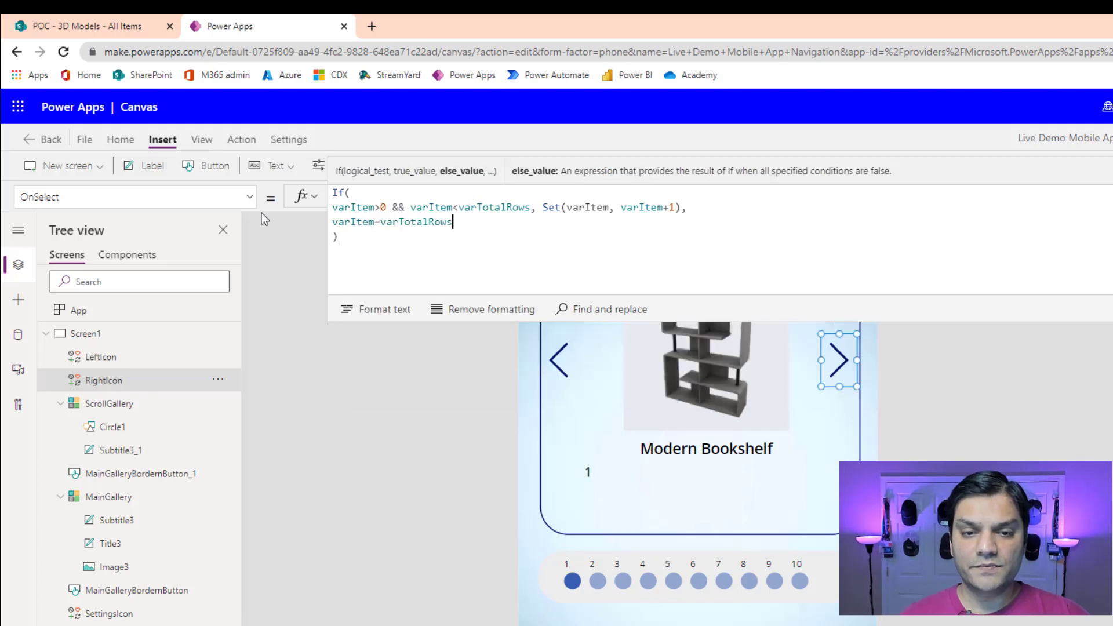
Step: Add Set(varItem,1) as the true result of the second condition in RightIcon's OnSelect formula
type(", set")
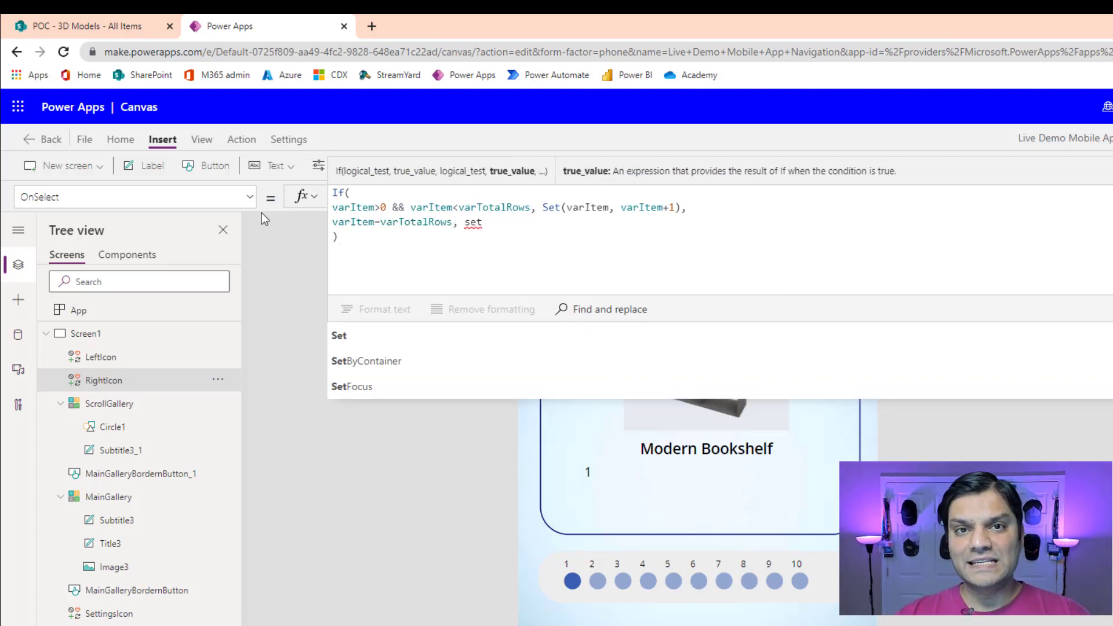
key("Tab")
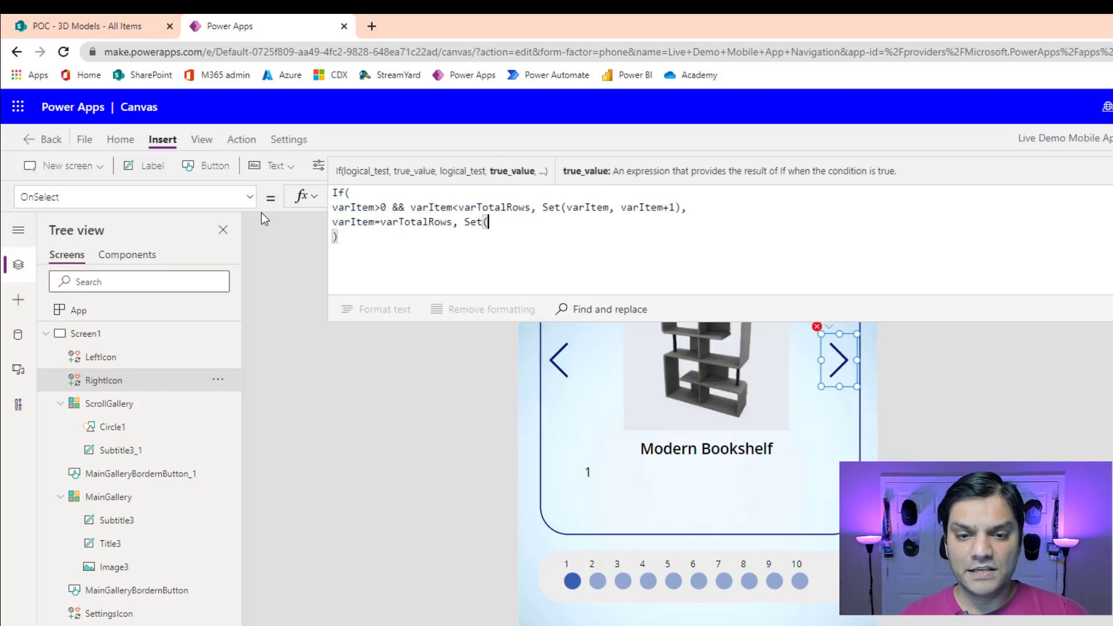
type("var")
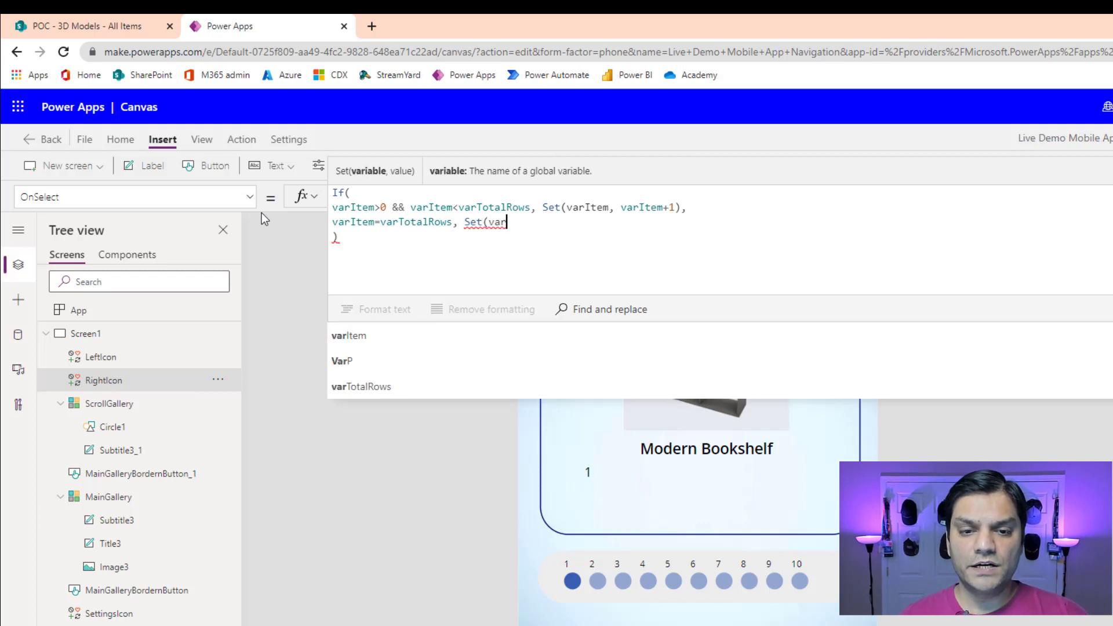
key("Tab")
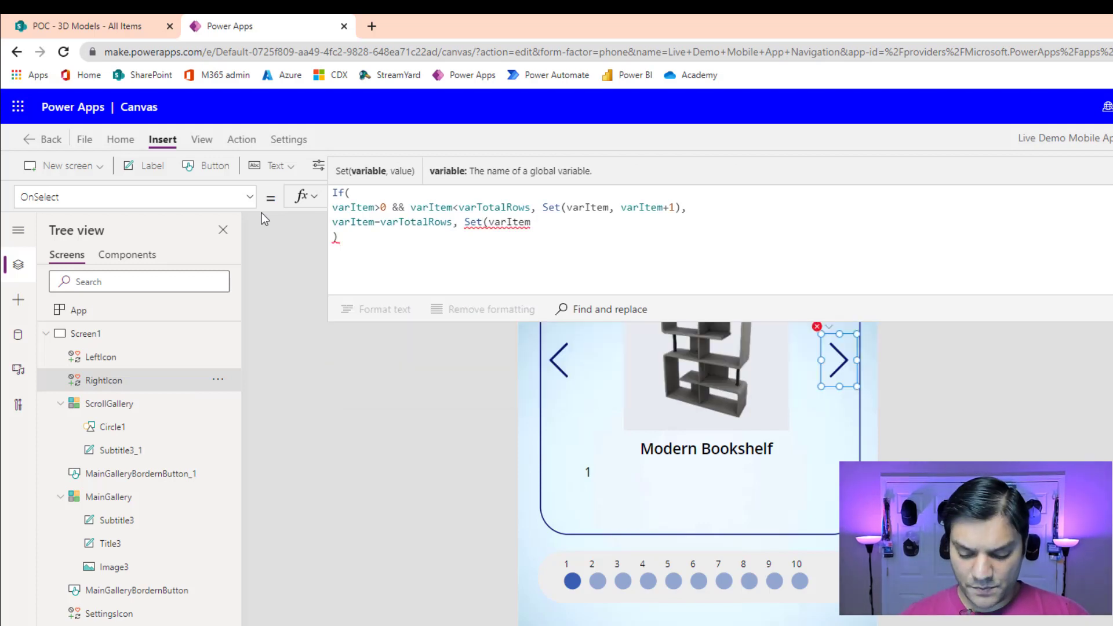
type(",1)")
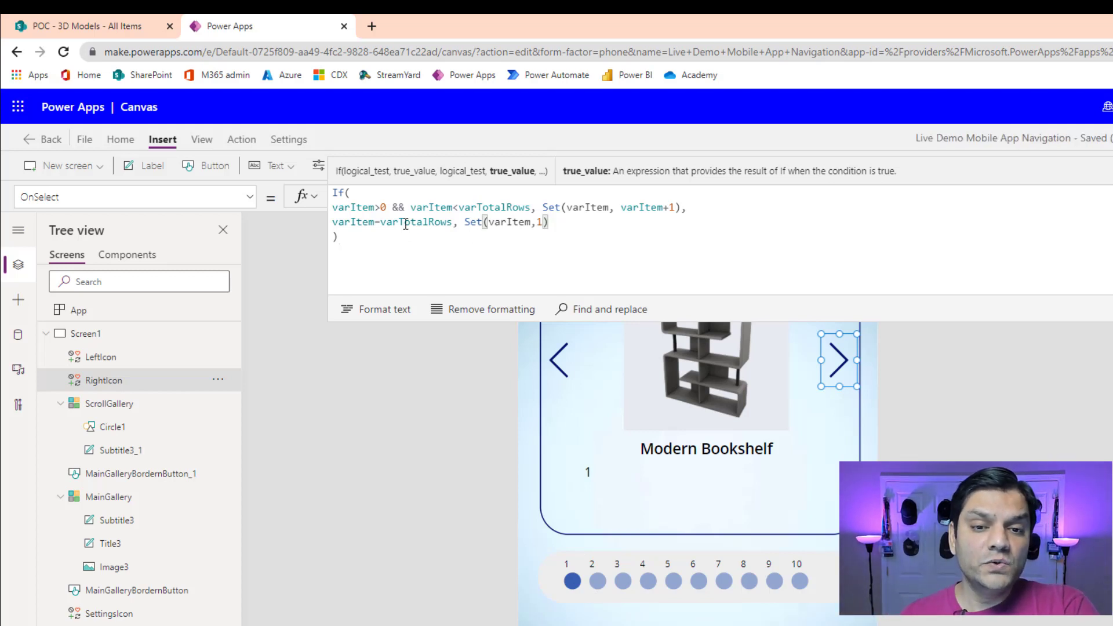
Step: Review the App's OnStart formula and the OnSelect formulas of RightIcon and LeftIcon, and collapse the formula editor
left_click(142, 311)
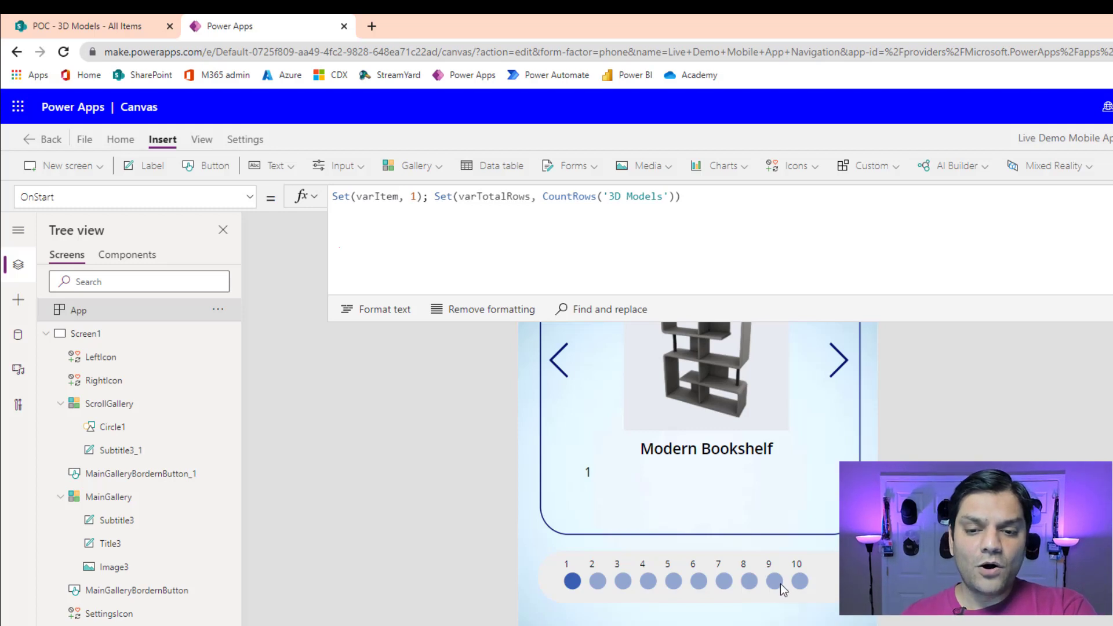
left_click(839, 360)
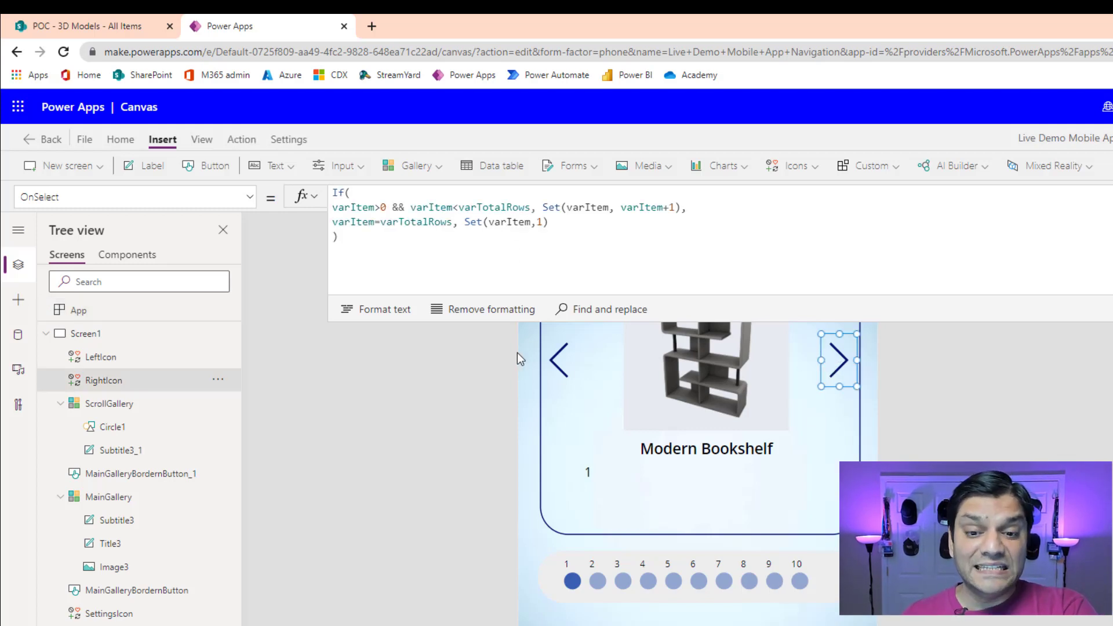
left_click(552, 358)
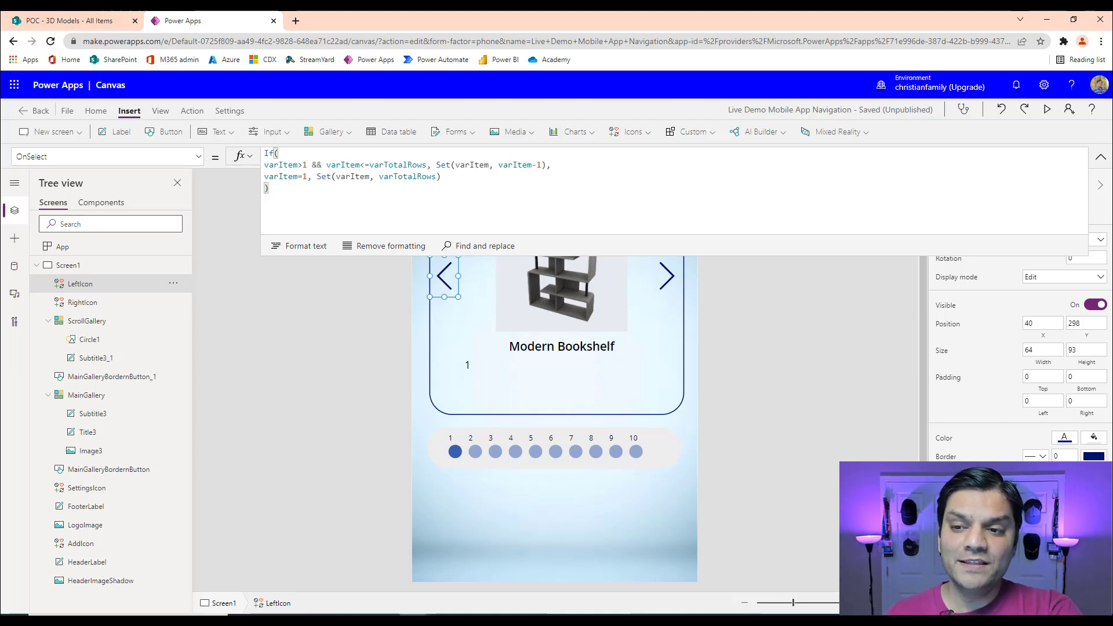
left_click(1101, 157)
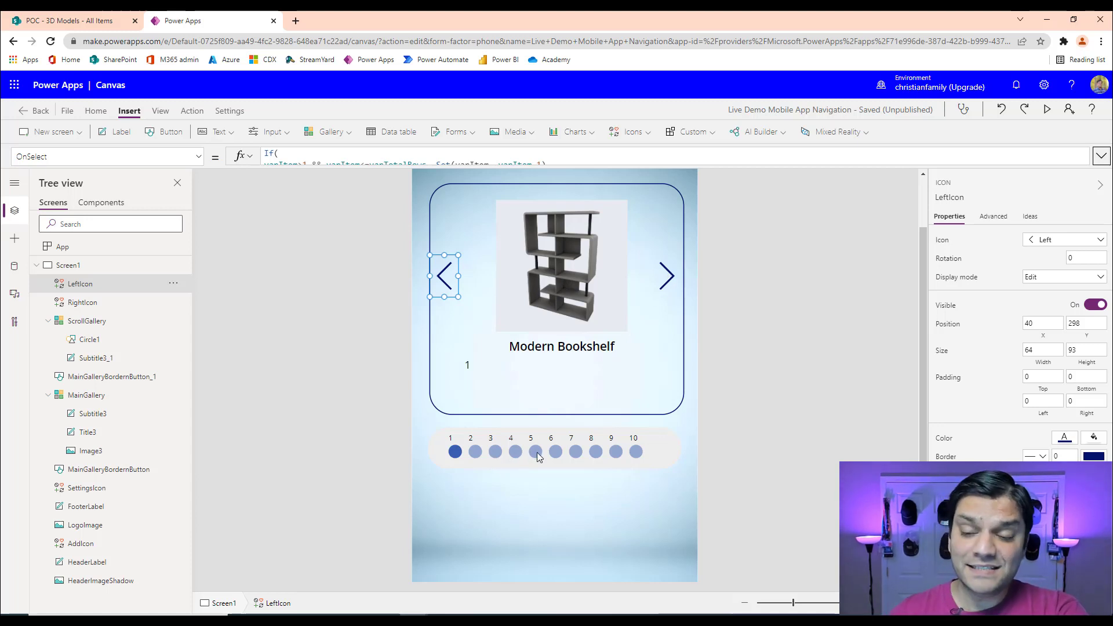
Step: Preview the app and advance with the right arrow from item 1 through item 10 and around to the first item
left_click(1047, 109)
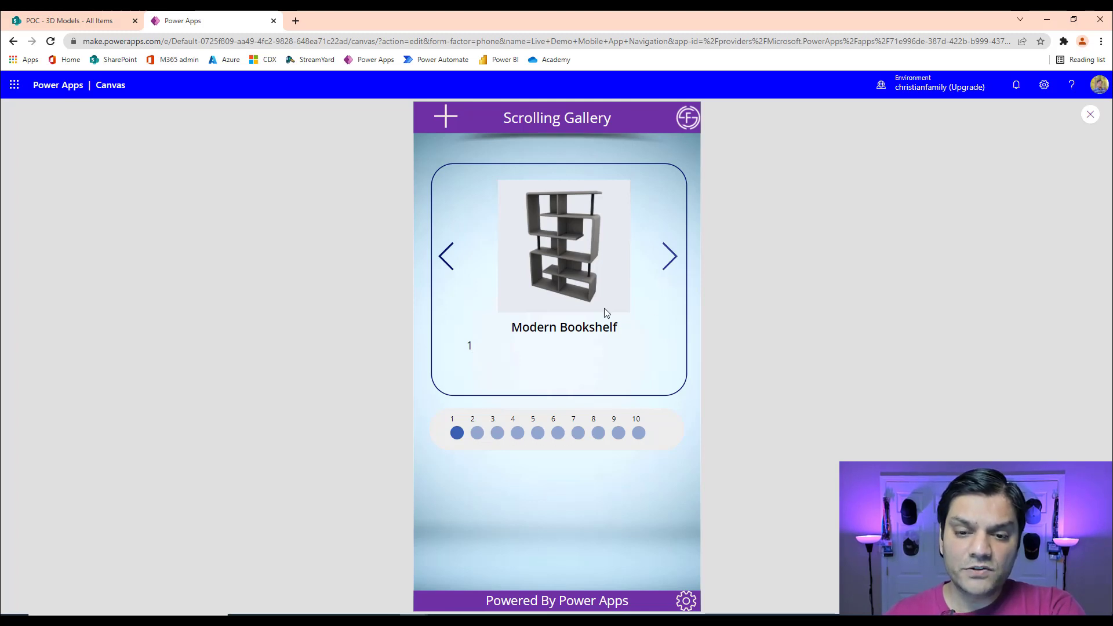
left_click(671, 258)
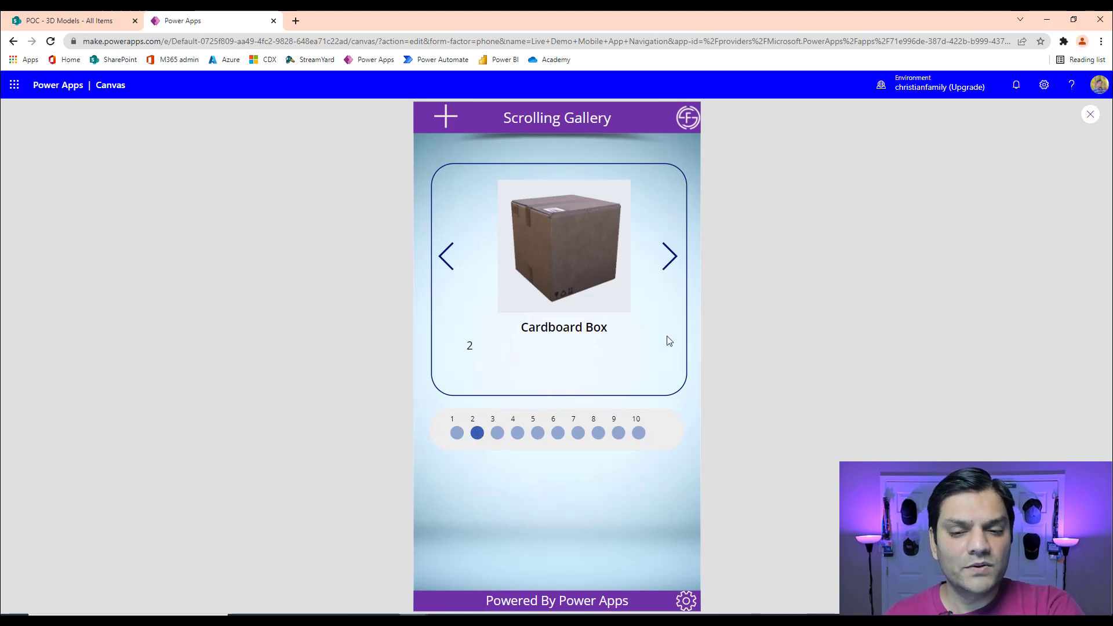
left_click(669, 256)
left_click(668, 256)
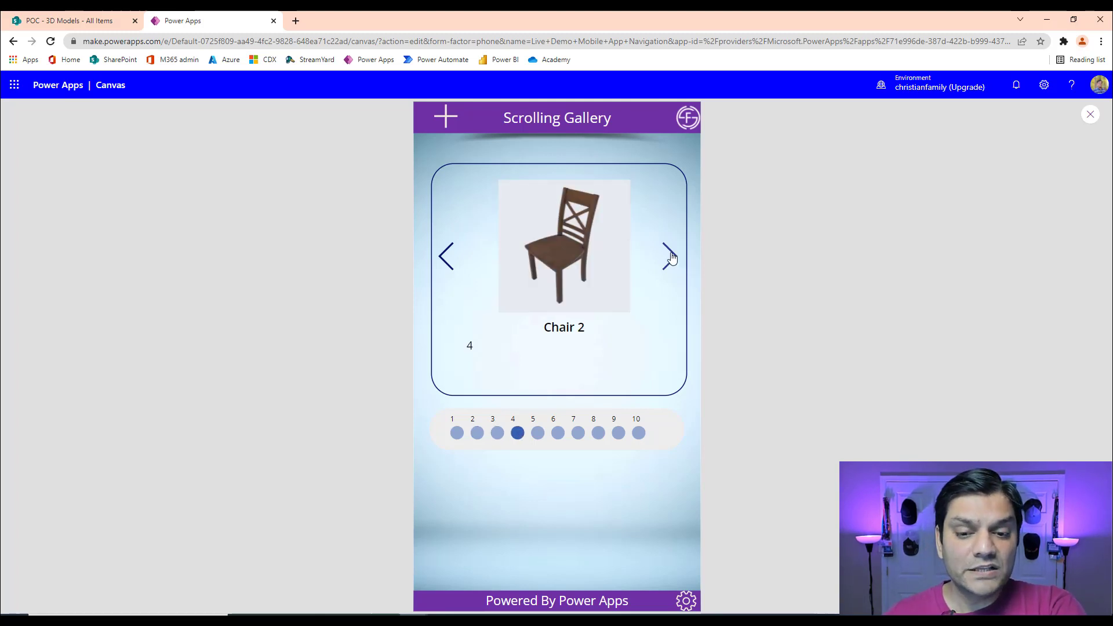
left_click(668, 257)
left_click(669, 257)
left_click(670, 257)
left_click(670, 257)
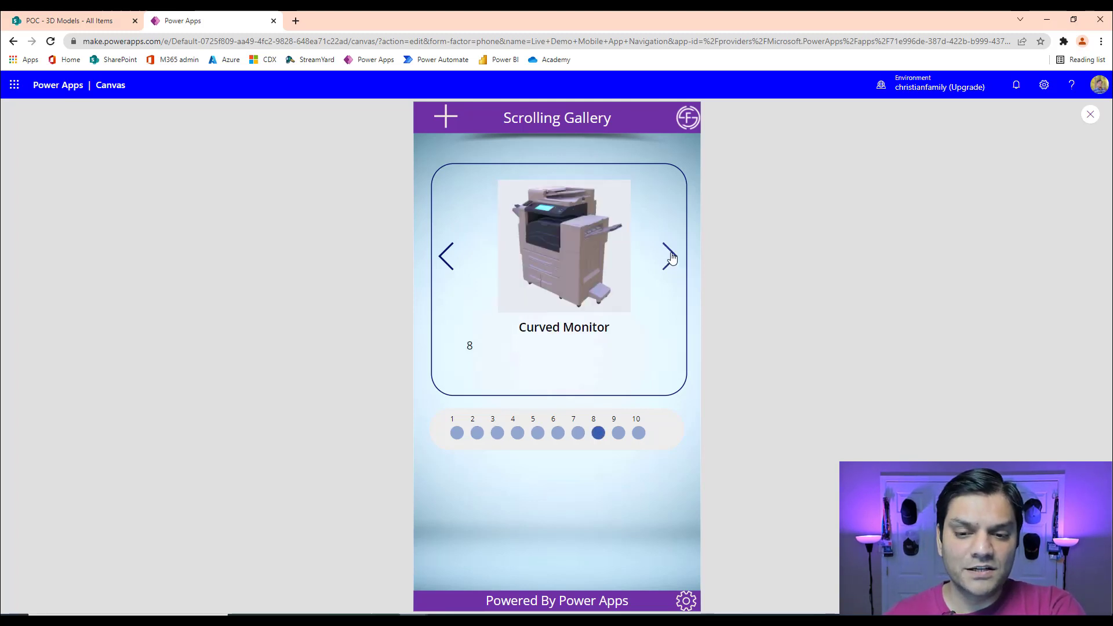
left_click(670, 257)
left_click(670, 257)
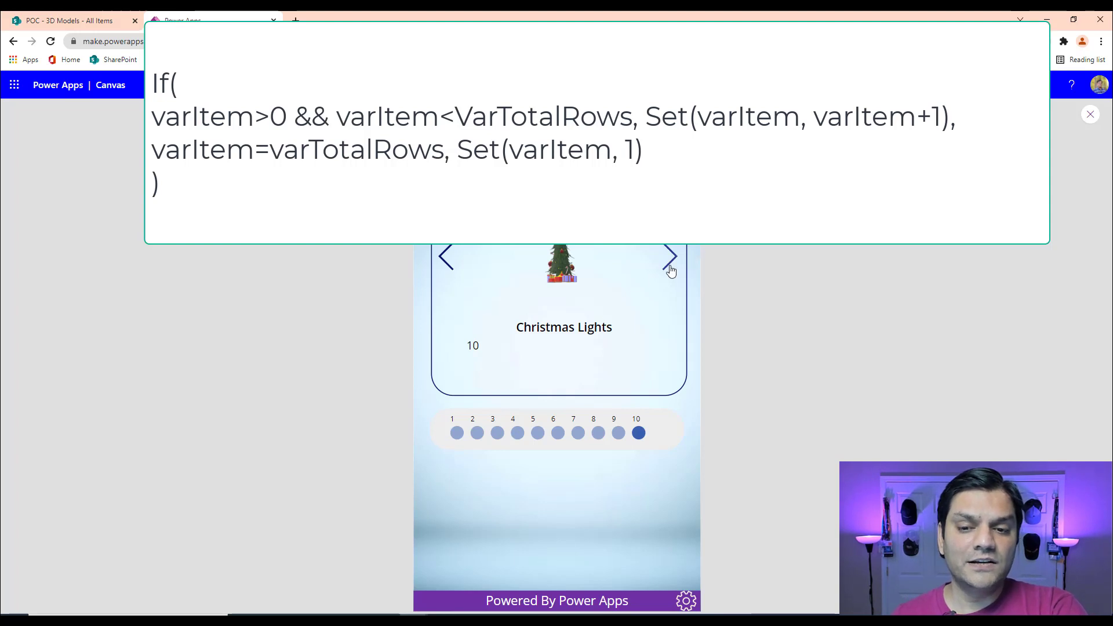
left_click(669, 270)
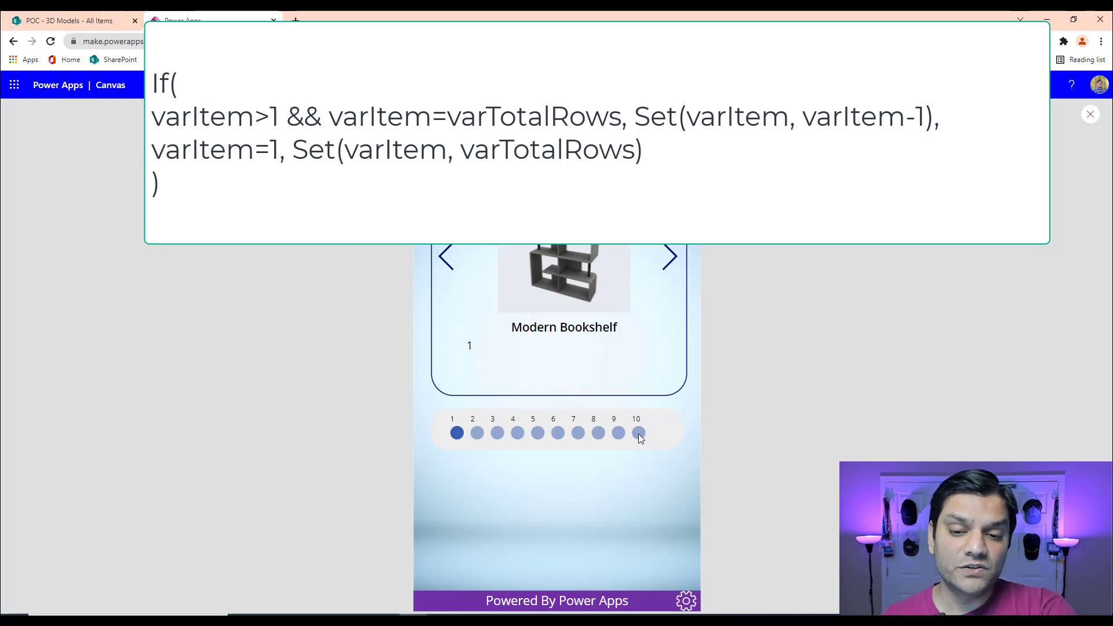
Step: Test the left arrow in the preview by going back three items from item 1
left_click(455, 269)
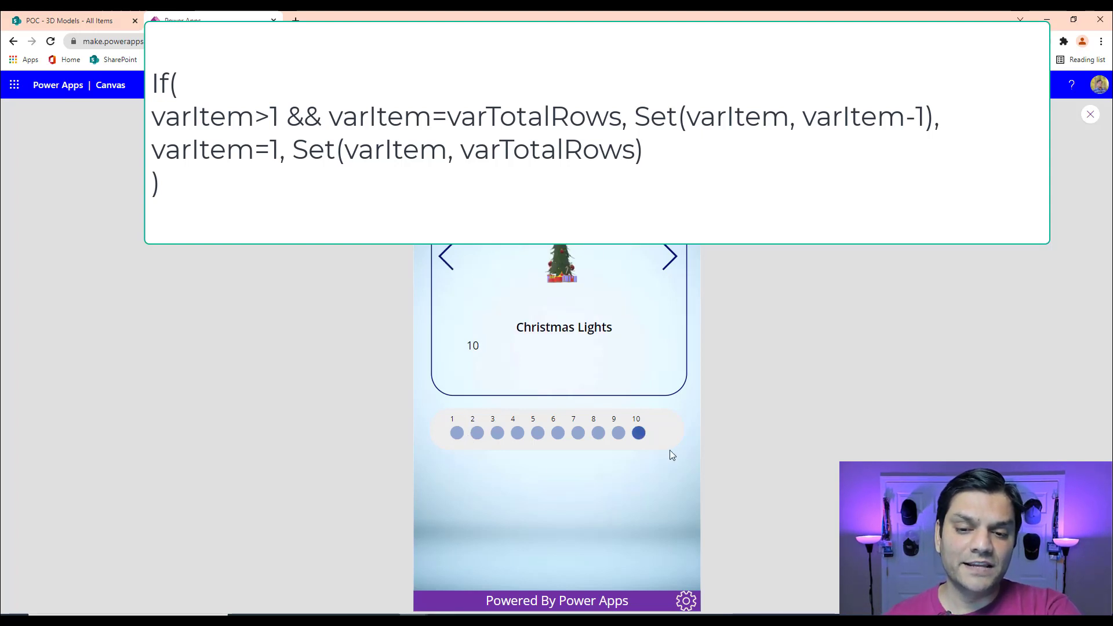
left_click(453, 272)
left_click(452, 271)
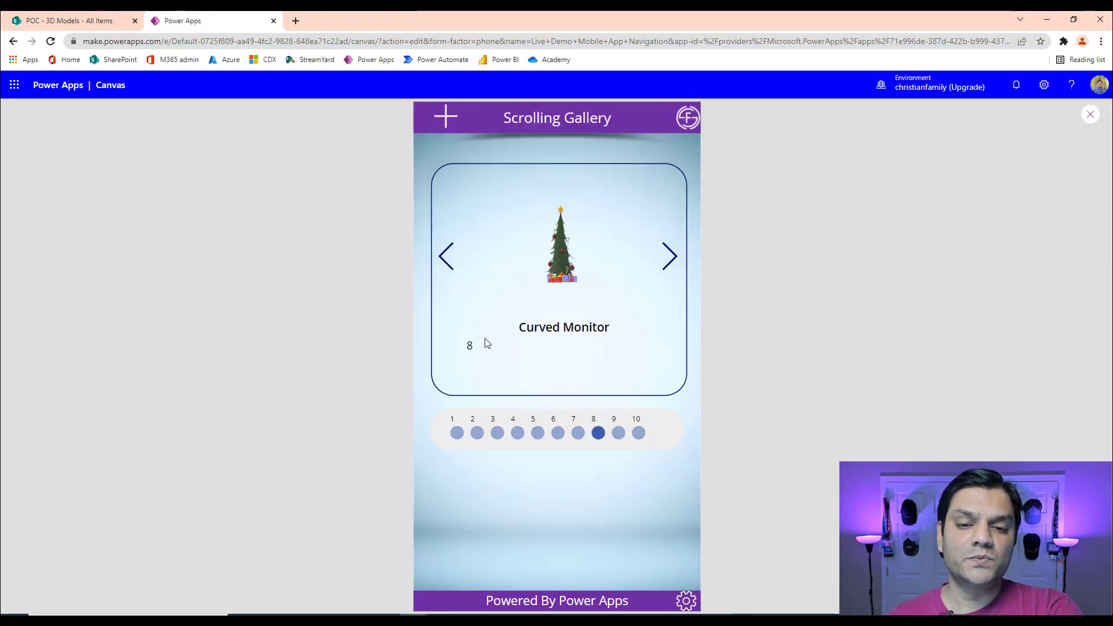
Step: Test the numbered dots by choosing dot 3 and dot 1, and close the preview
left_click(498, 434)
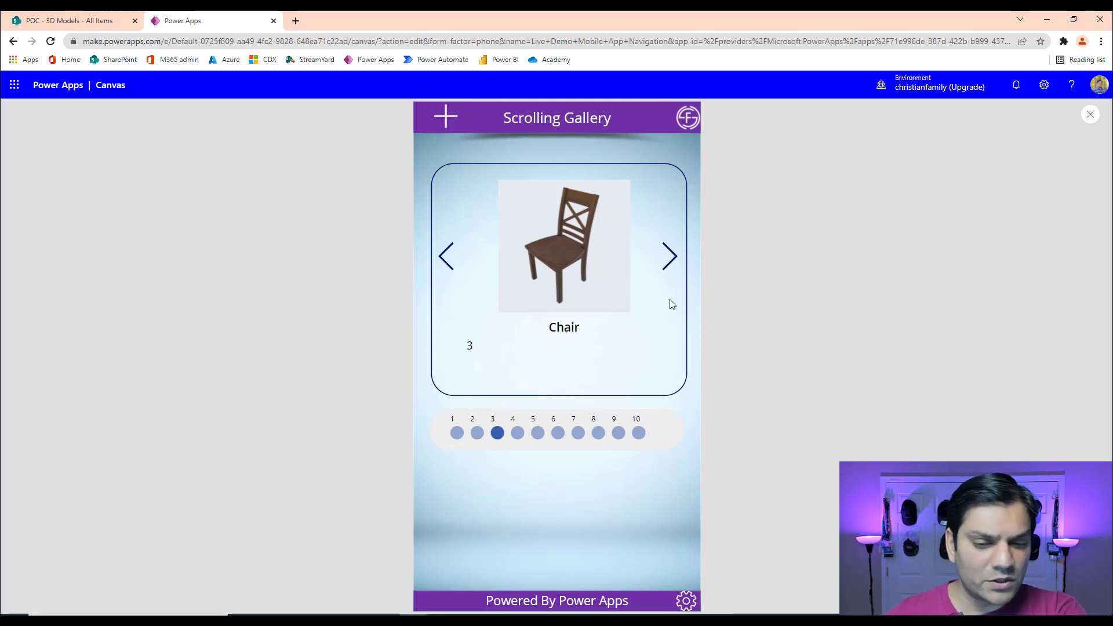
left_click(457, 435)
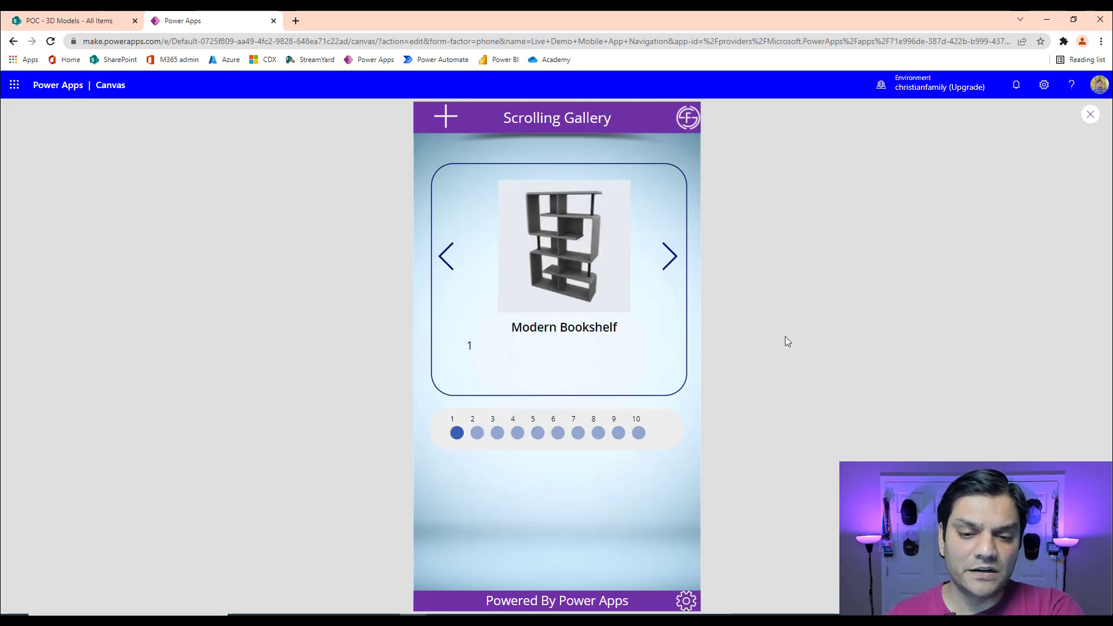
left_click(1090, 114)
Step: Review the OnSelect formula of Circle1 in the ScrollGallery
left_click(455, 451)
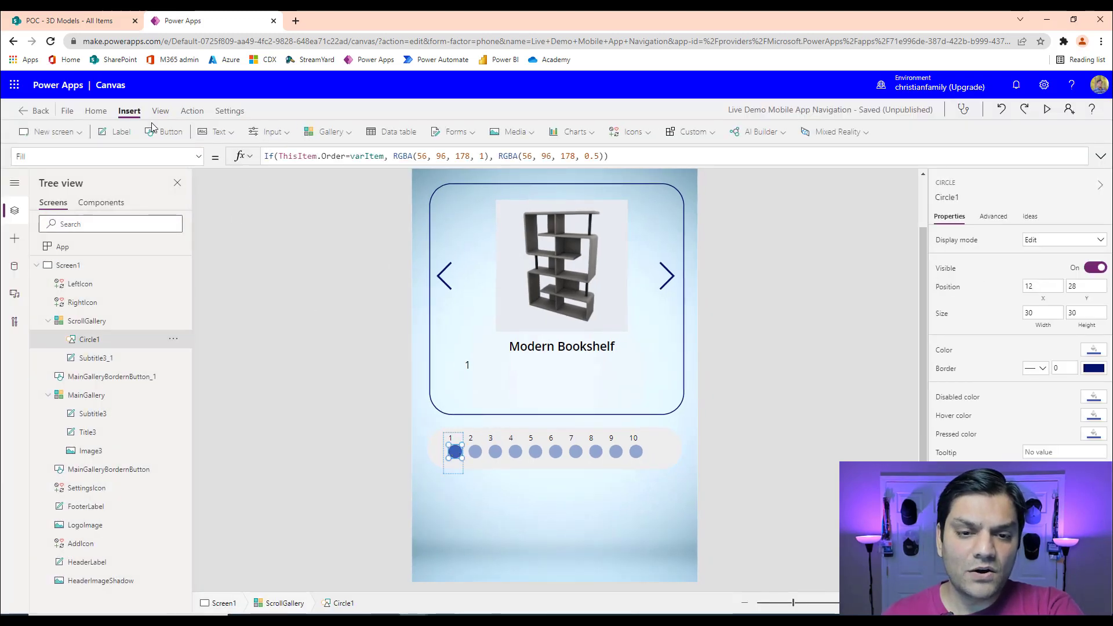
left_click(198, 156)
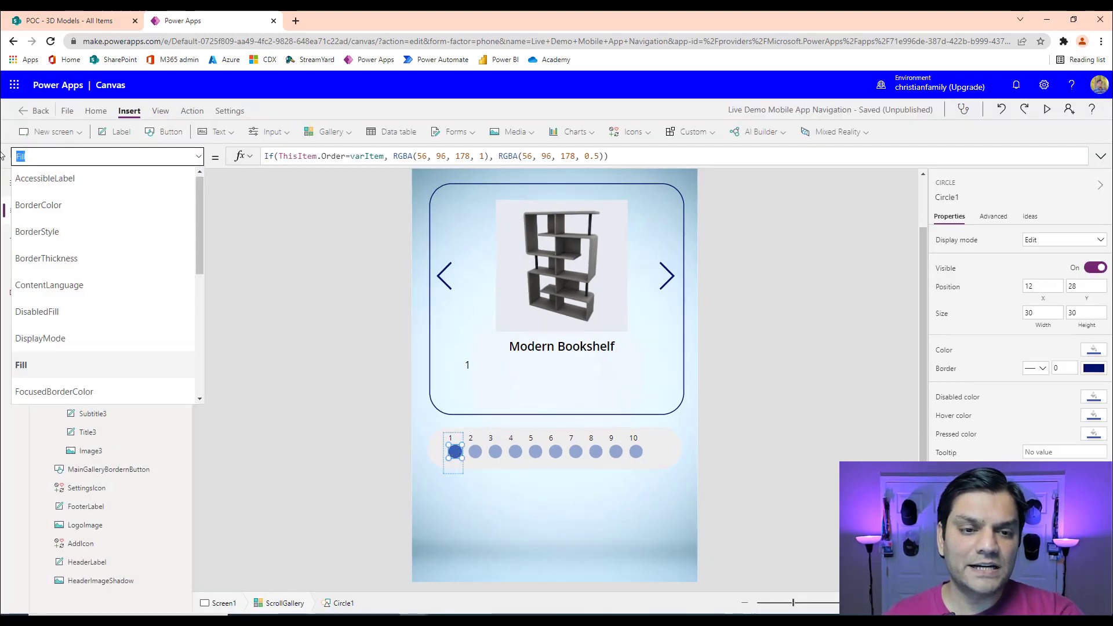
type("On")
key("Return")
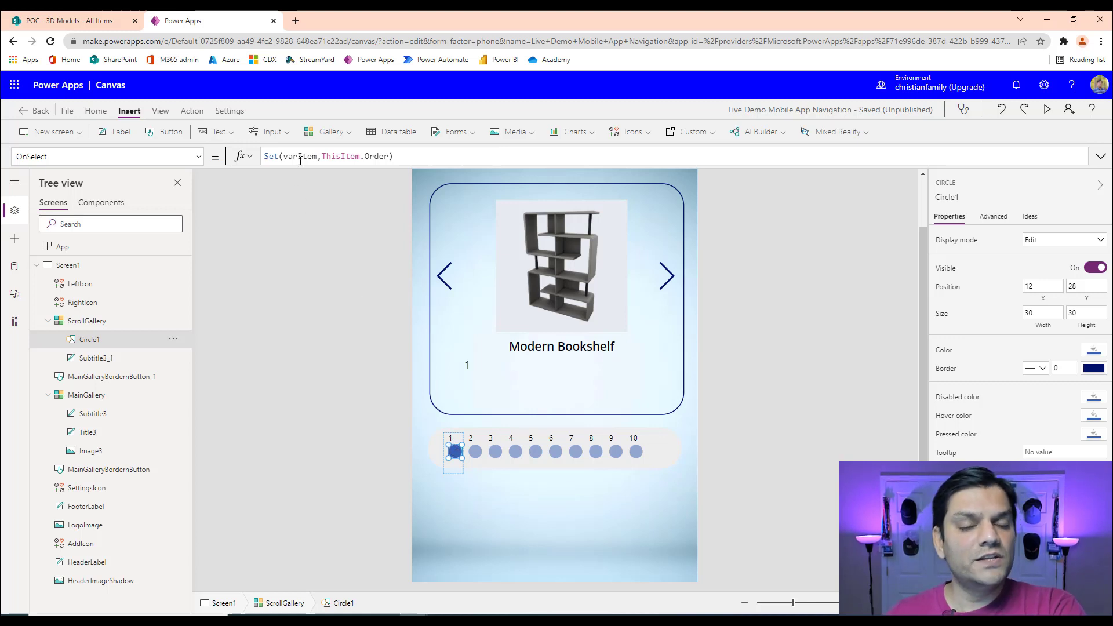
Step: Review the Items formulas of MainGallery and ScrollGallery and the OnSelect formula of LeftIcon, and collapse the formula editor
left_click(87, 395)
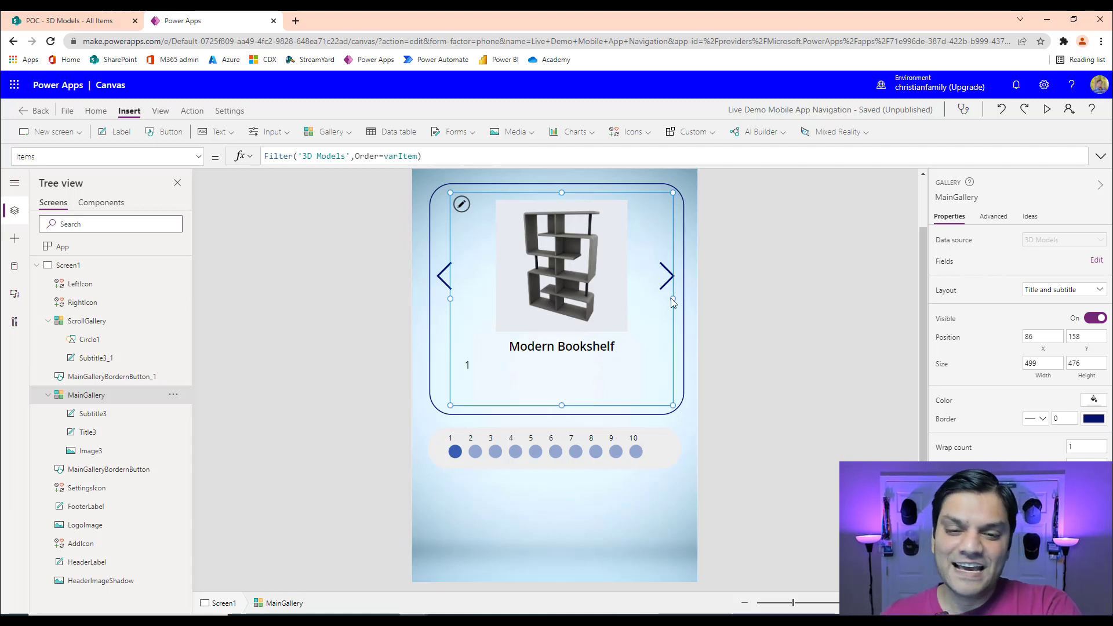
left_click(446, 277)
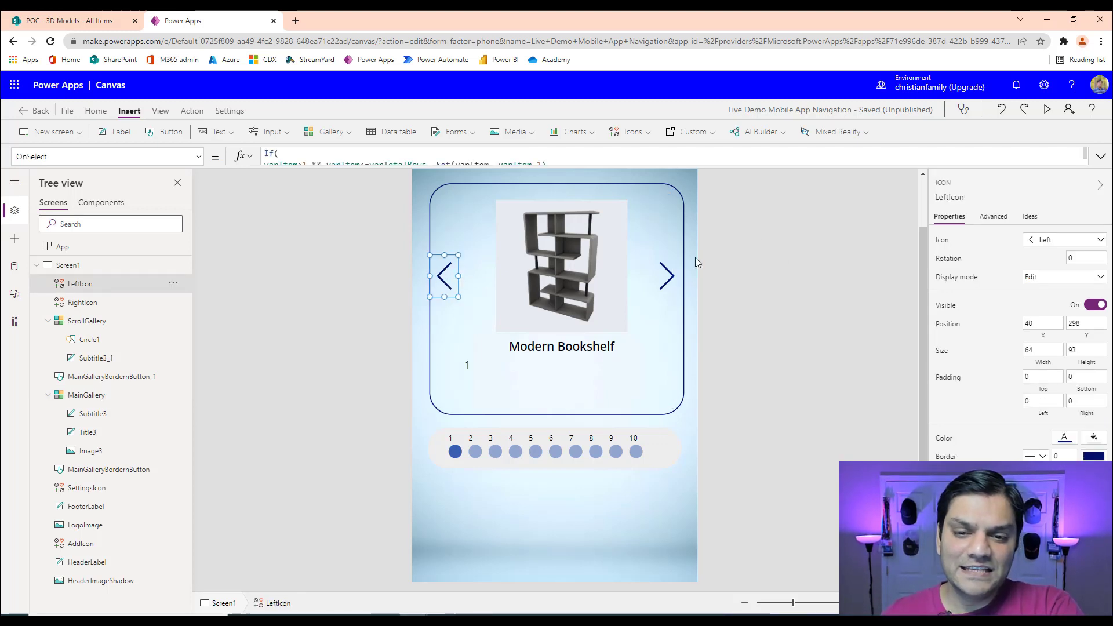
left_click(1101, 157)
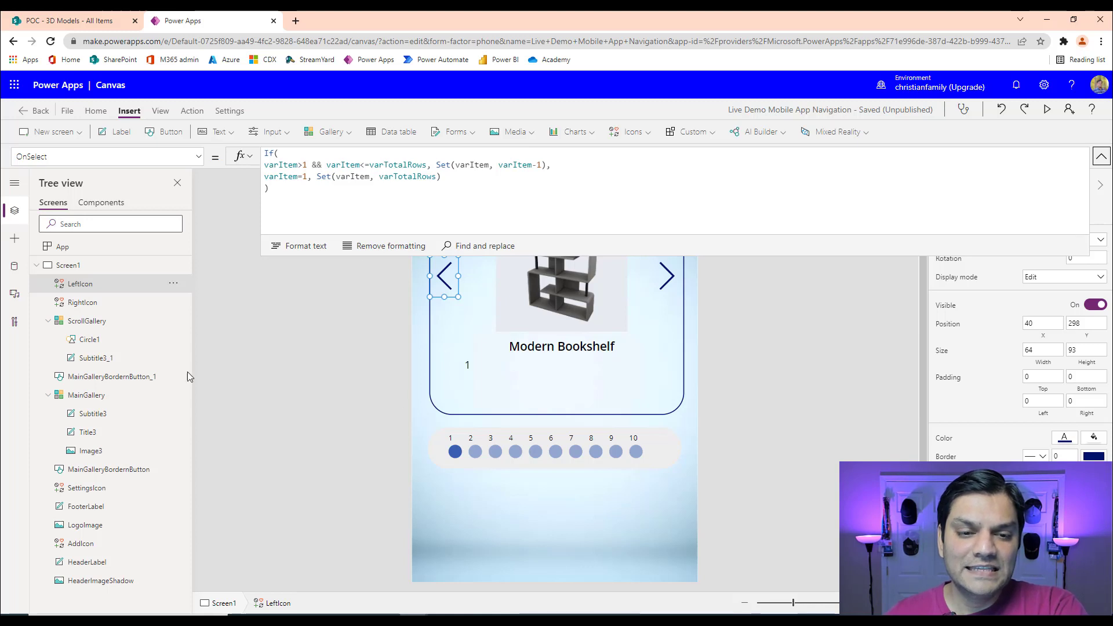
left_click(126, 327)
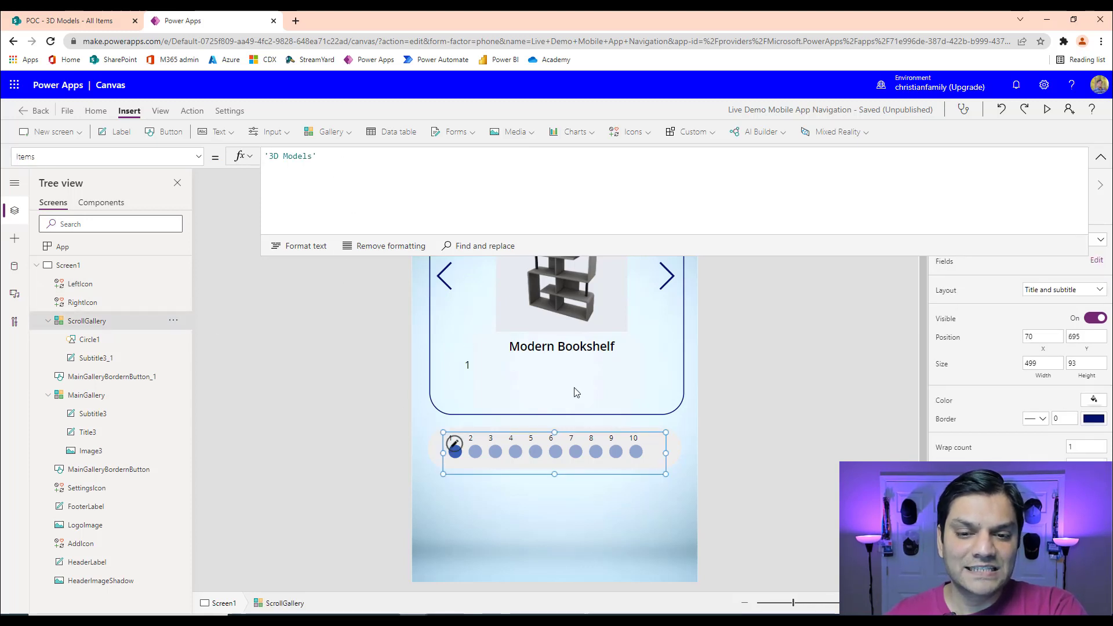
left_click(119, 395)
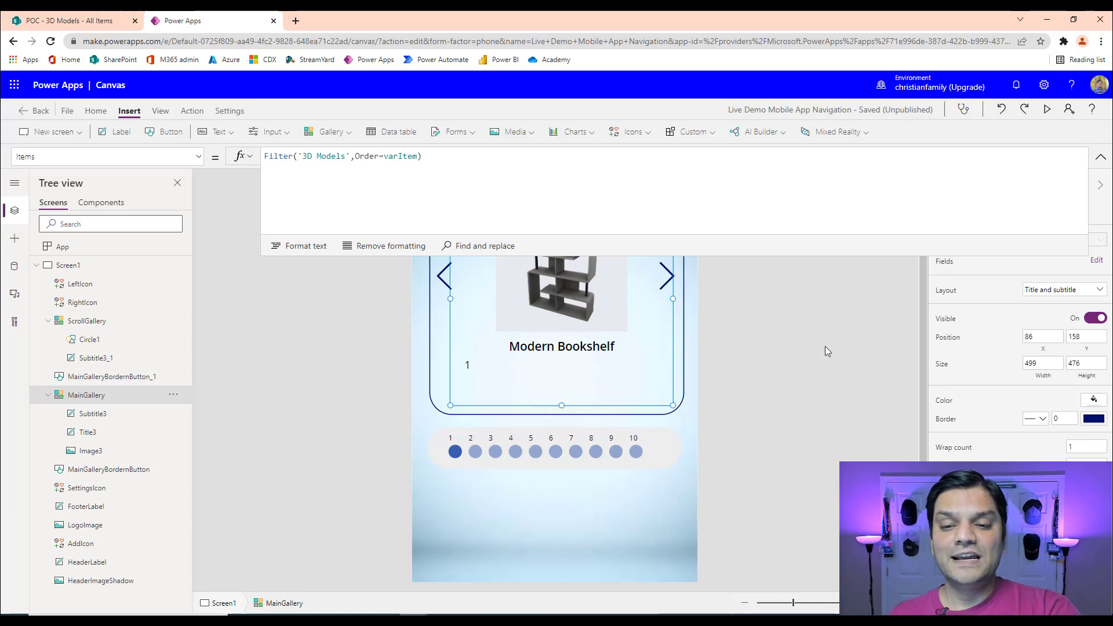
left_click(852, 364)
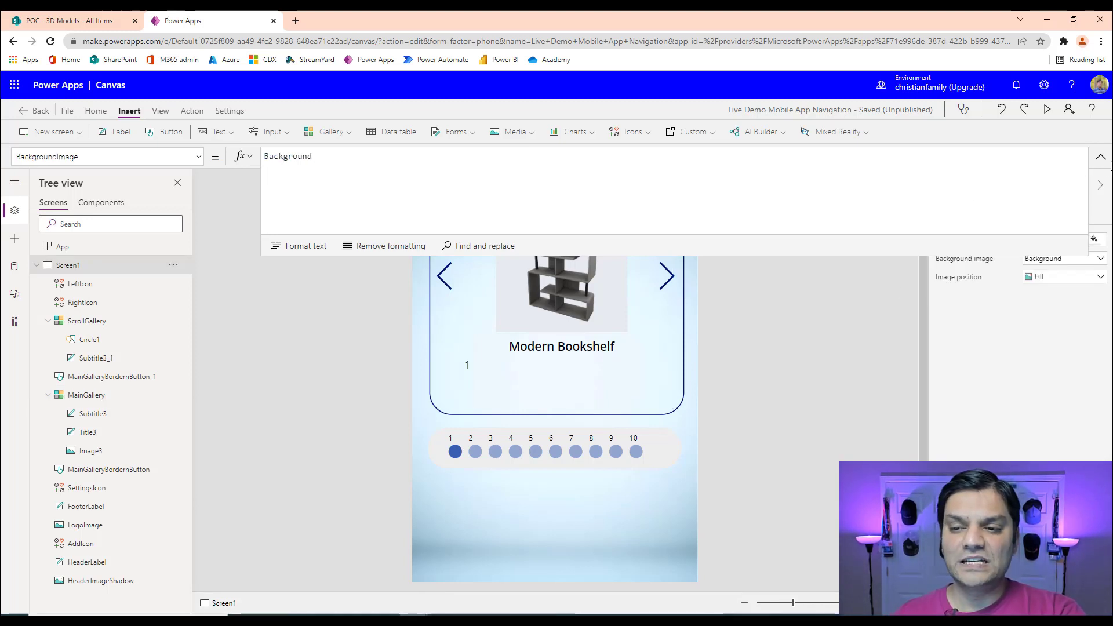
left_click(1101, 157)
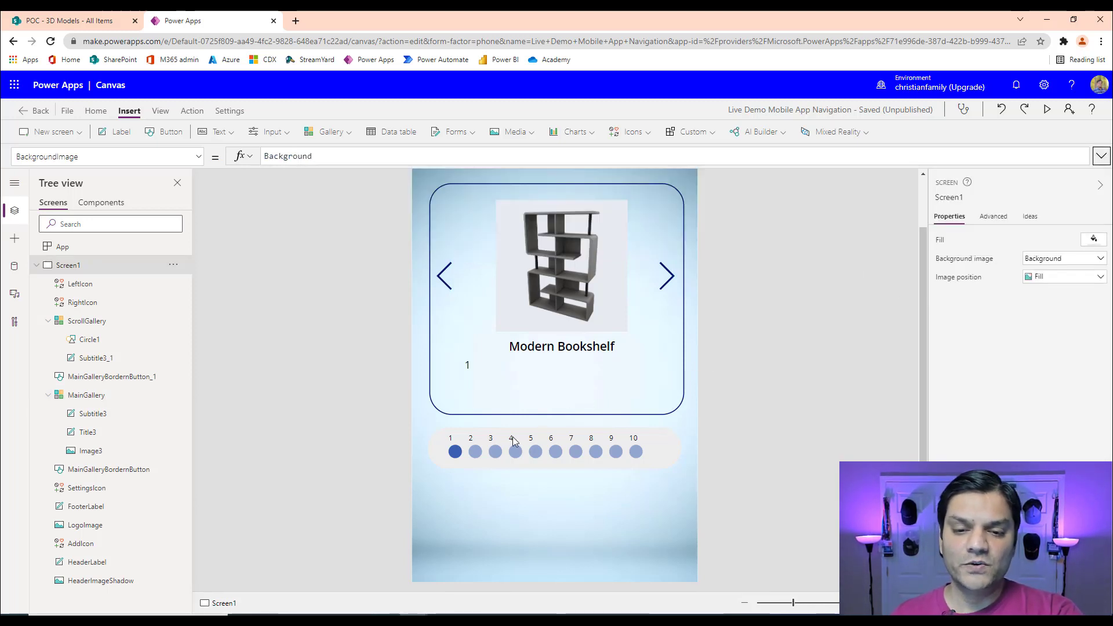
Step: Hide the order number label Subtitle3 below the item title in MainGallery
left_click(483, 372)
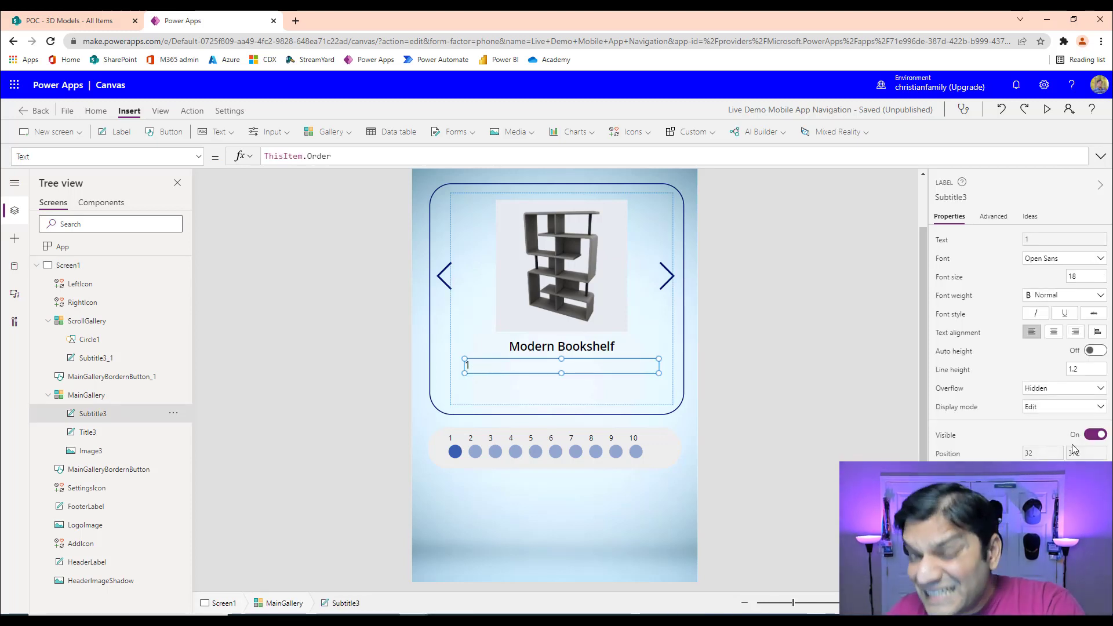
left_click(1094, 439)
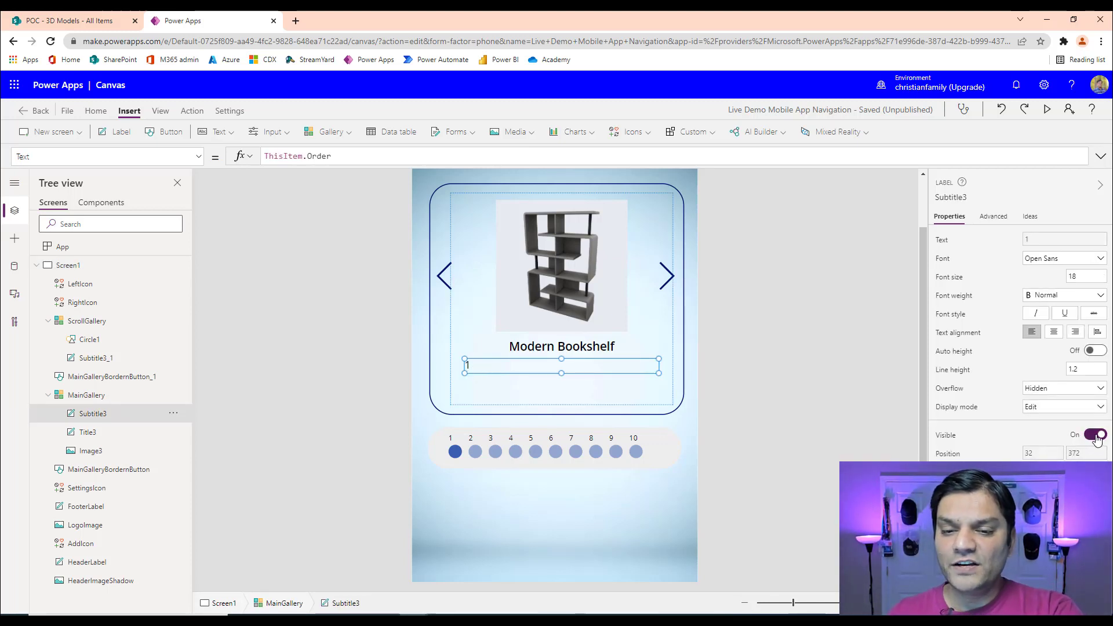
Step: Shorten MainGallery and its rounded border from the bottom so they end a little below the item title
left_click(571, 397)
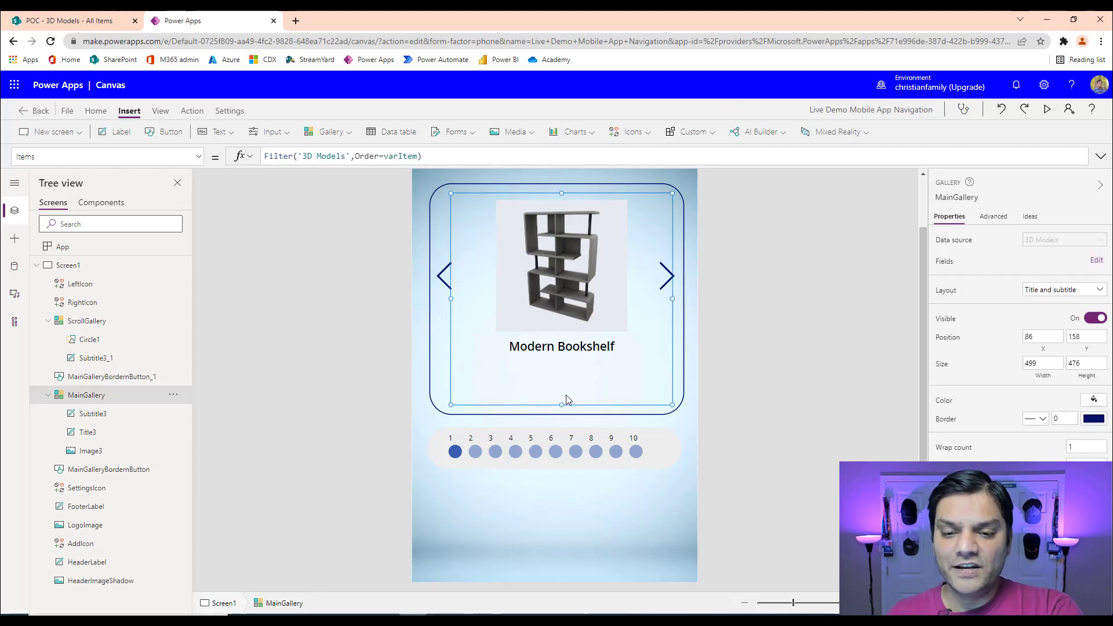
left_click_drag(561, 404, 558, 372)
left_click(555, 412)
left_click_drag(555, 413, 558, 380)
Step: Move ScrollGallery and its background button MainGalleryBordernButton_1 together up below the main border, placing the button at about X 16, Y 621
left_click(531, 432)
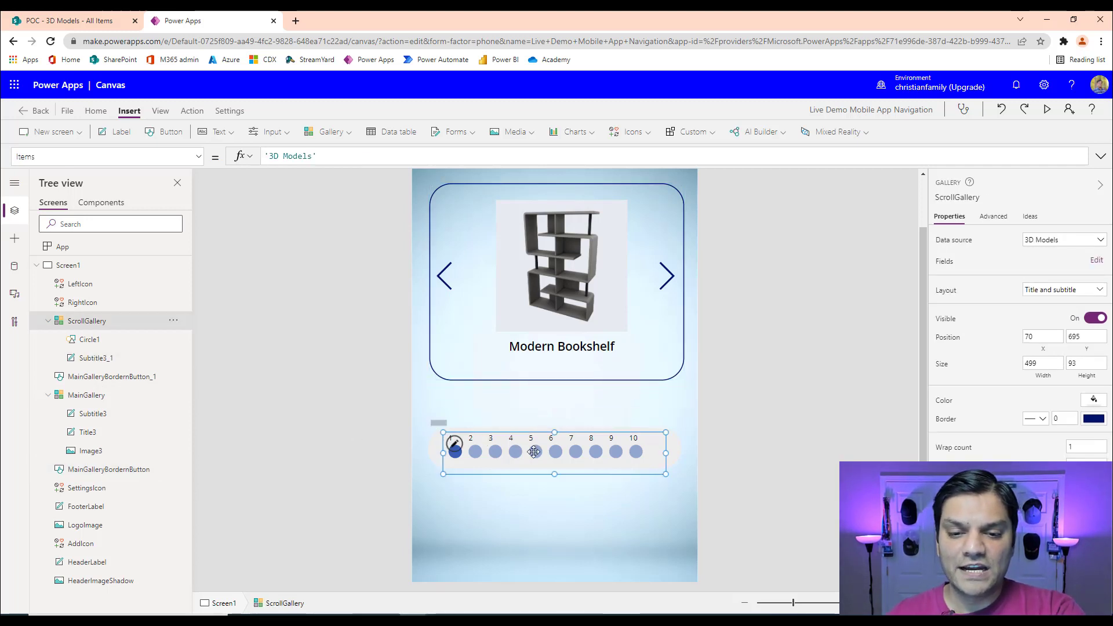
left_click_drag(426, 419, 697, 484)
left_click_drag(626, 466, 616, 439)
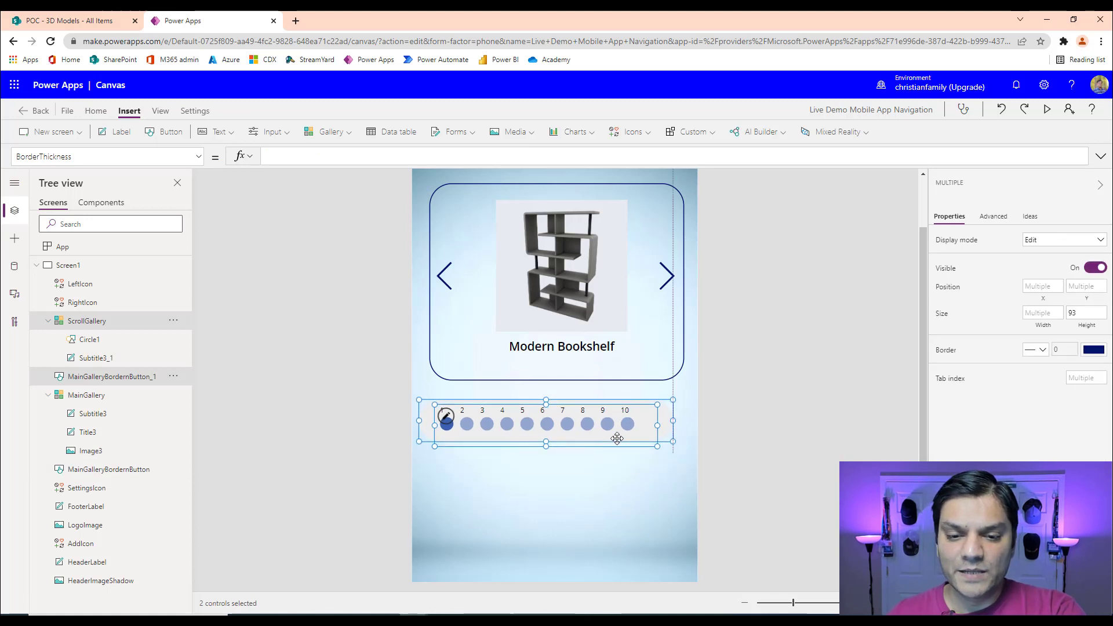
left_click(604, 485)
Step: Hide the number label Subtitle3_1 above the dots in ScrollGallery
left_click(444, 412)
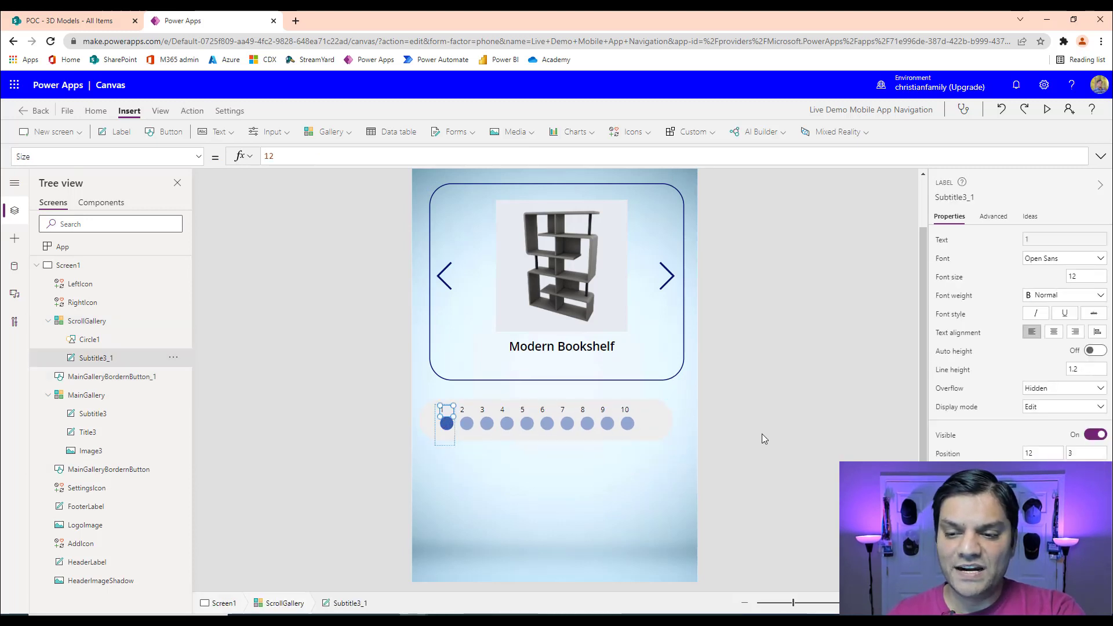
left_click(1091, 436)
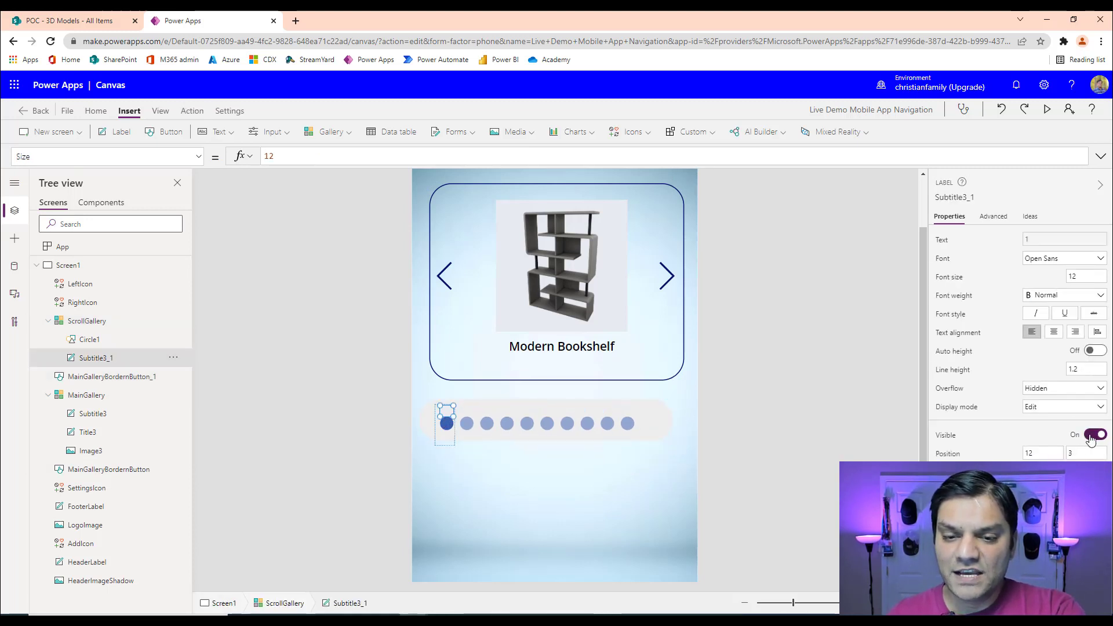
left_click(630, 440)
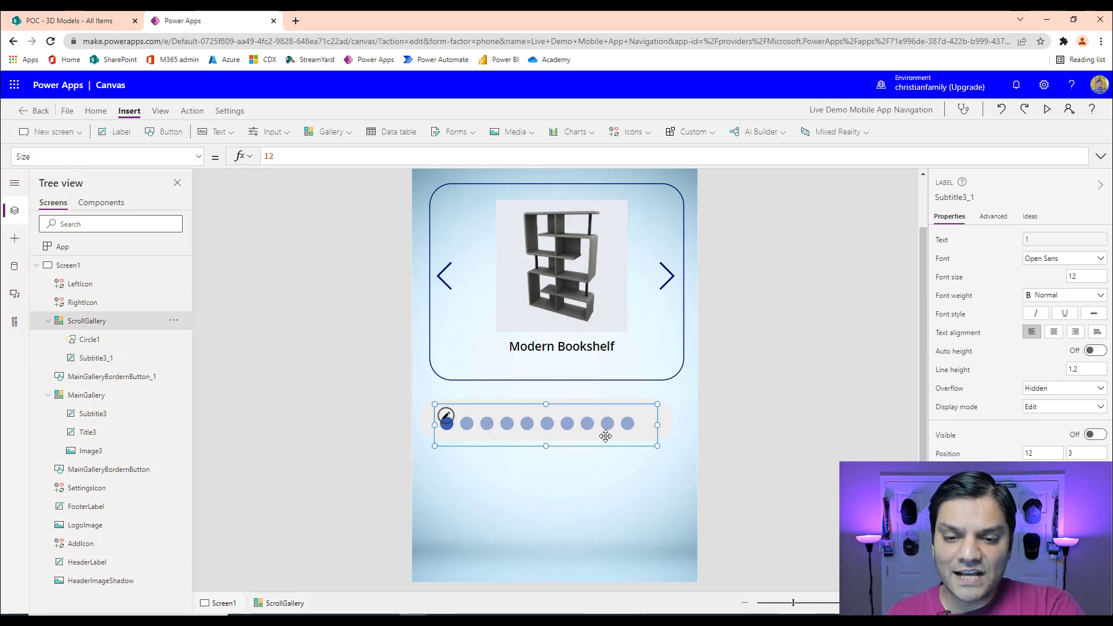
Step: Shrink the dots' background MainGalleryBordernButton_1 to about 489 wide by 82 high, at about X 40, Y 632
left_click(110, 377)
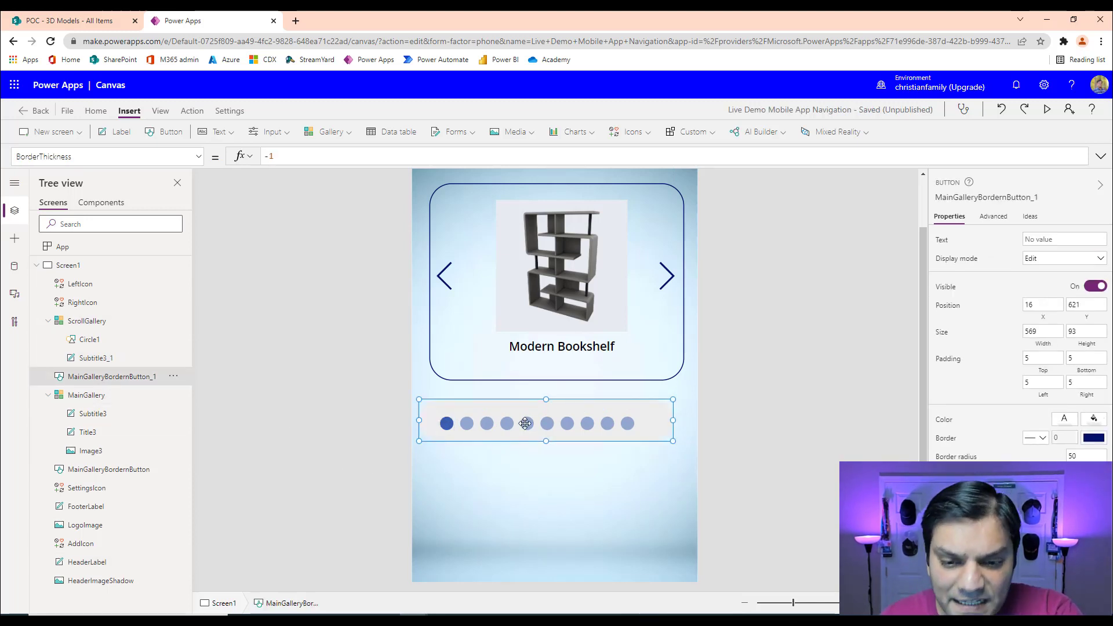
left_click_drag(543, 398, 544, 404)
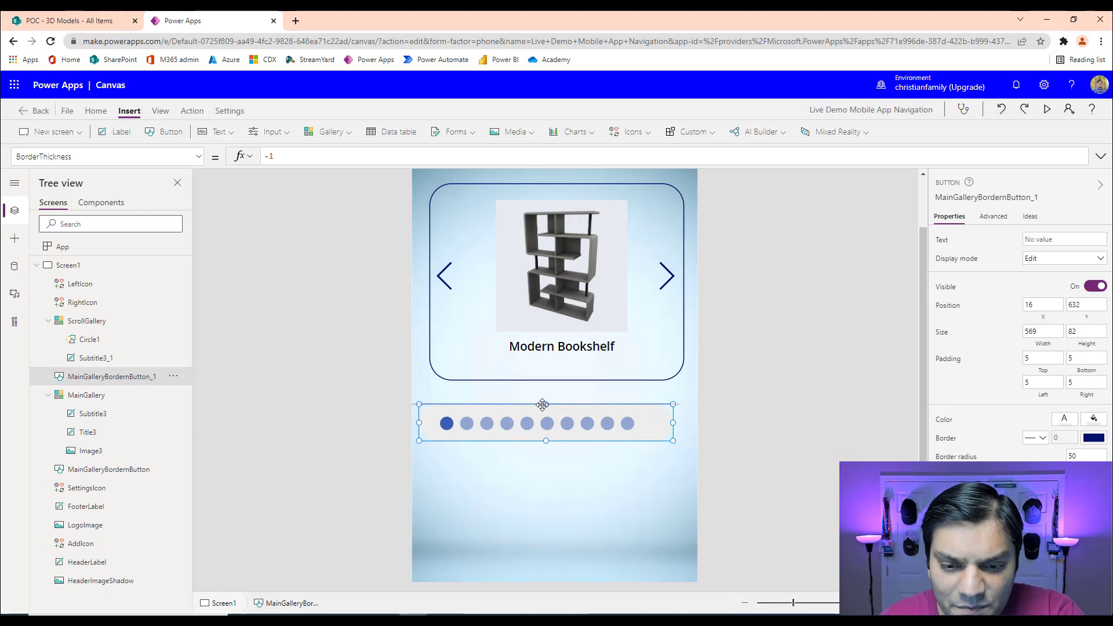
left_click_drag(673, 423, 648, 423)
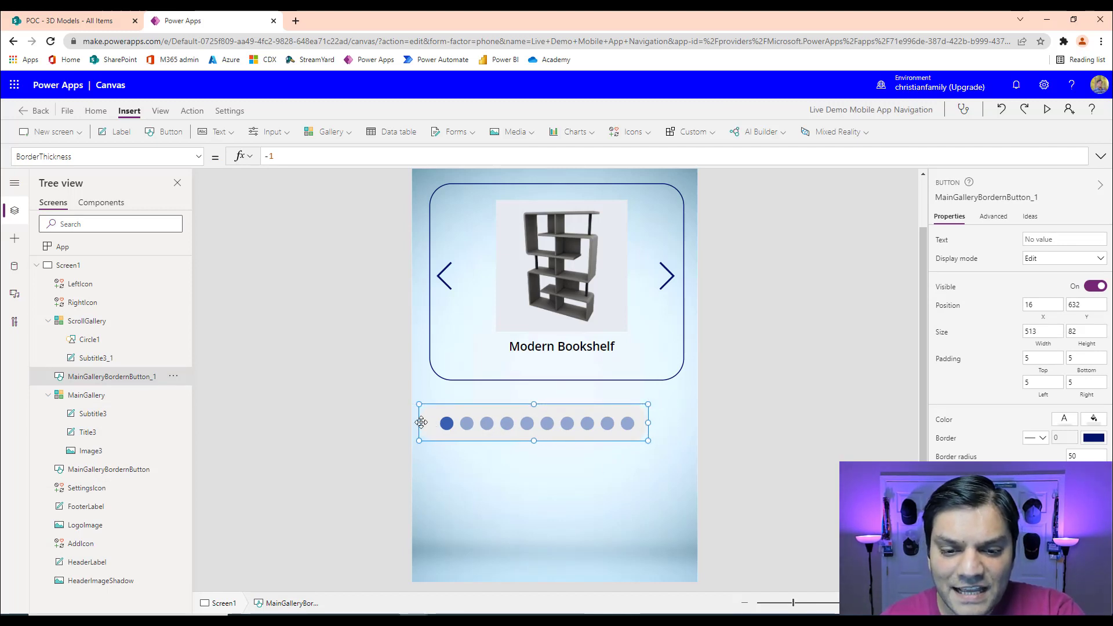
left_click_drag(421, 423, 434, 421)
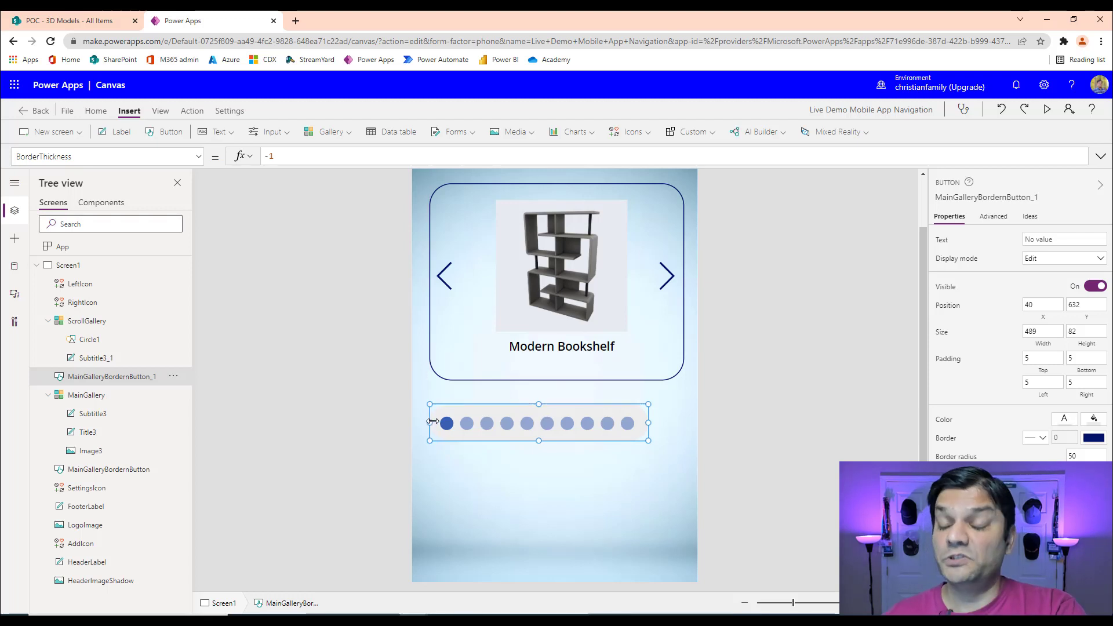